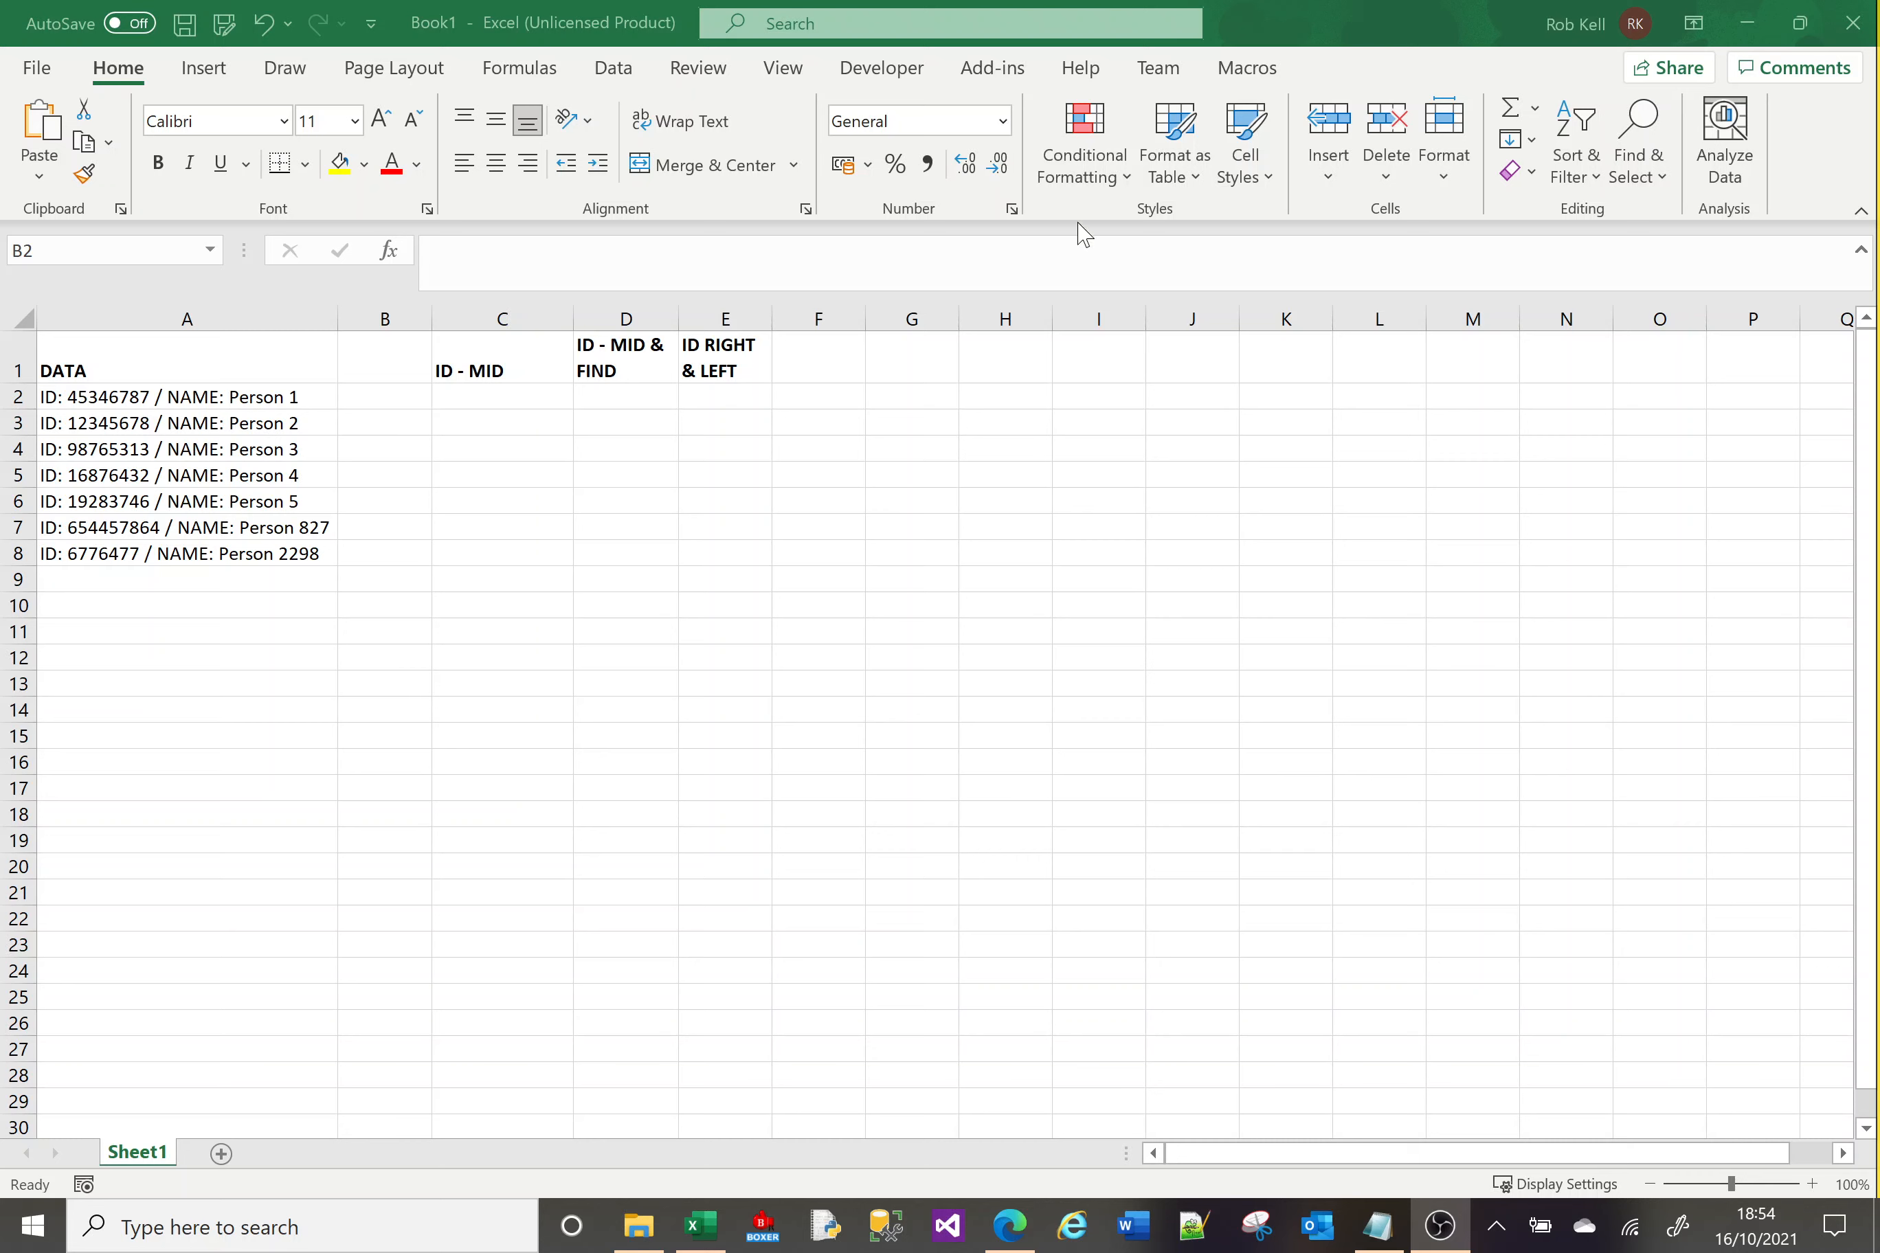
Enter the formula =MID(A2,5,8) in cell C2 under the ID - MID heading.
click(79, 396)
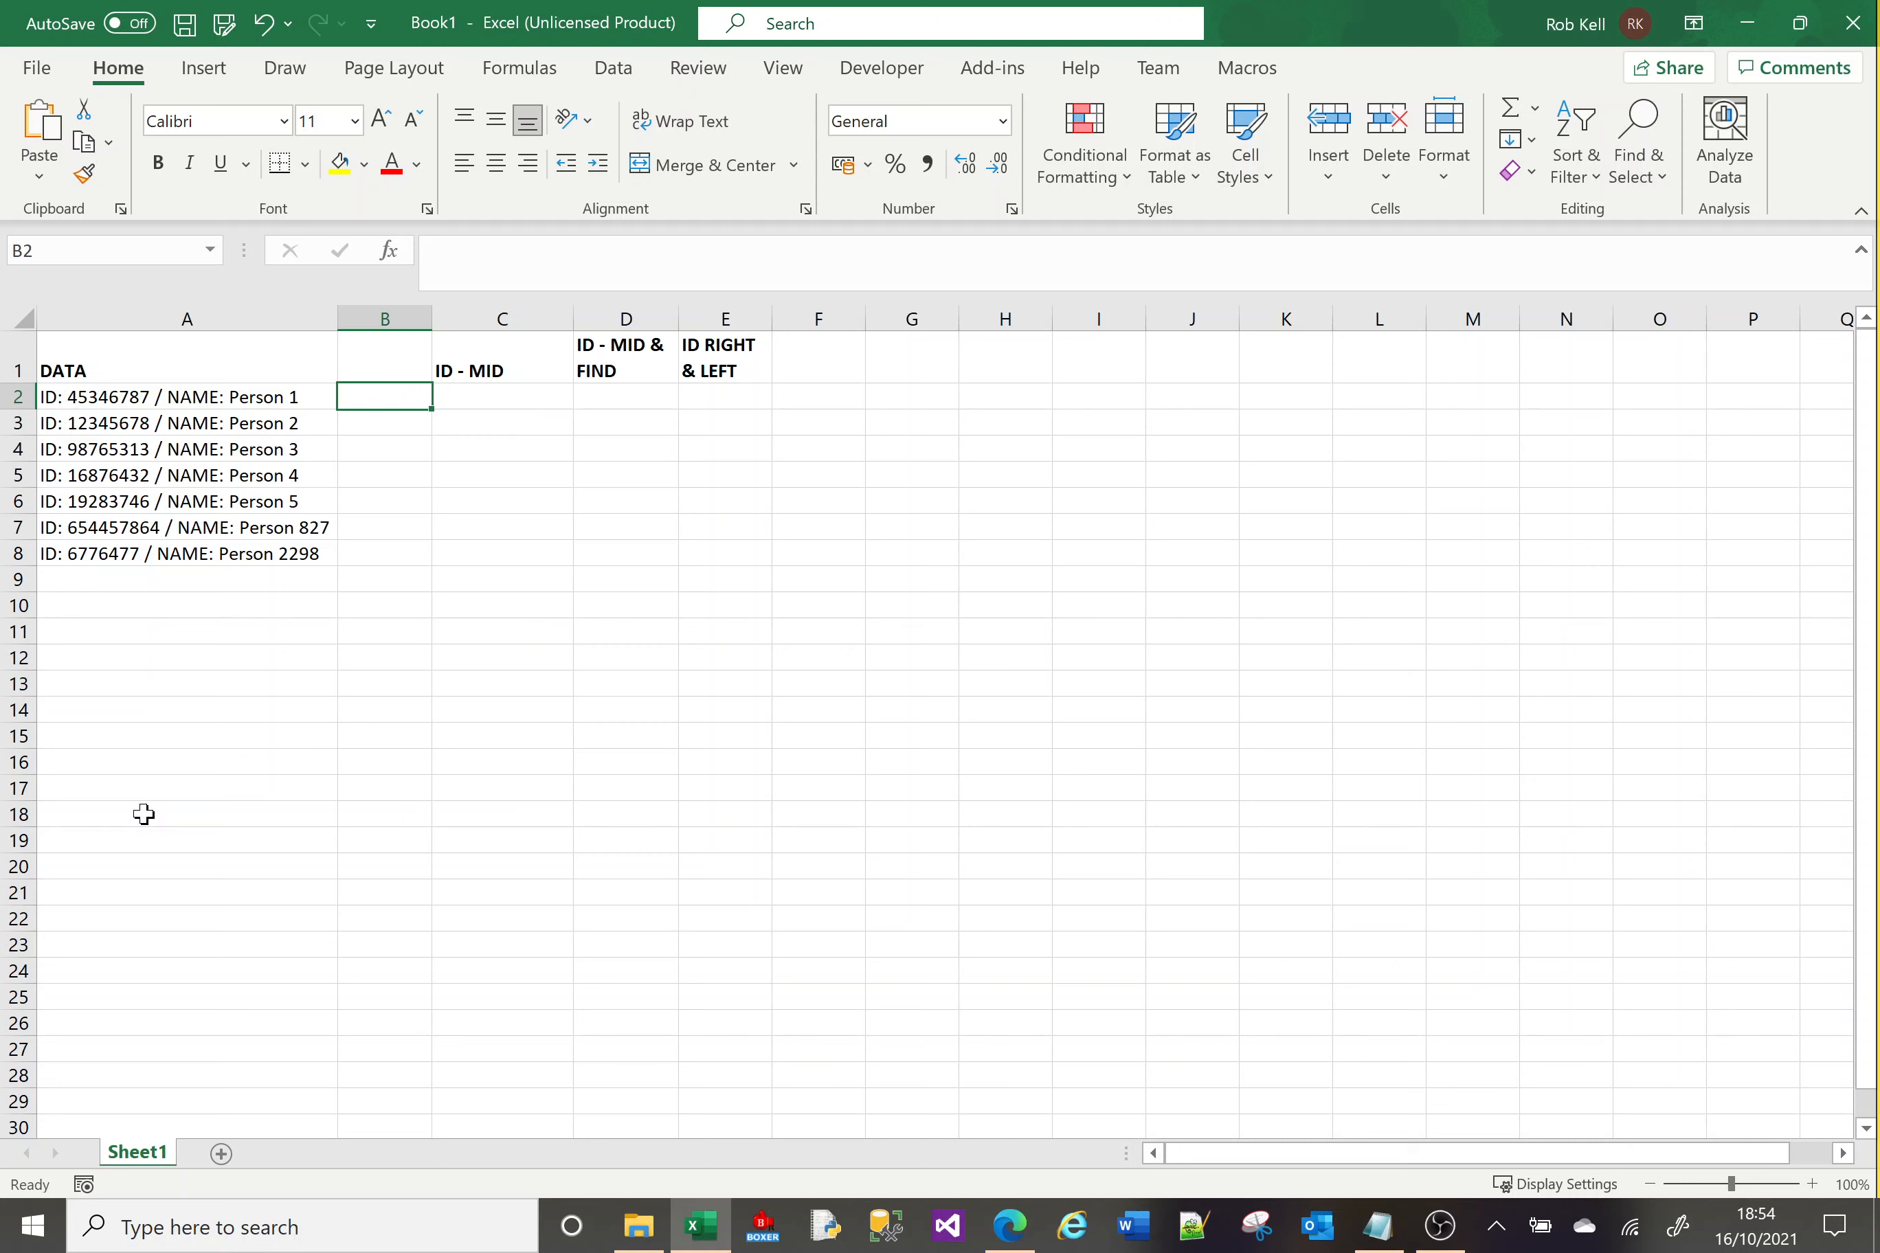
key(Right)
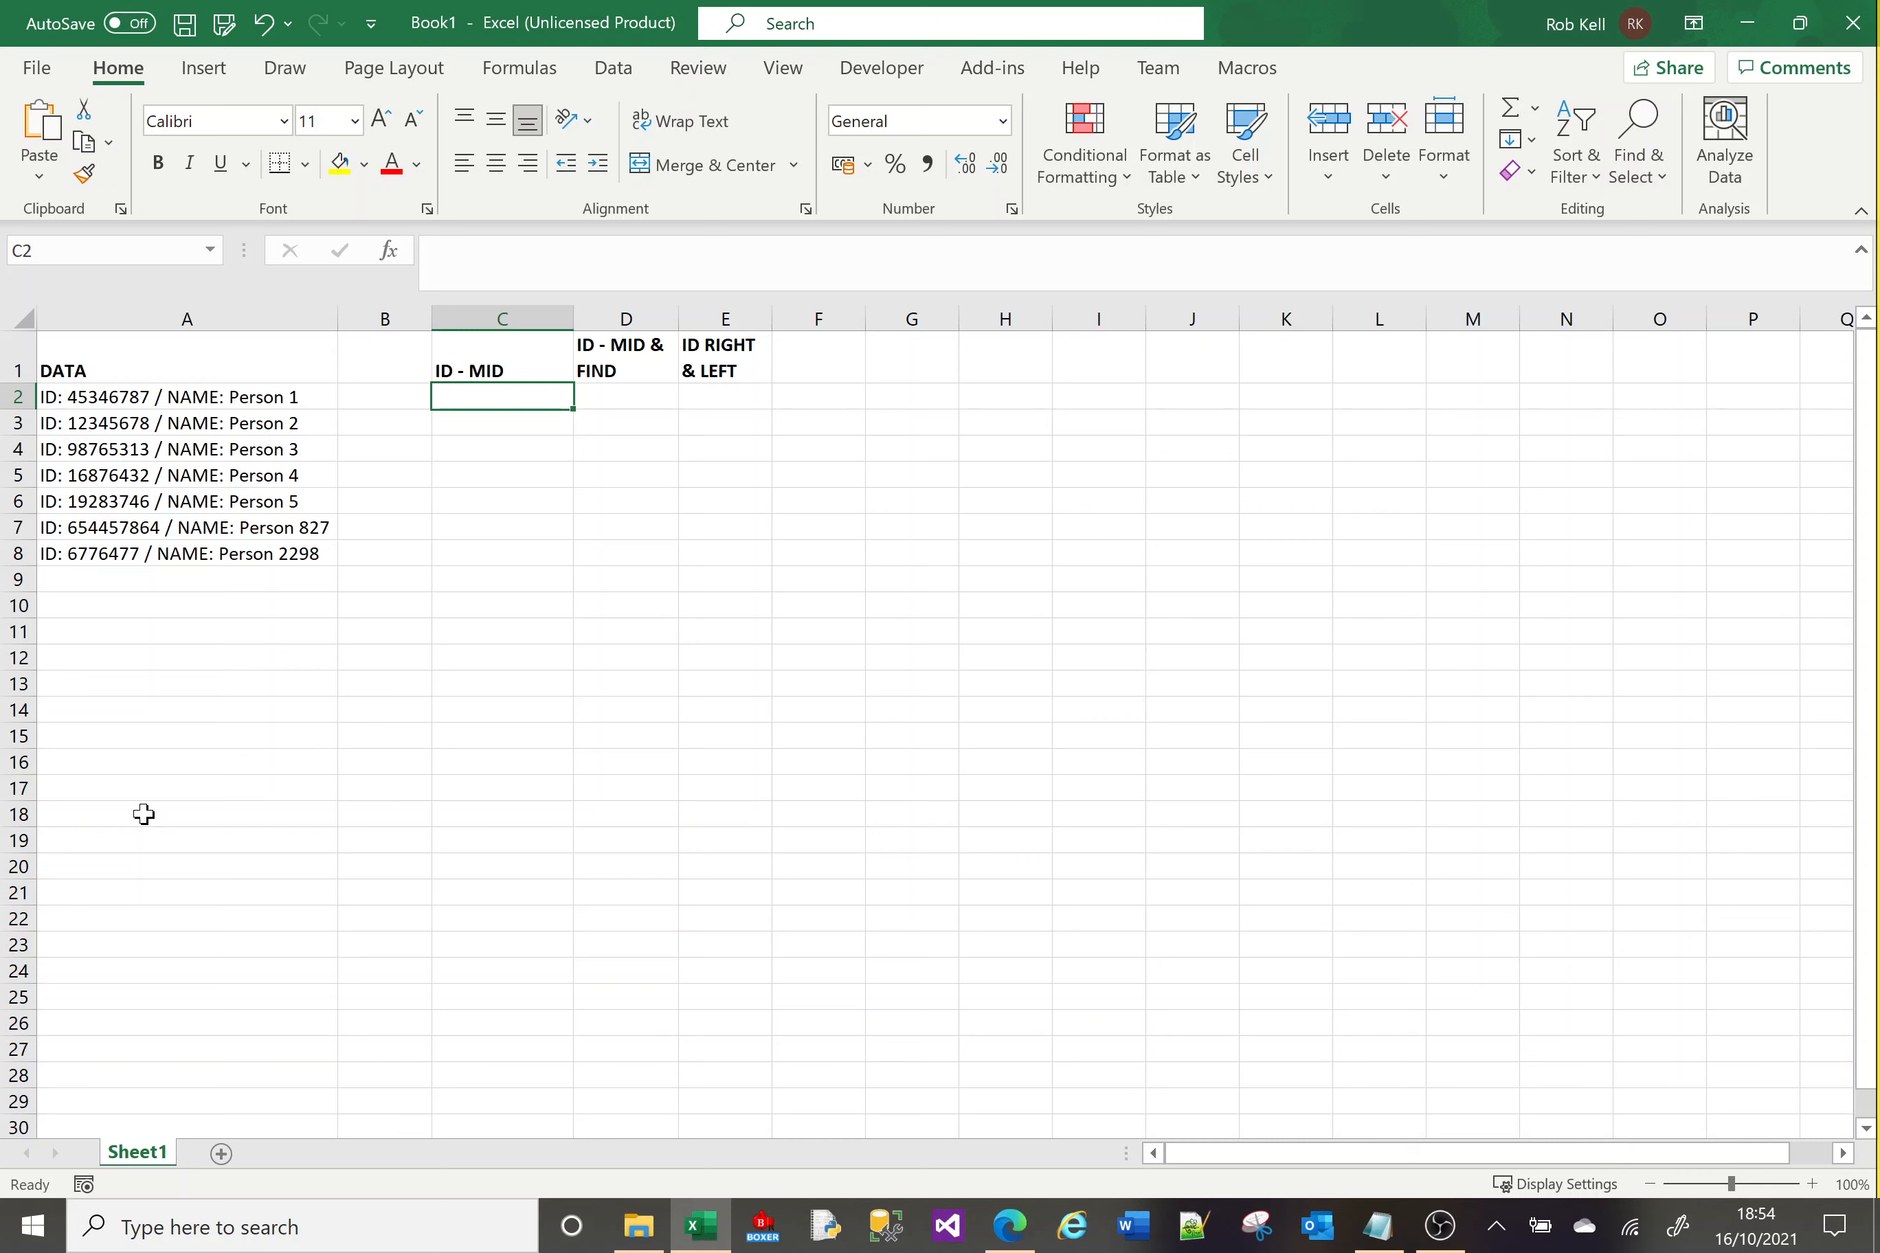
text(=)
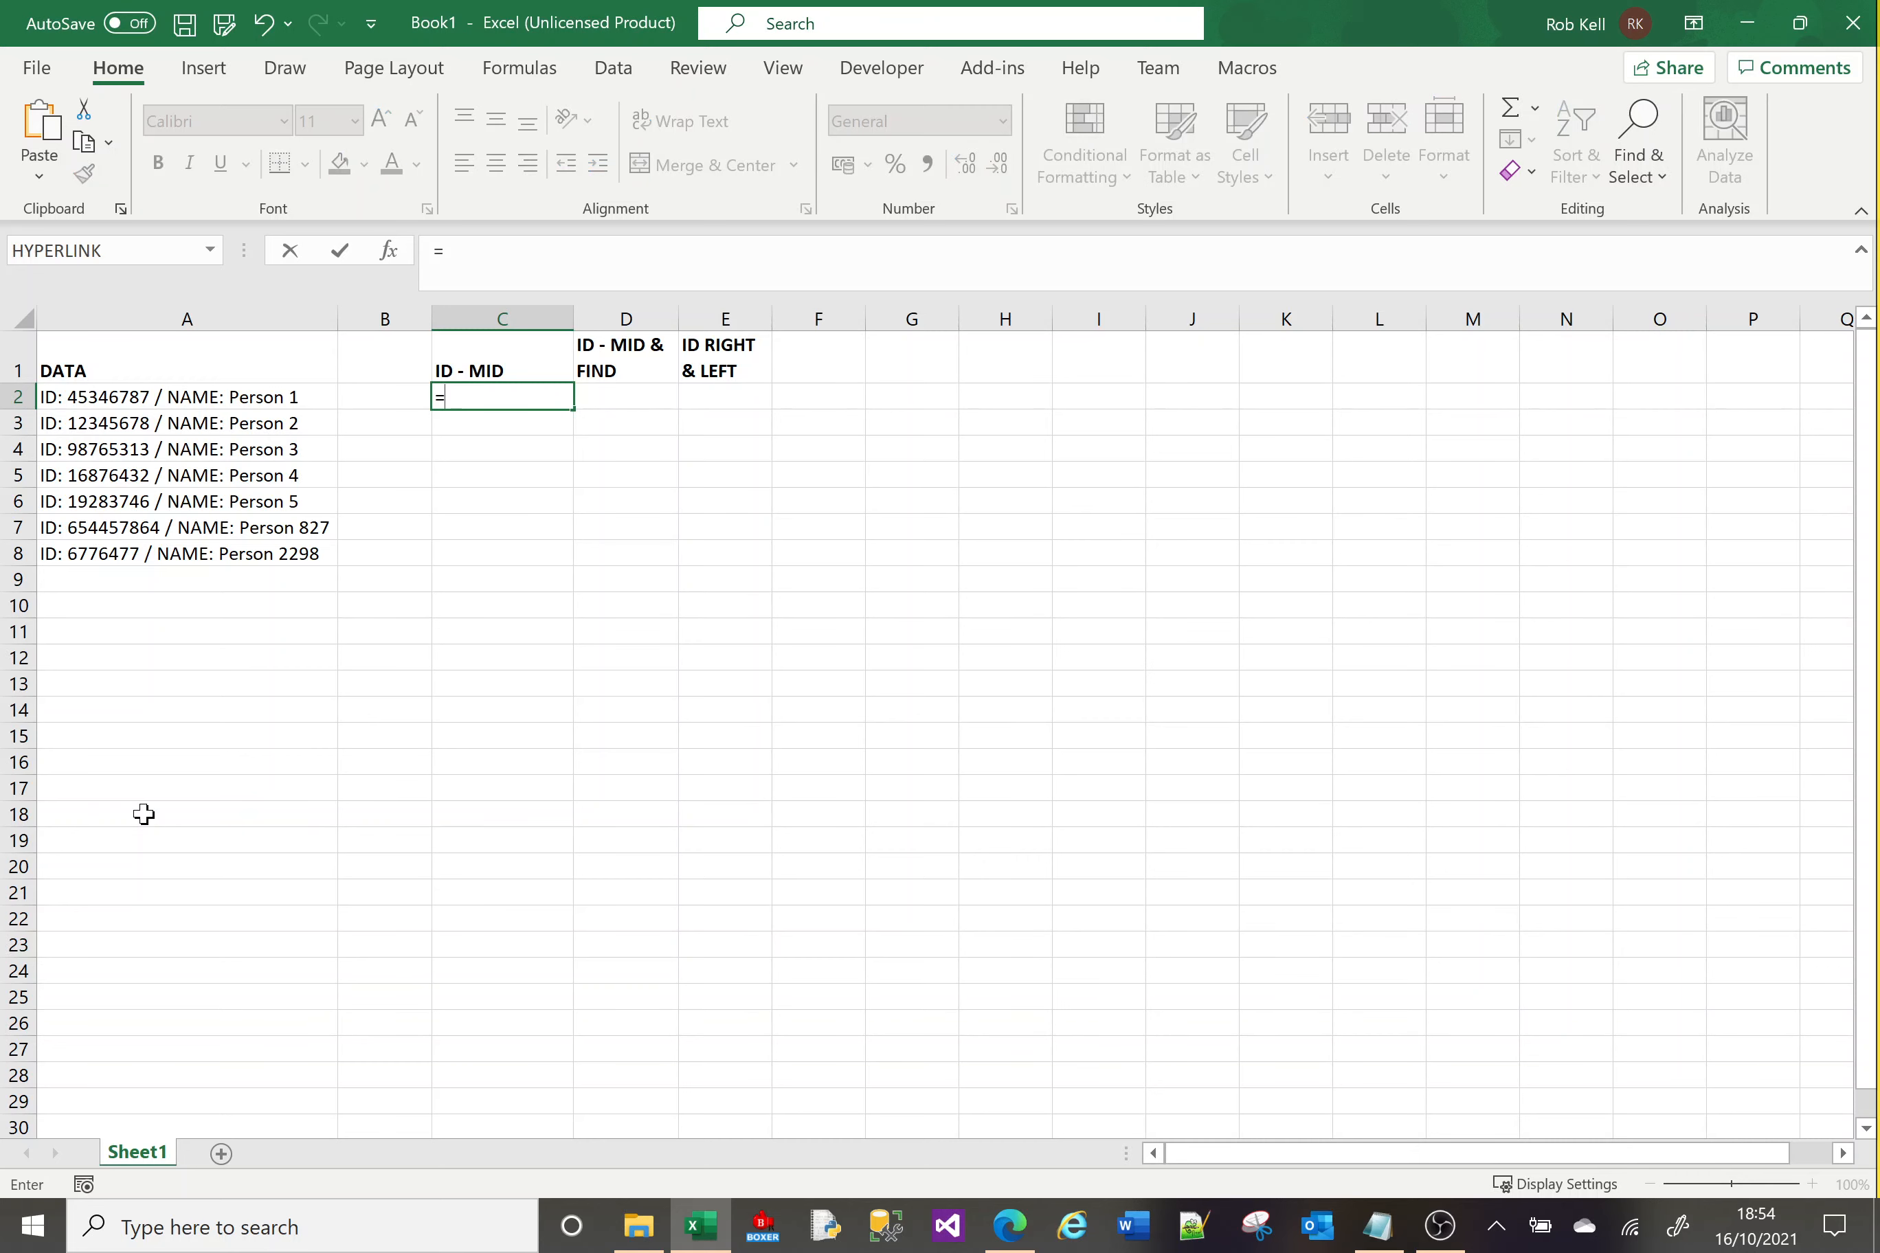
text(MID)
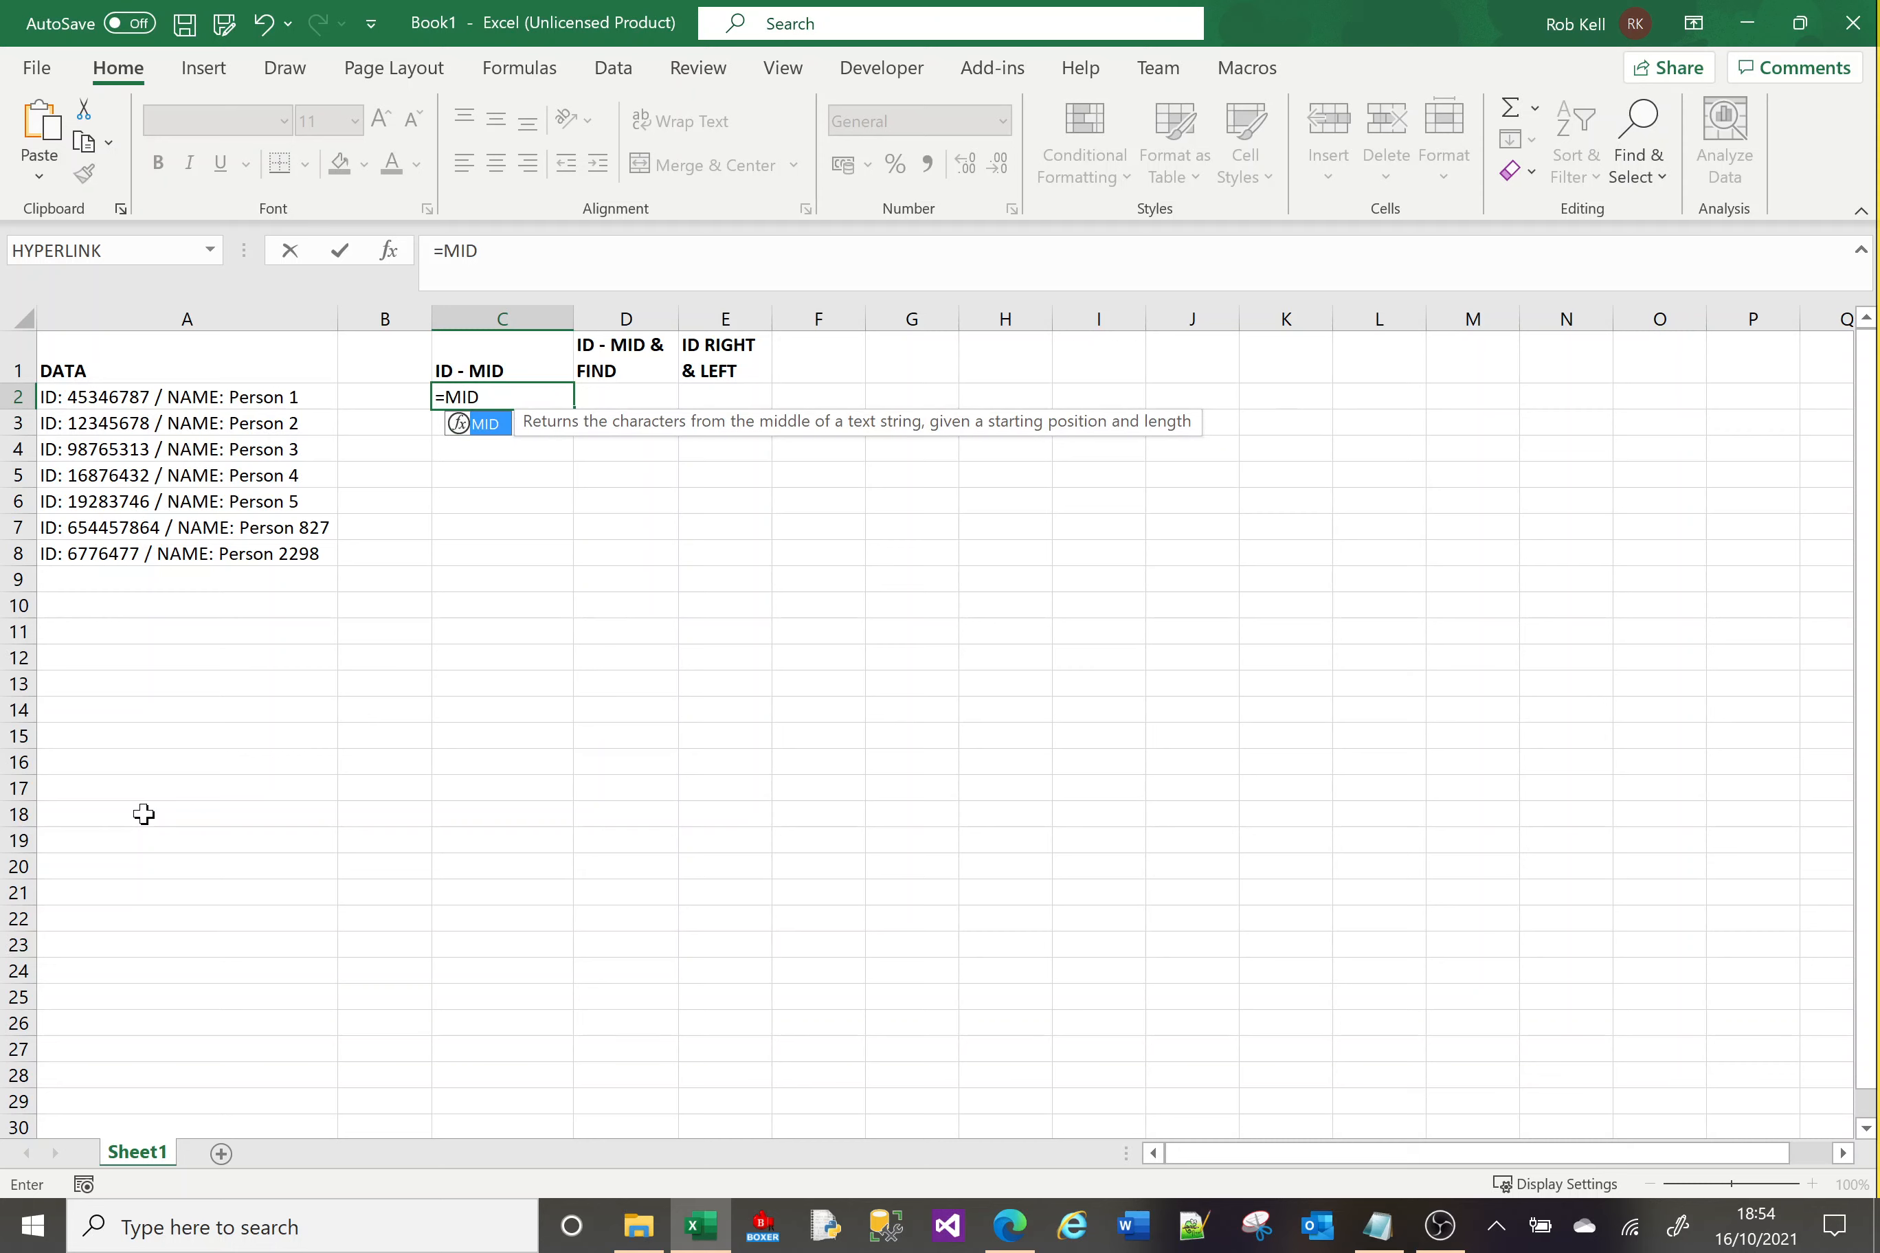
text(()
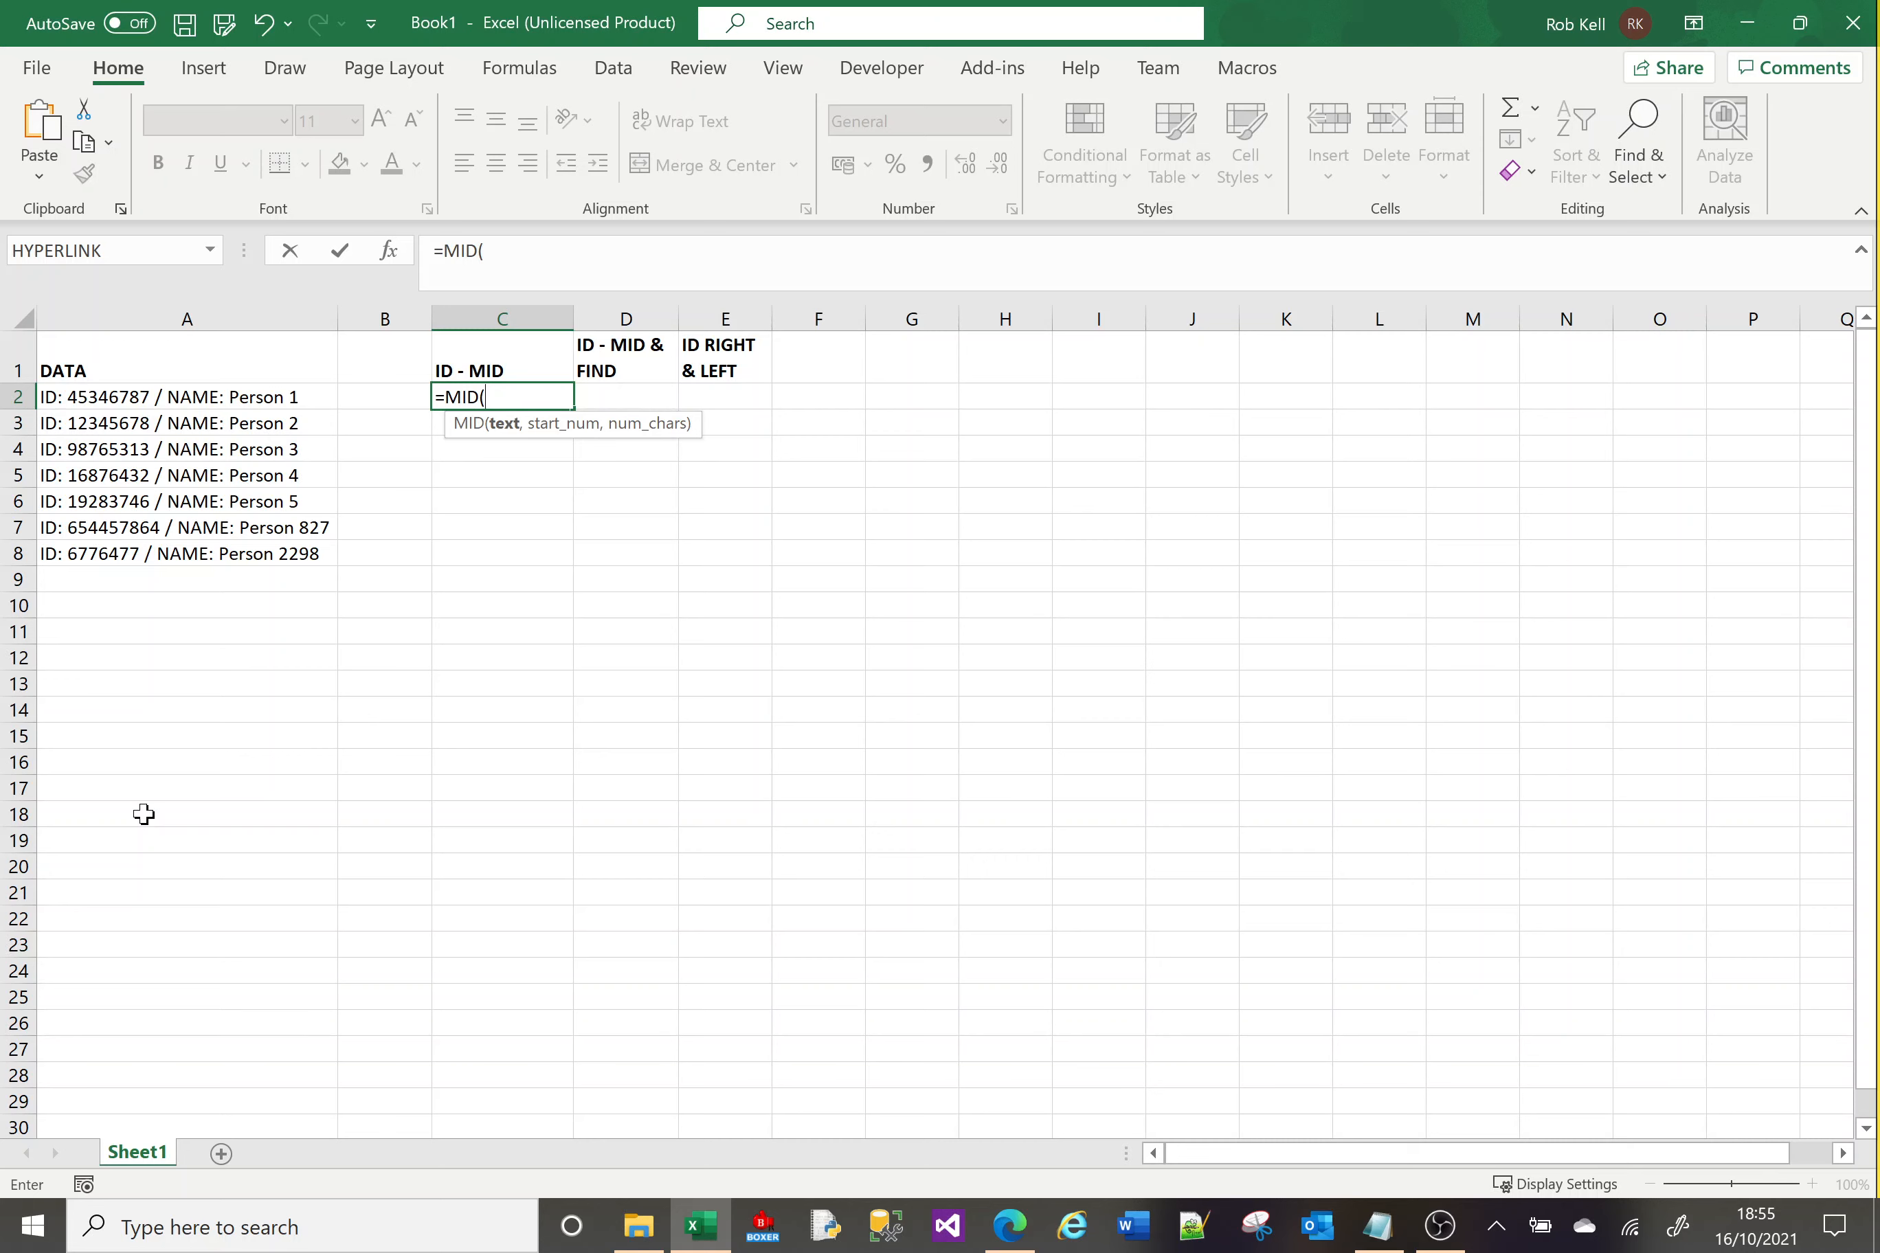
text(A2)
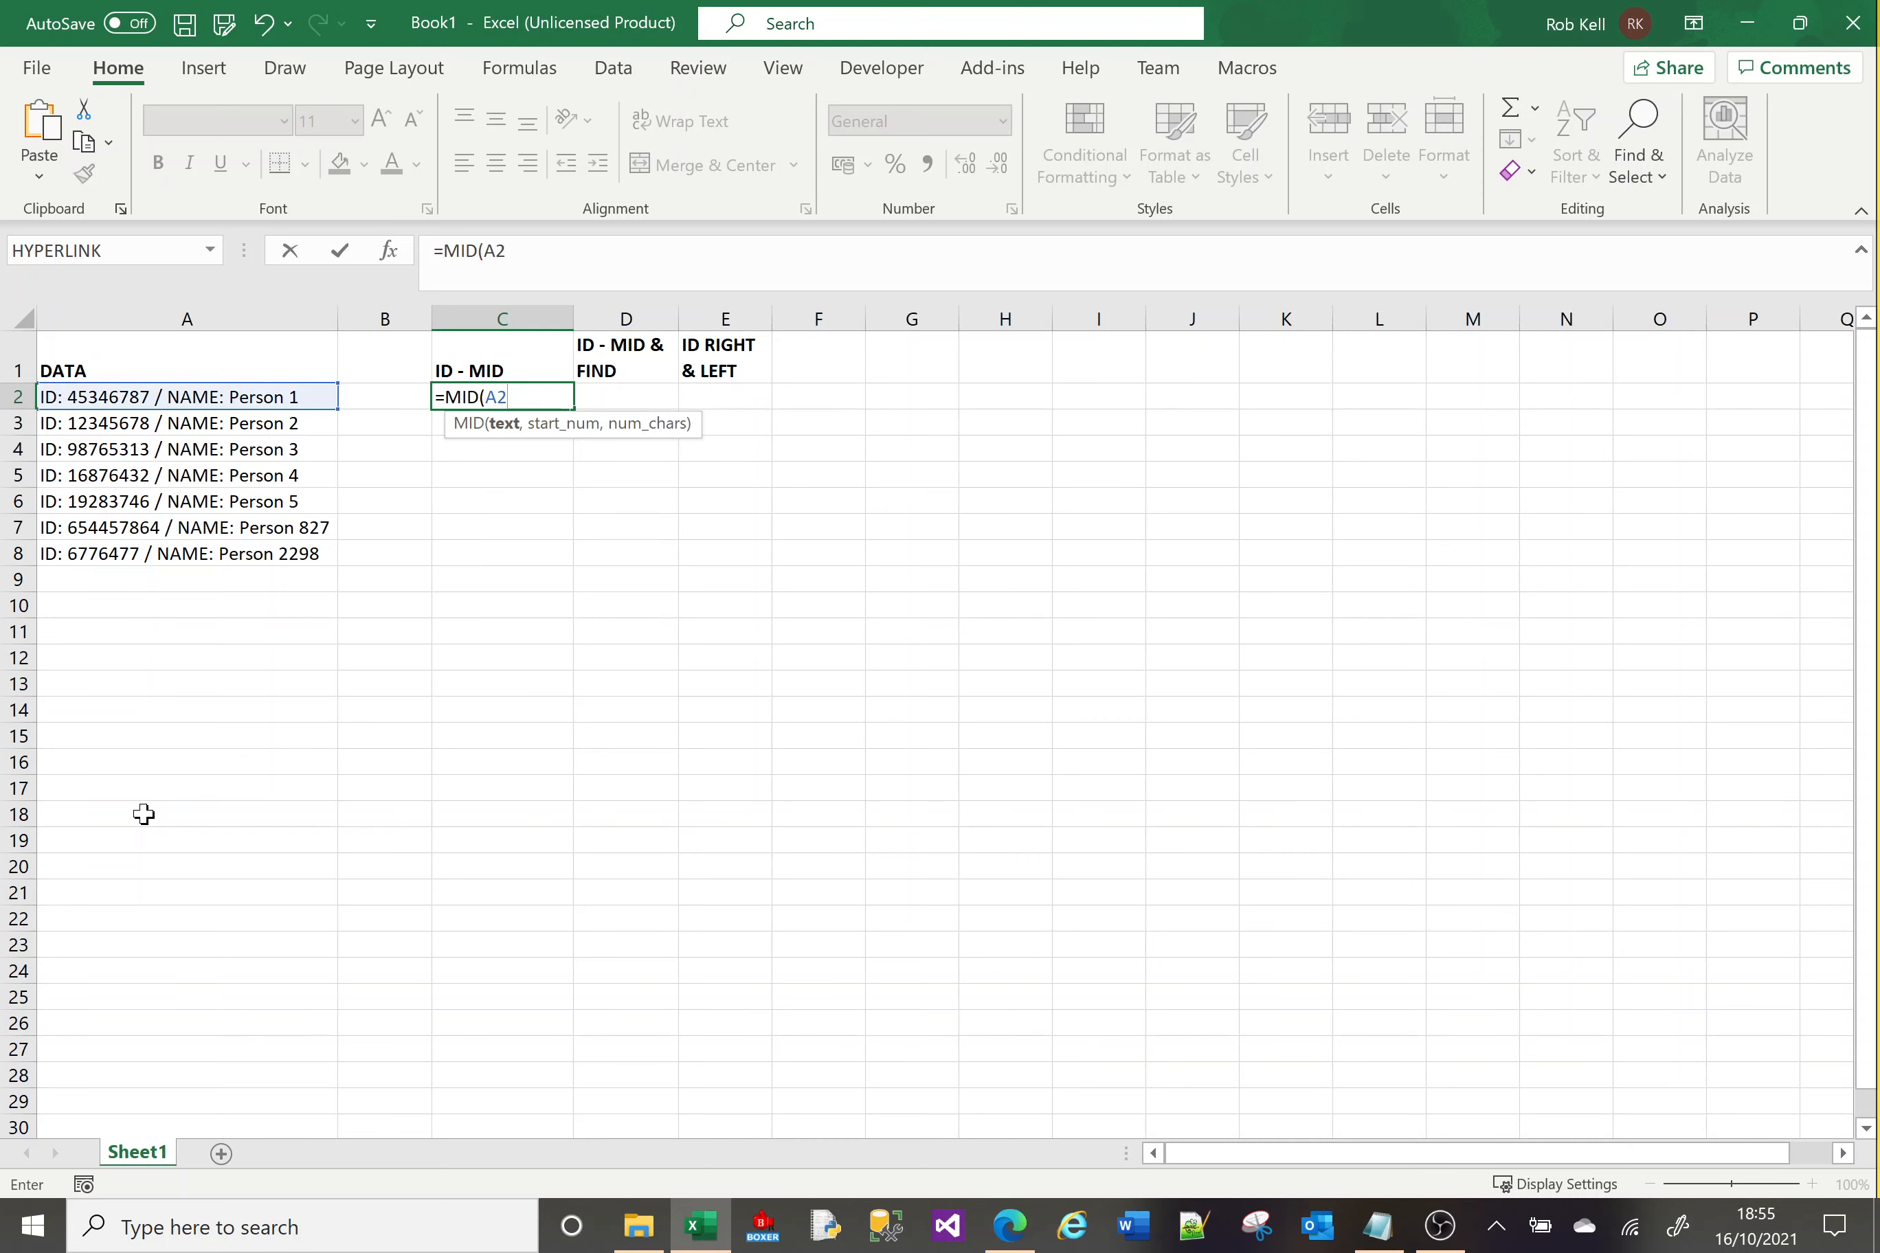
text(,)
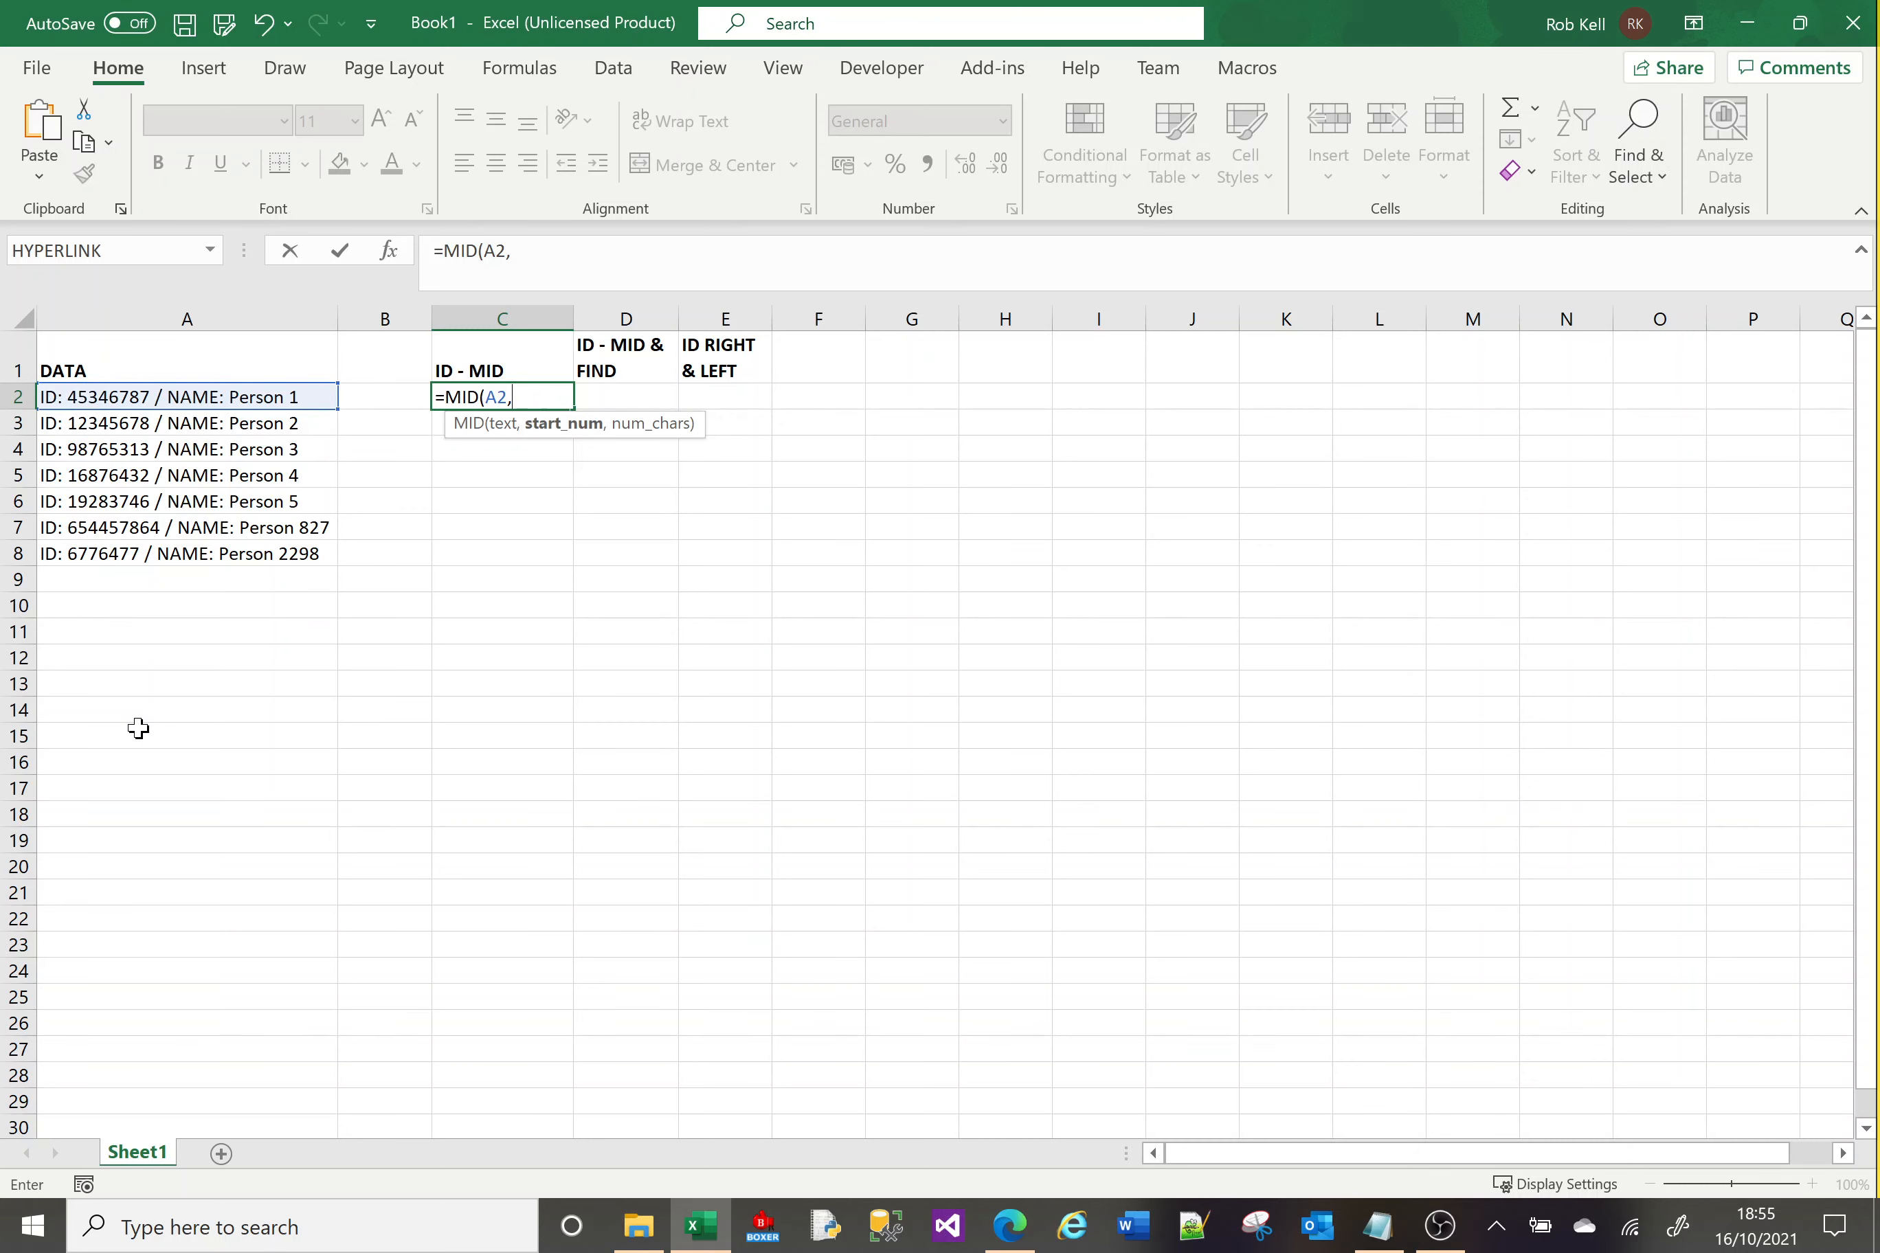
text(5,)
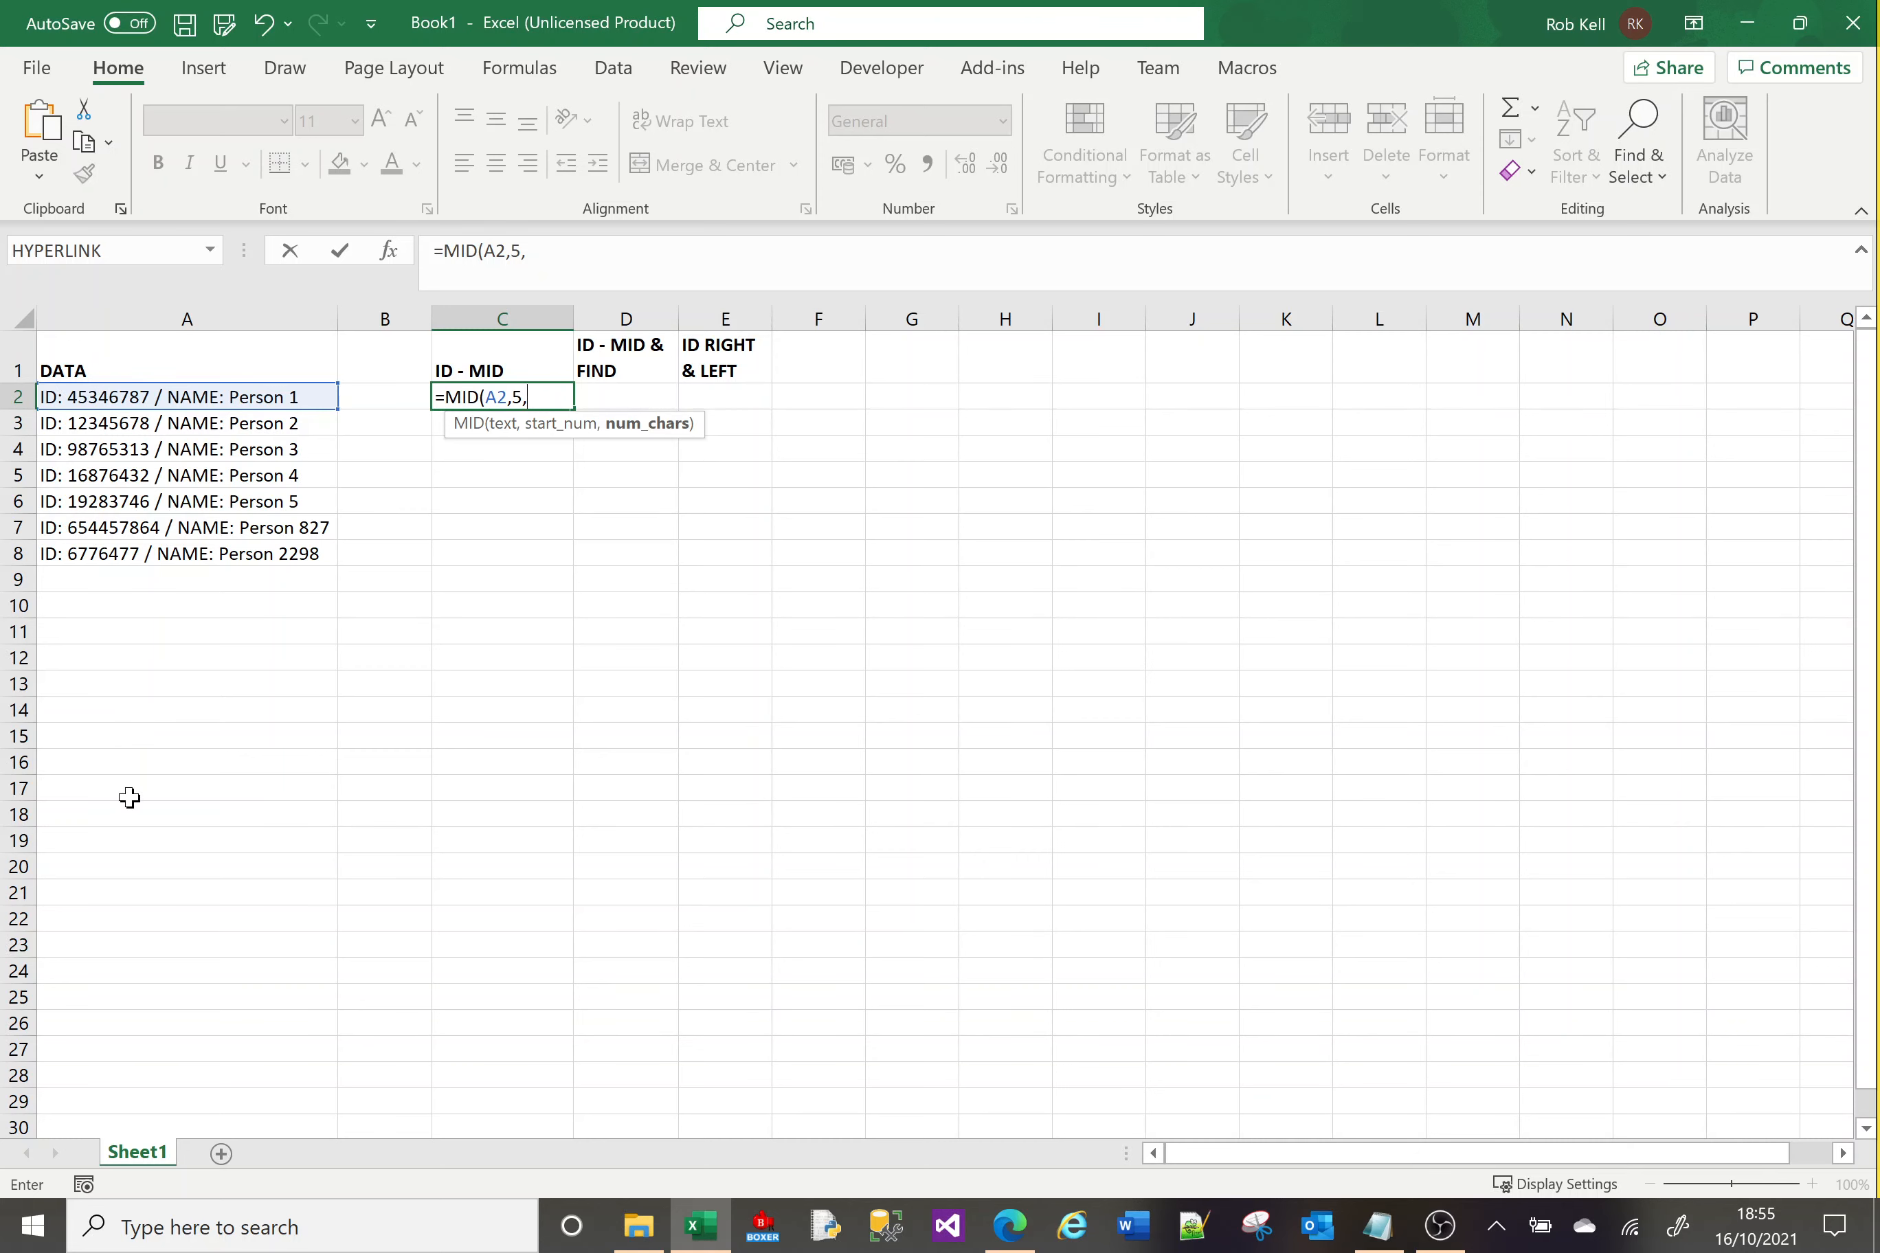
text(8))
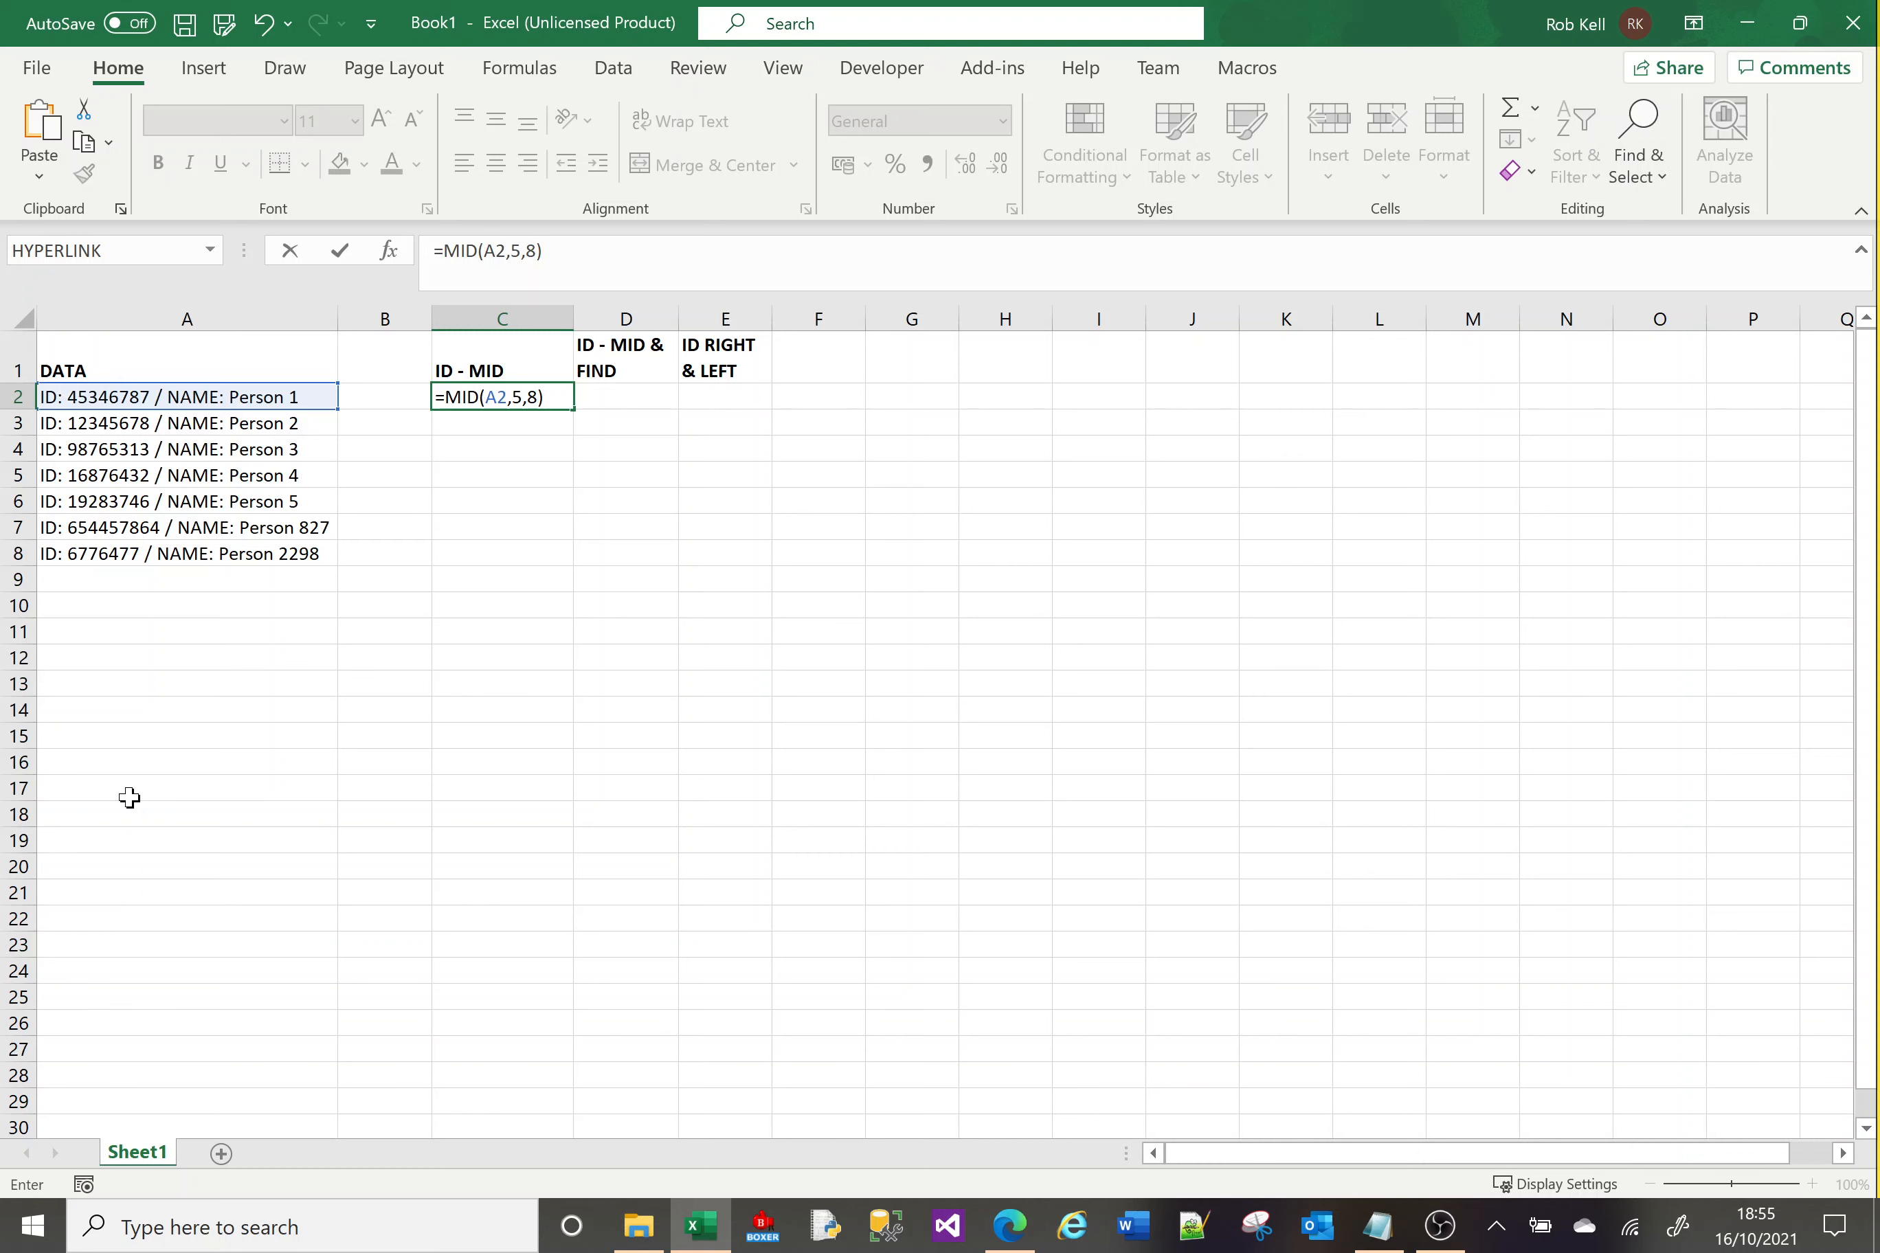
key(Return)
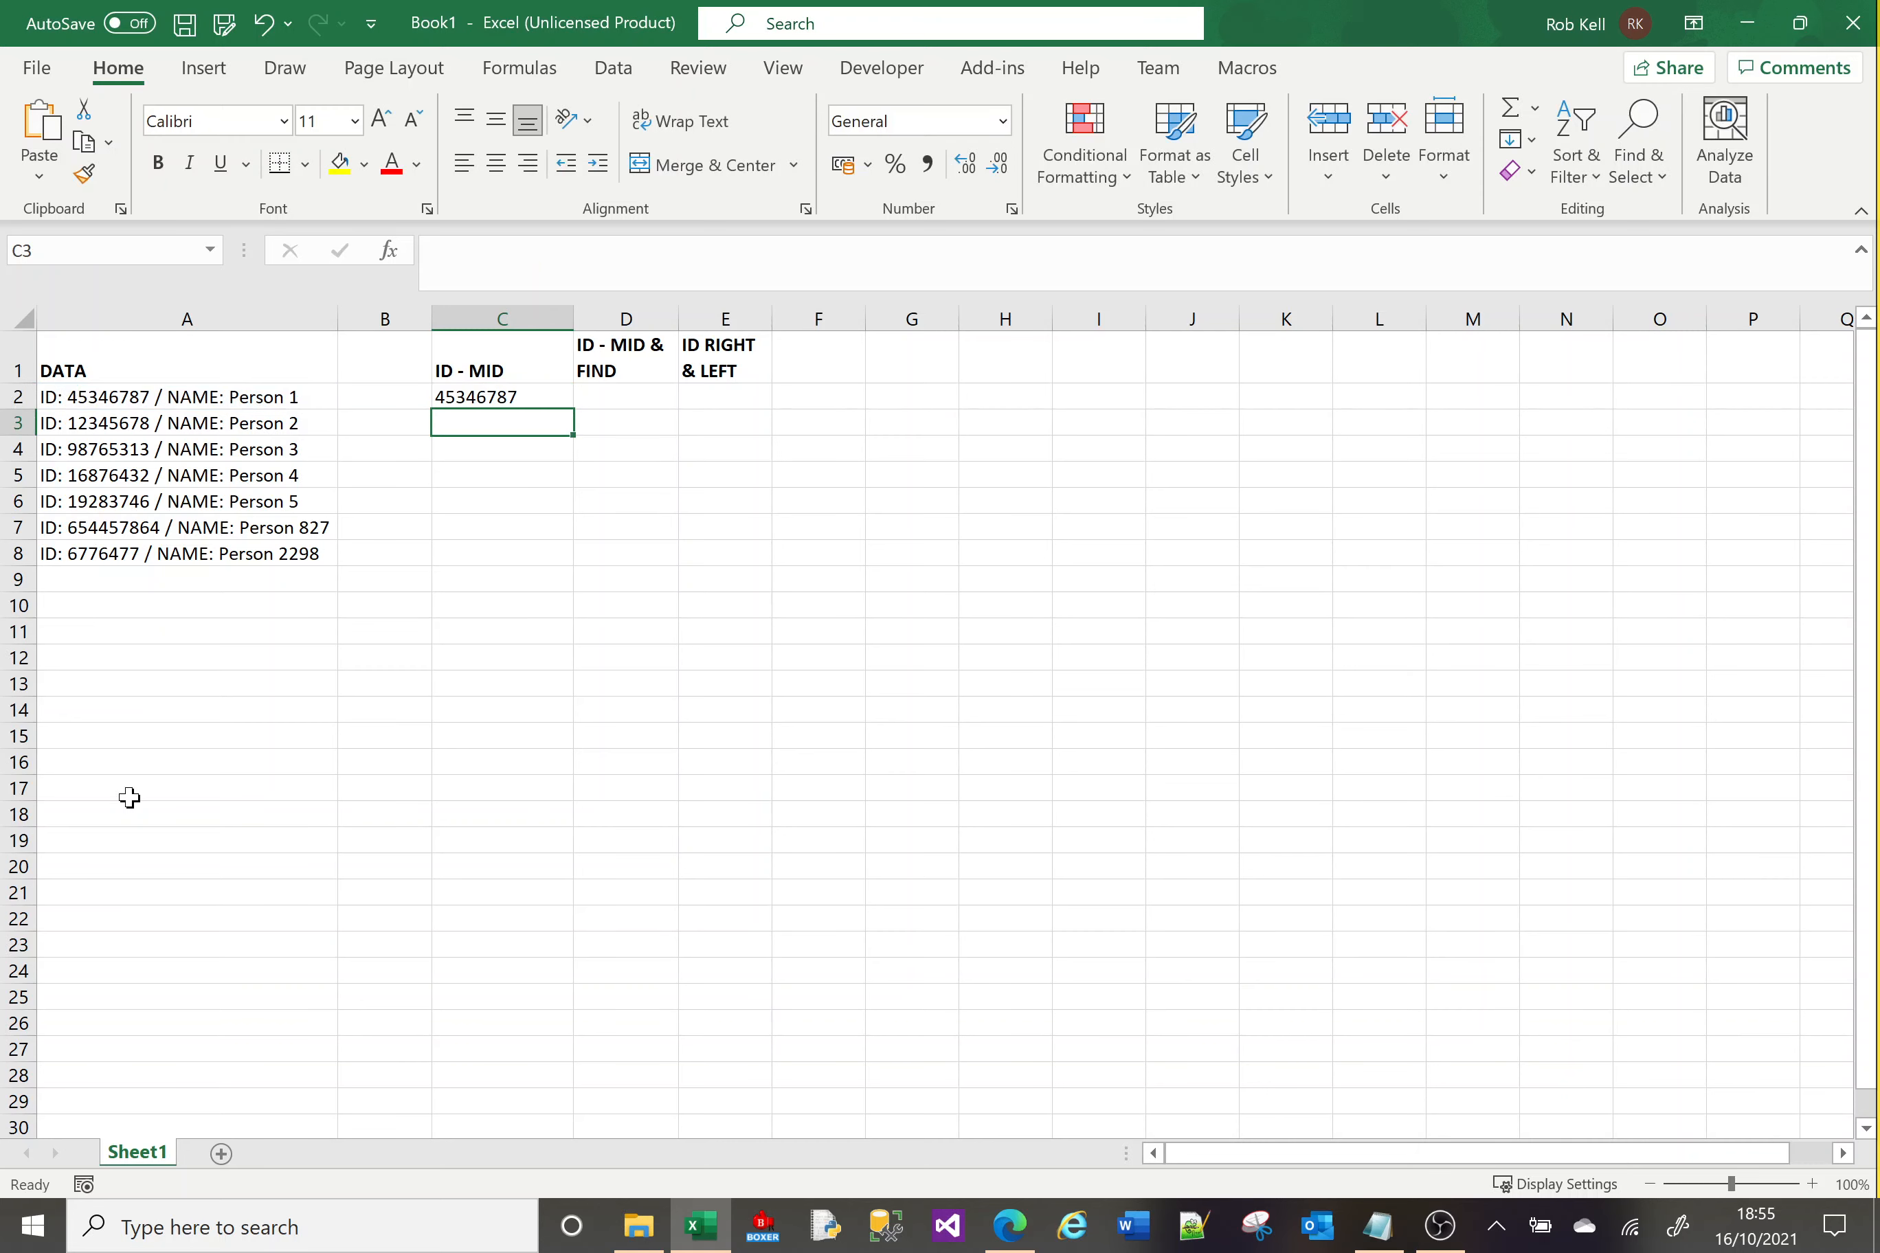
Fill the MID formula from C2 down to C8 and check the formula in C8.
click(547, 395)
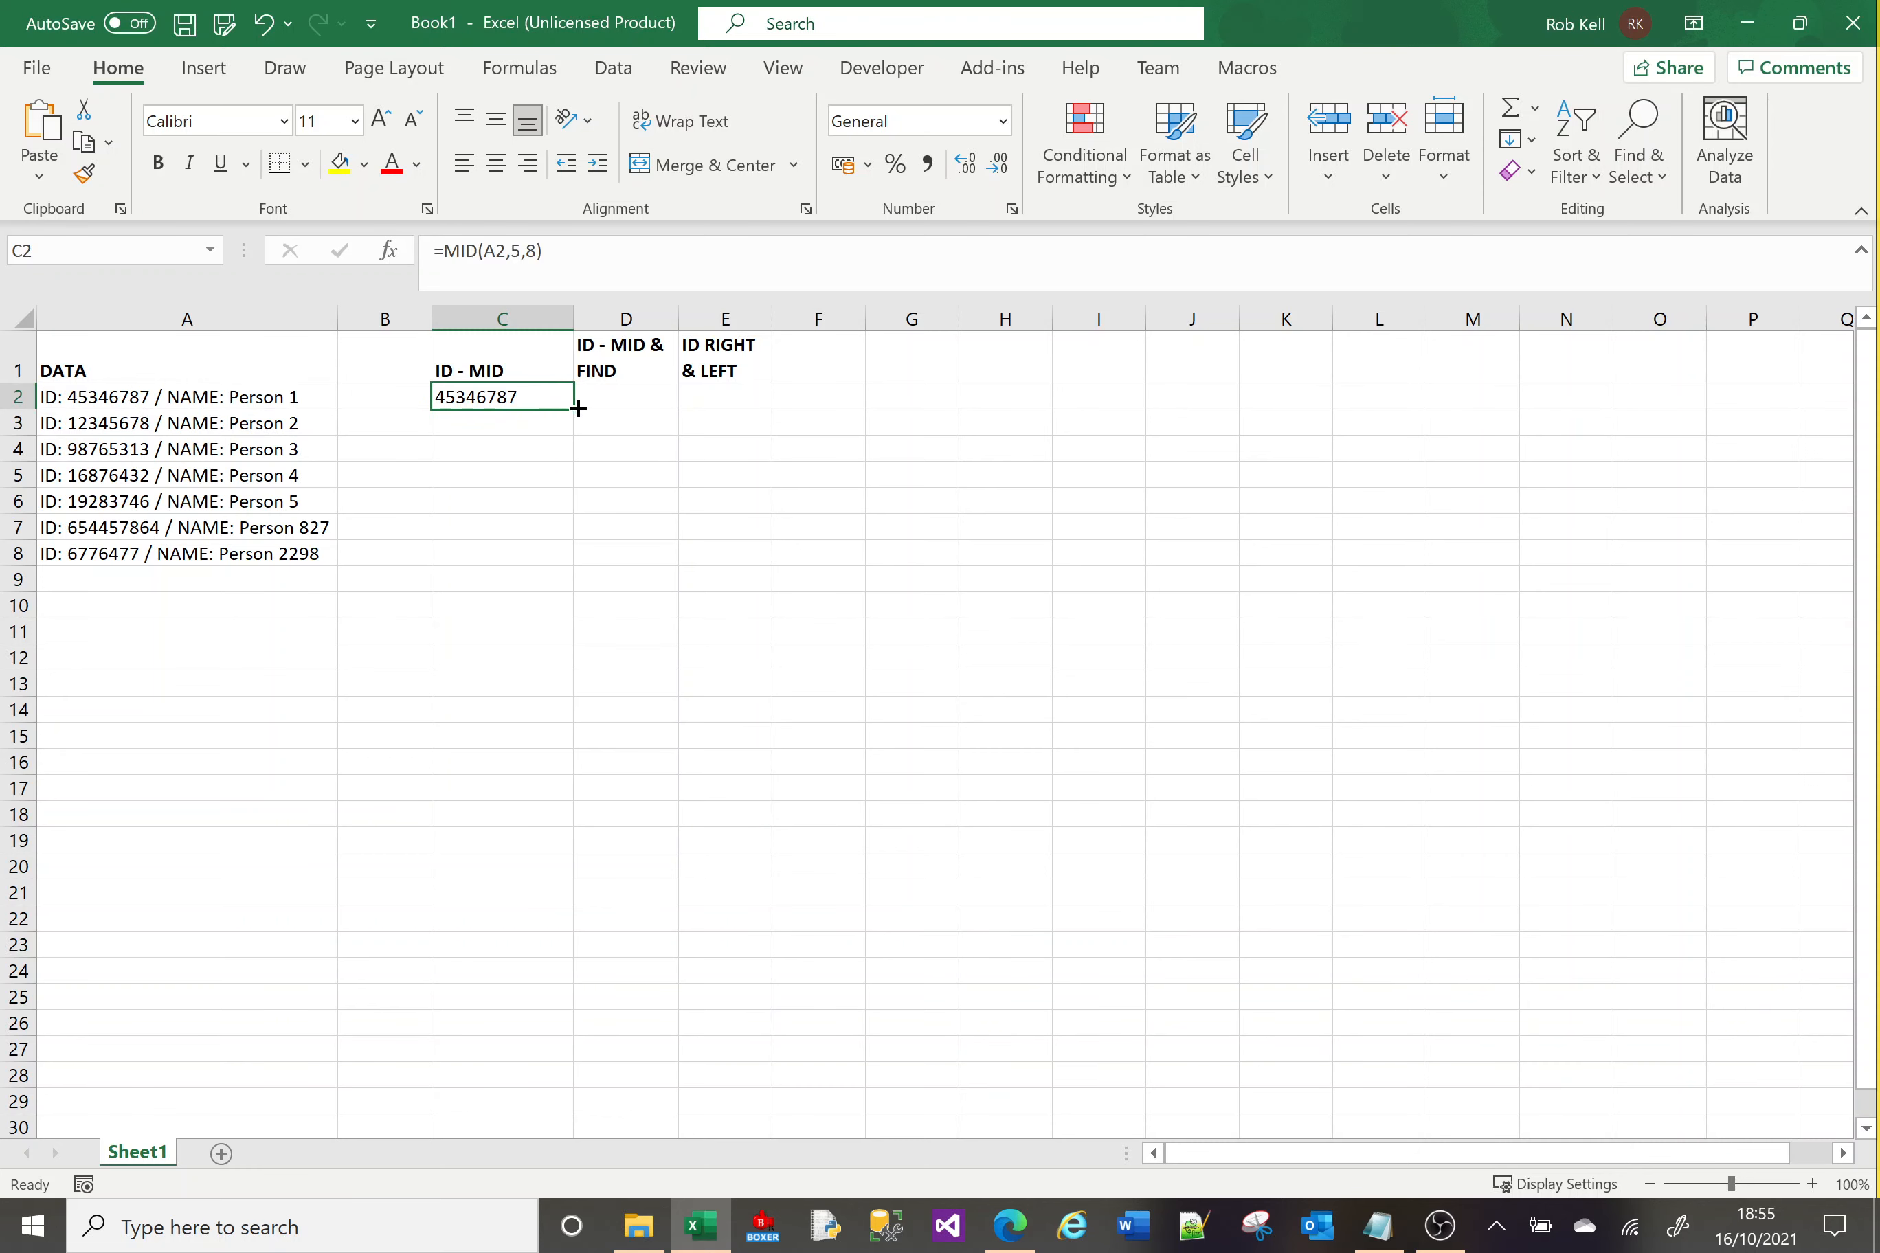
drag(577, 408, 561, 571)
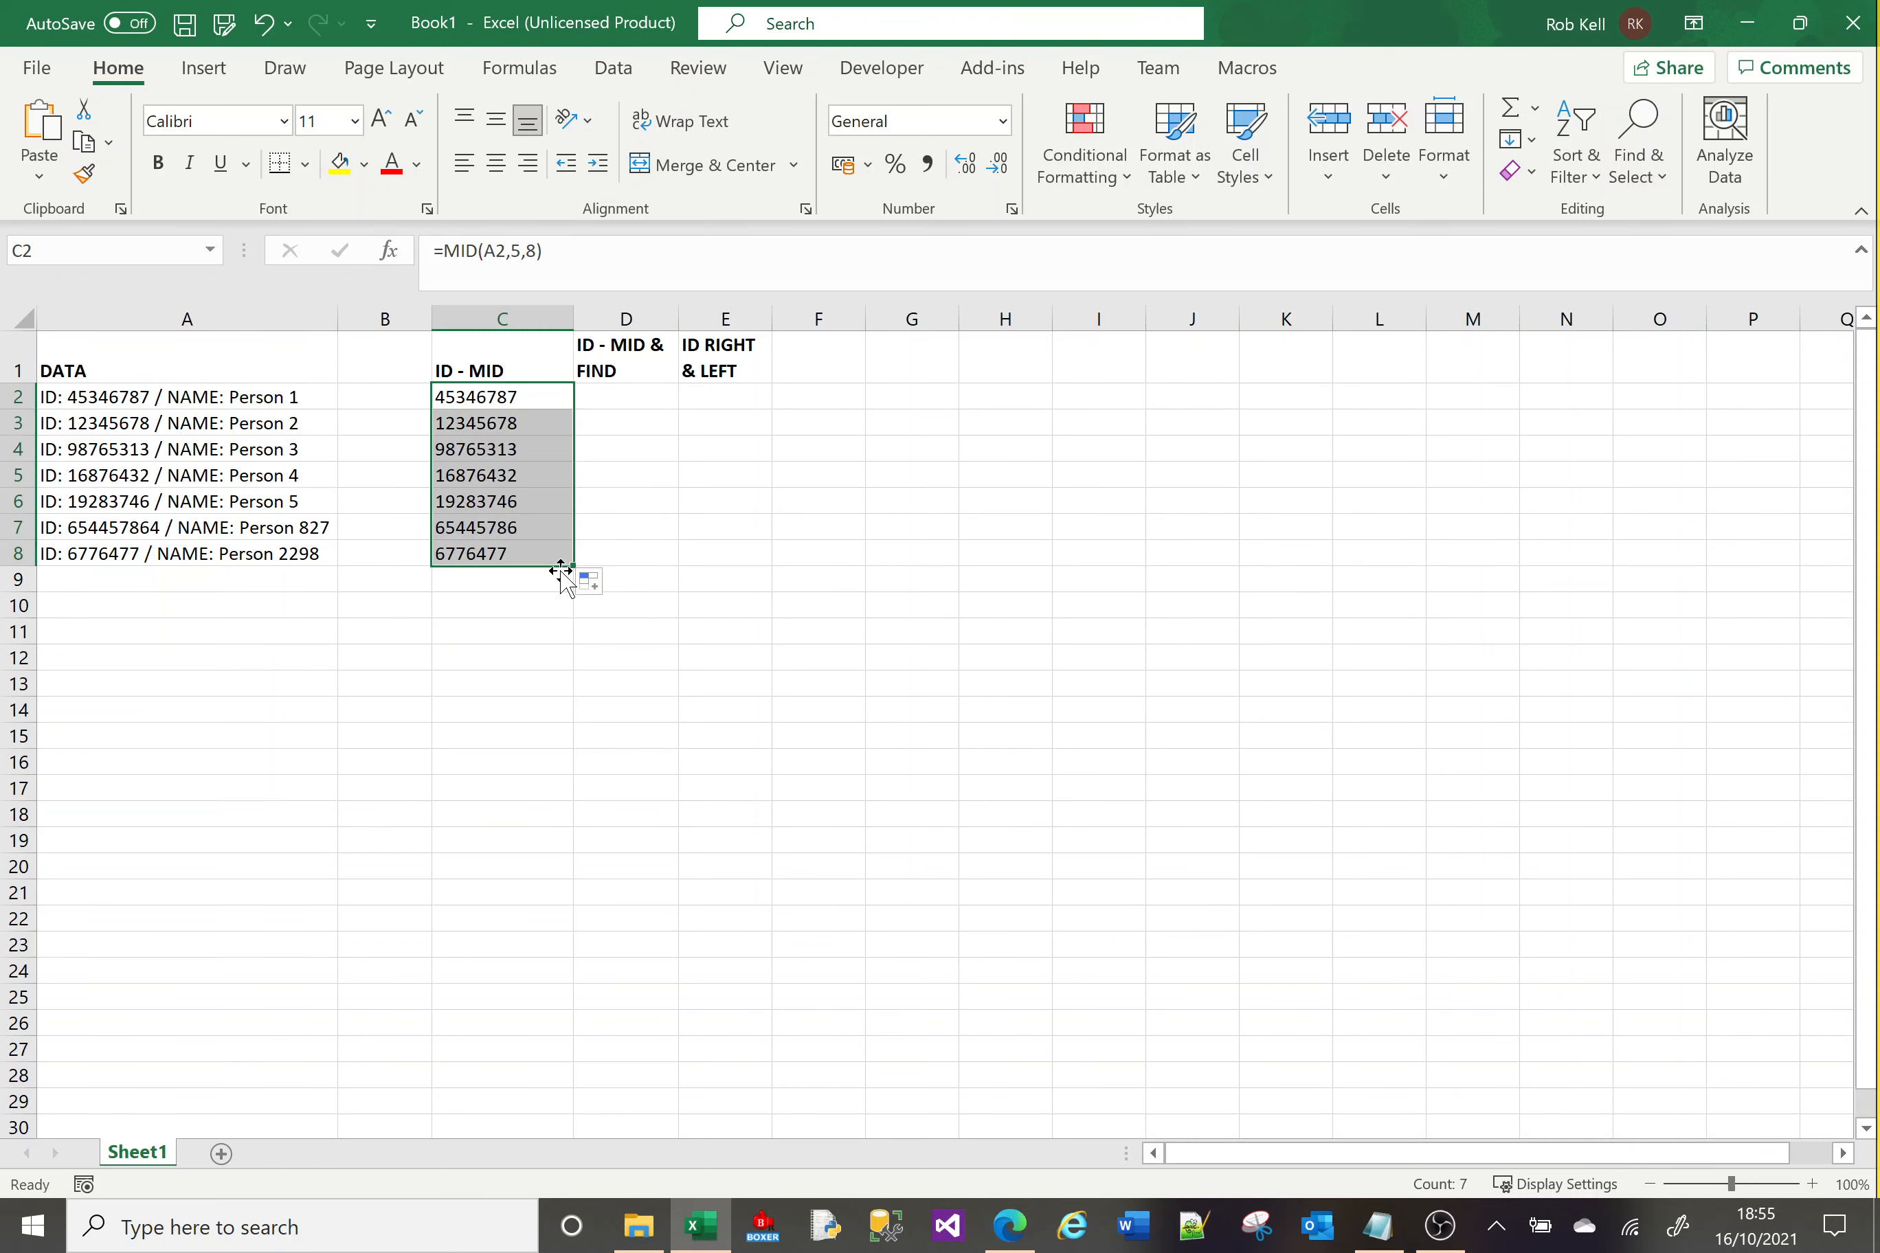
click(488, 627)
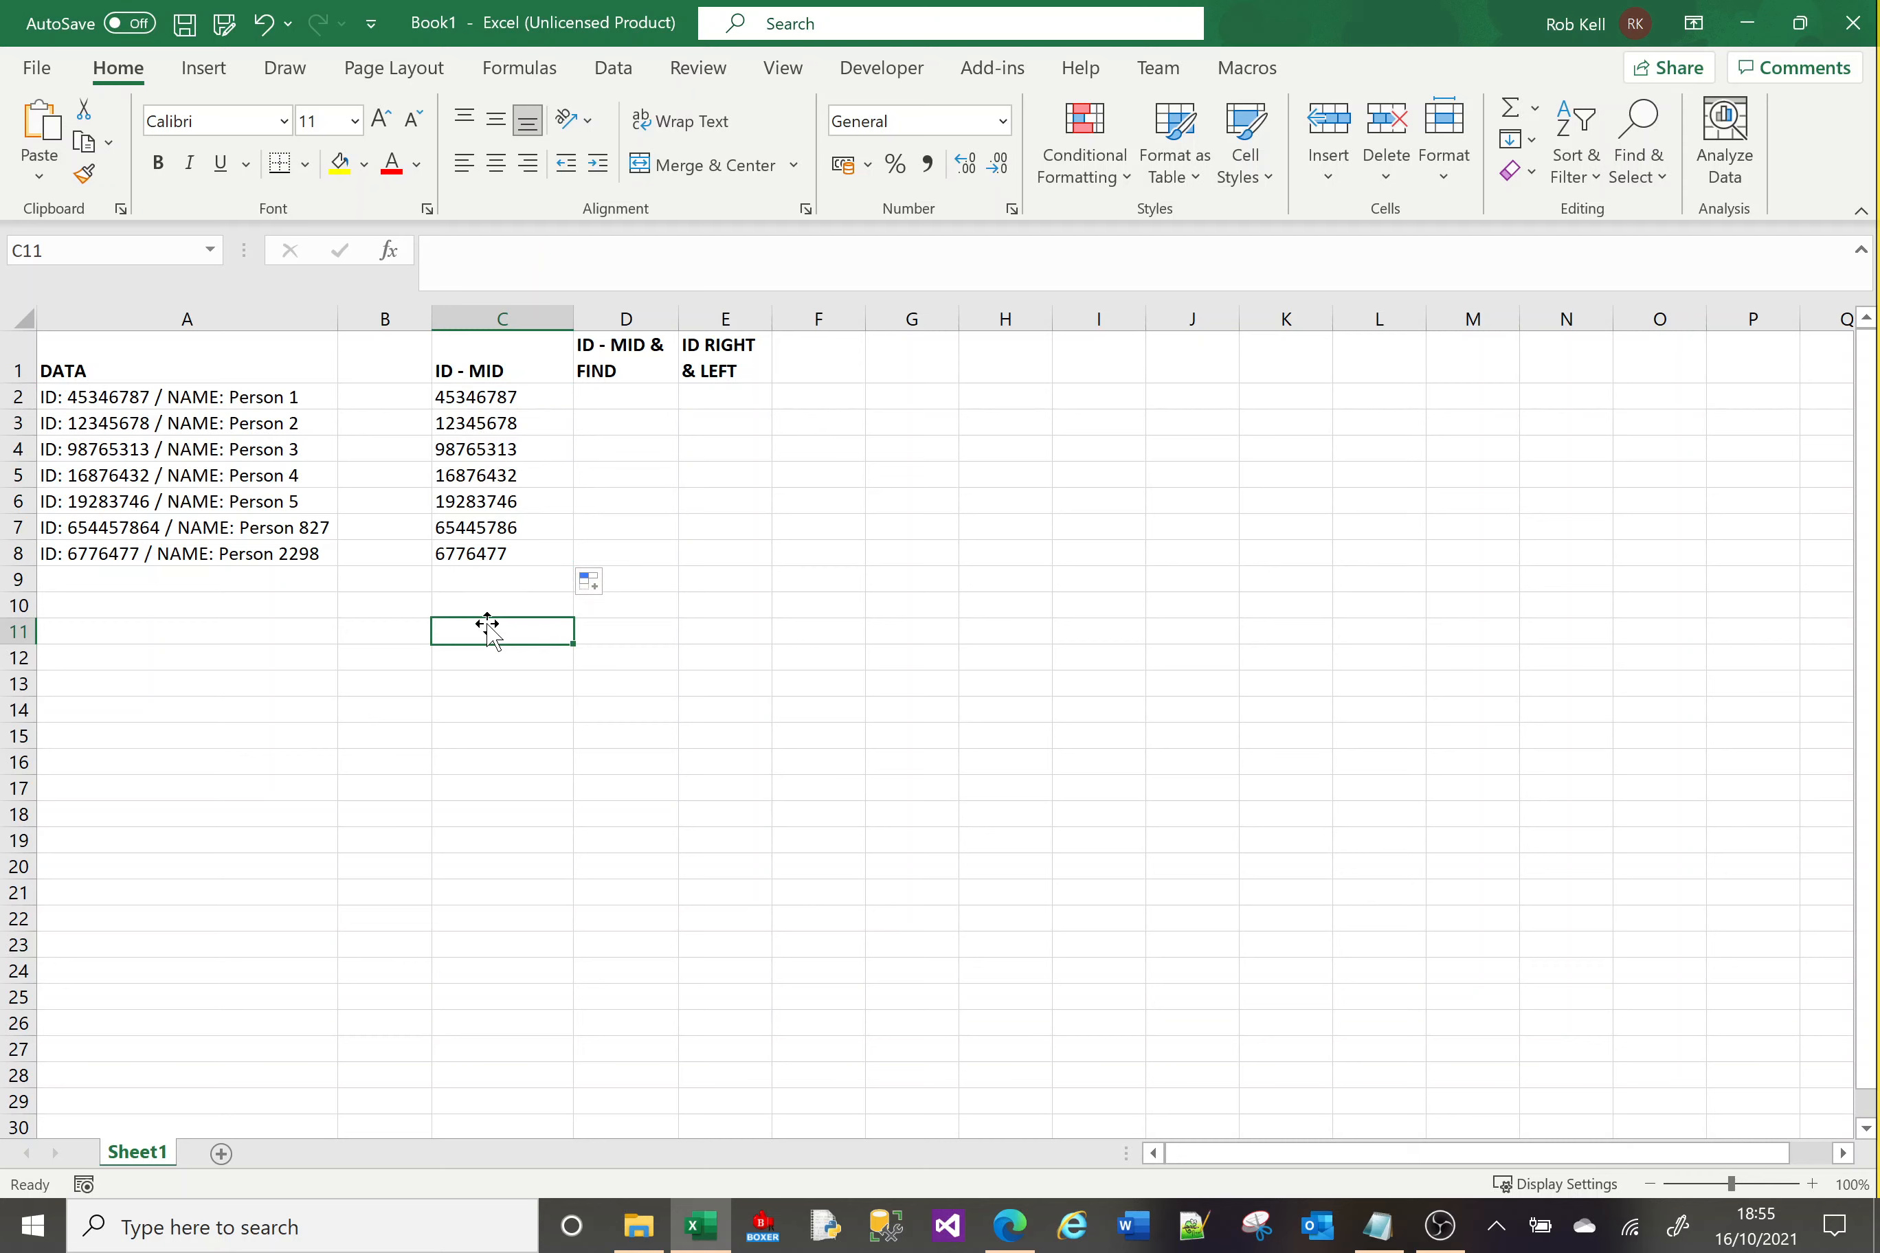
click(505, 553)
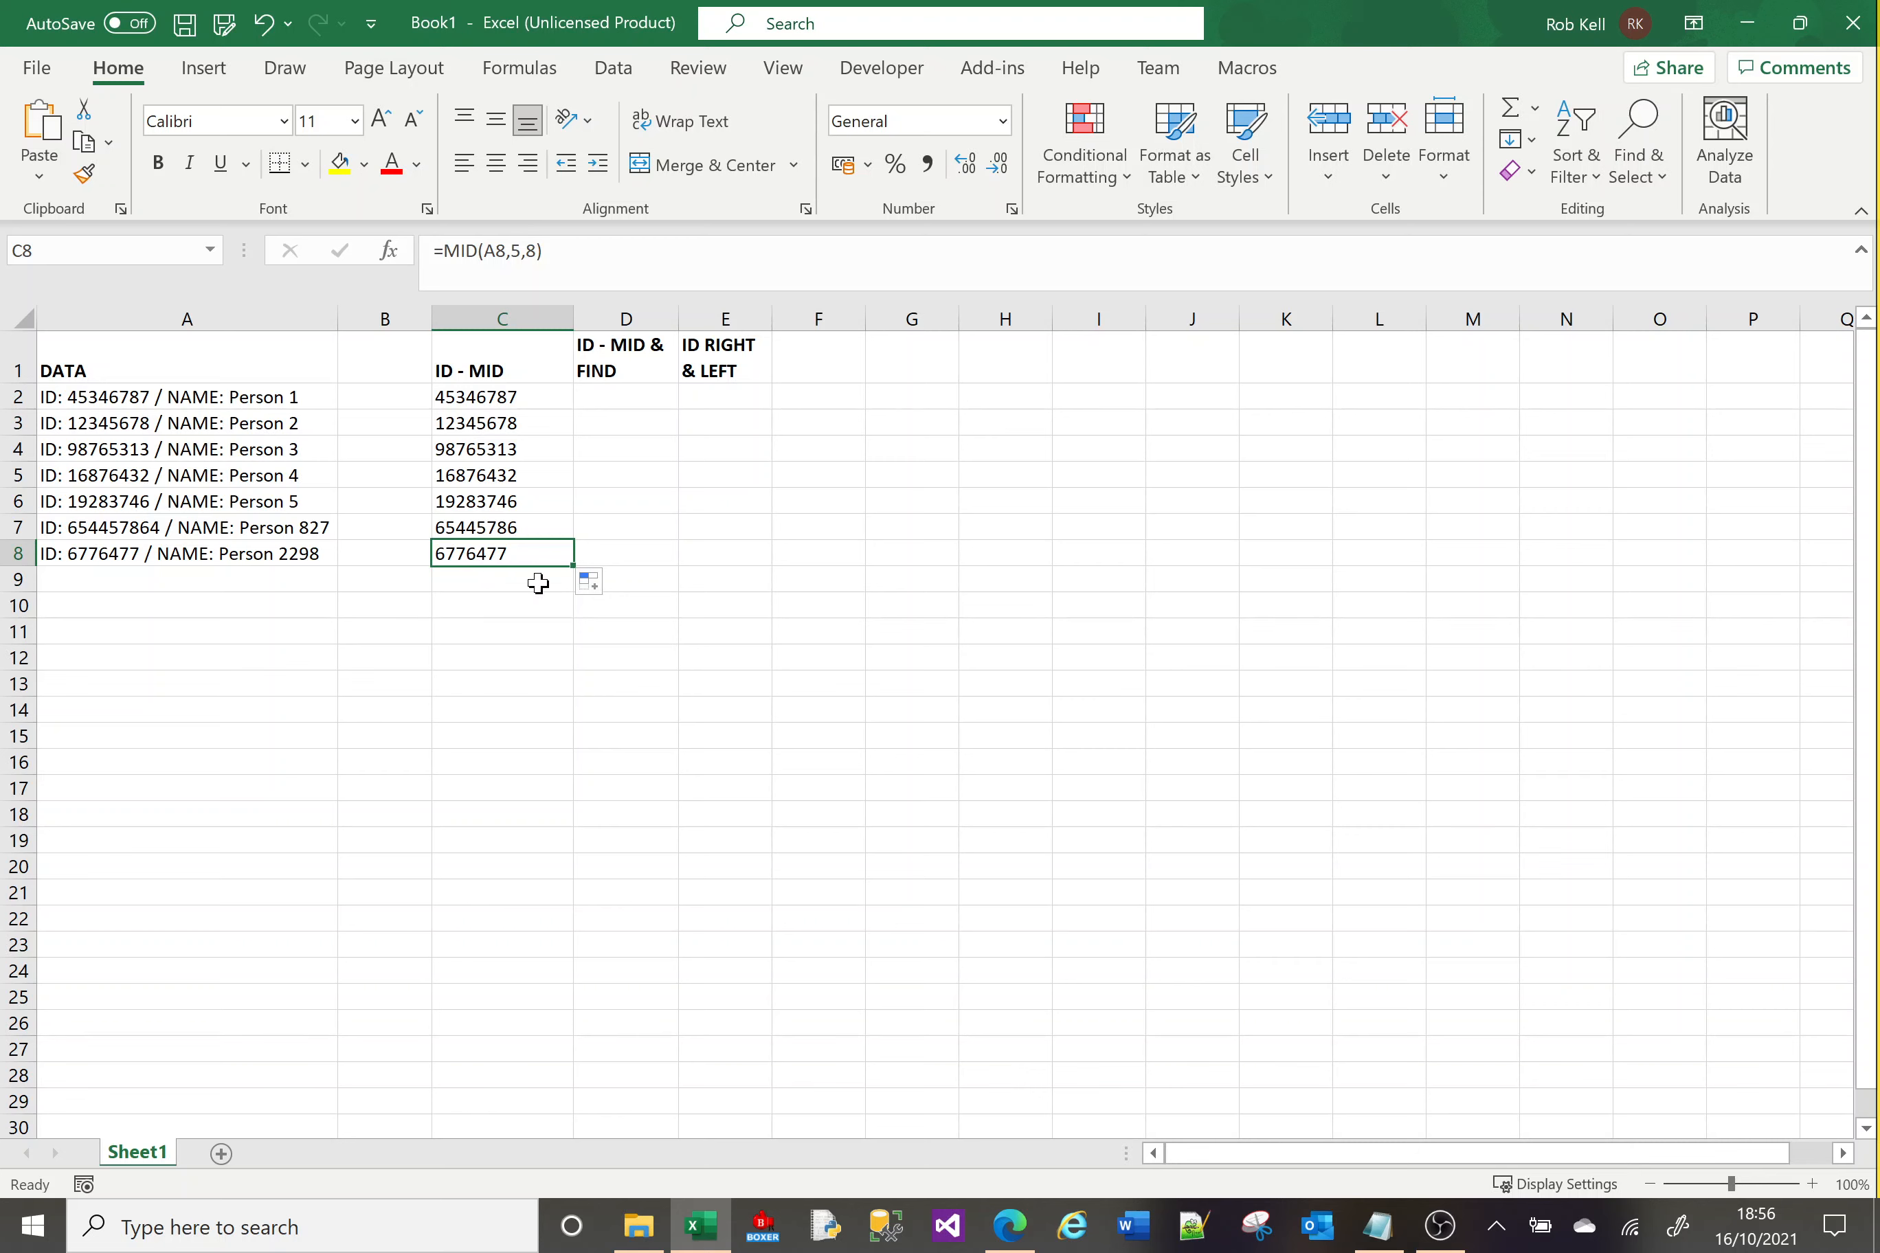
Change the number of characters in C2's MID formula to 9 and fill it down to C8.
click(538, 398)
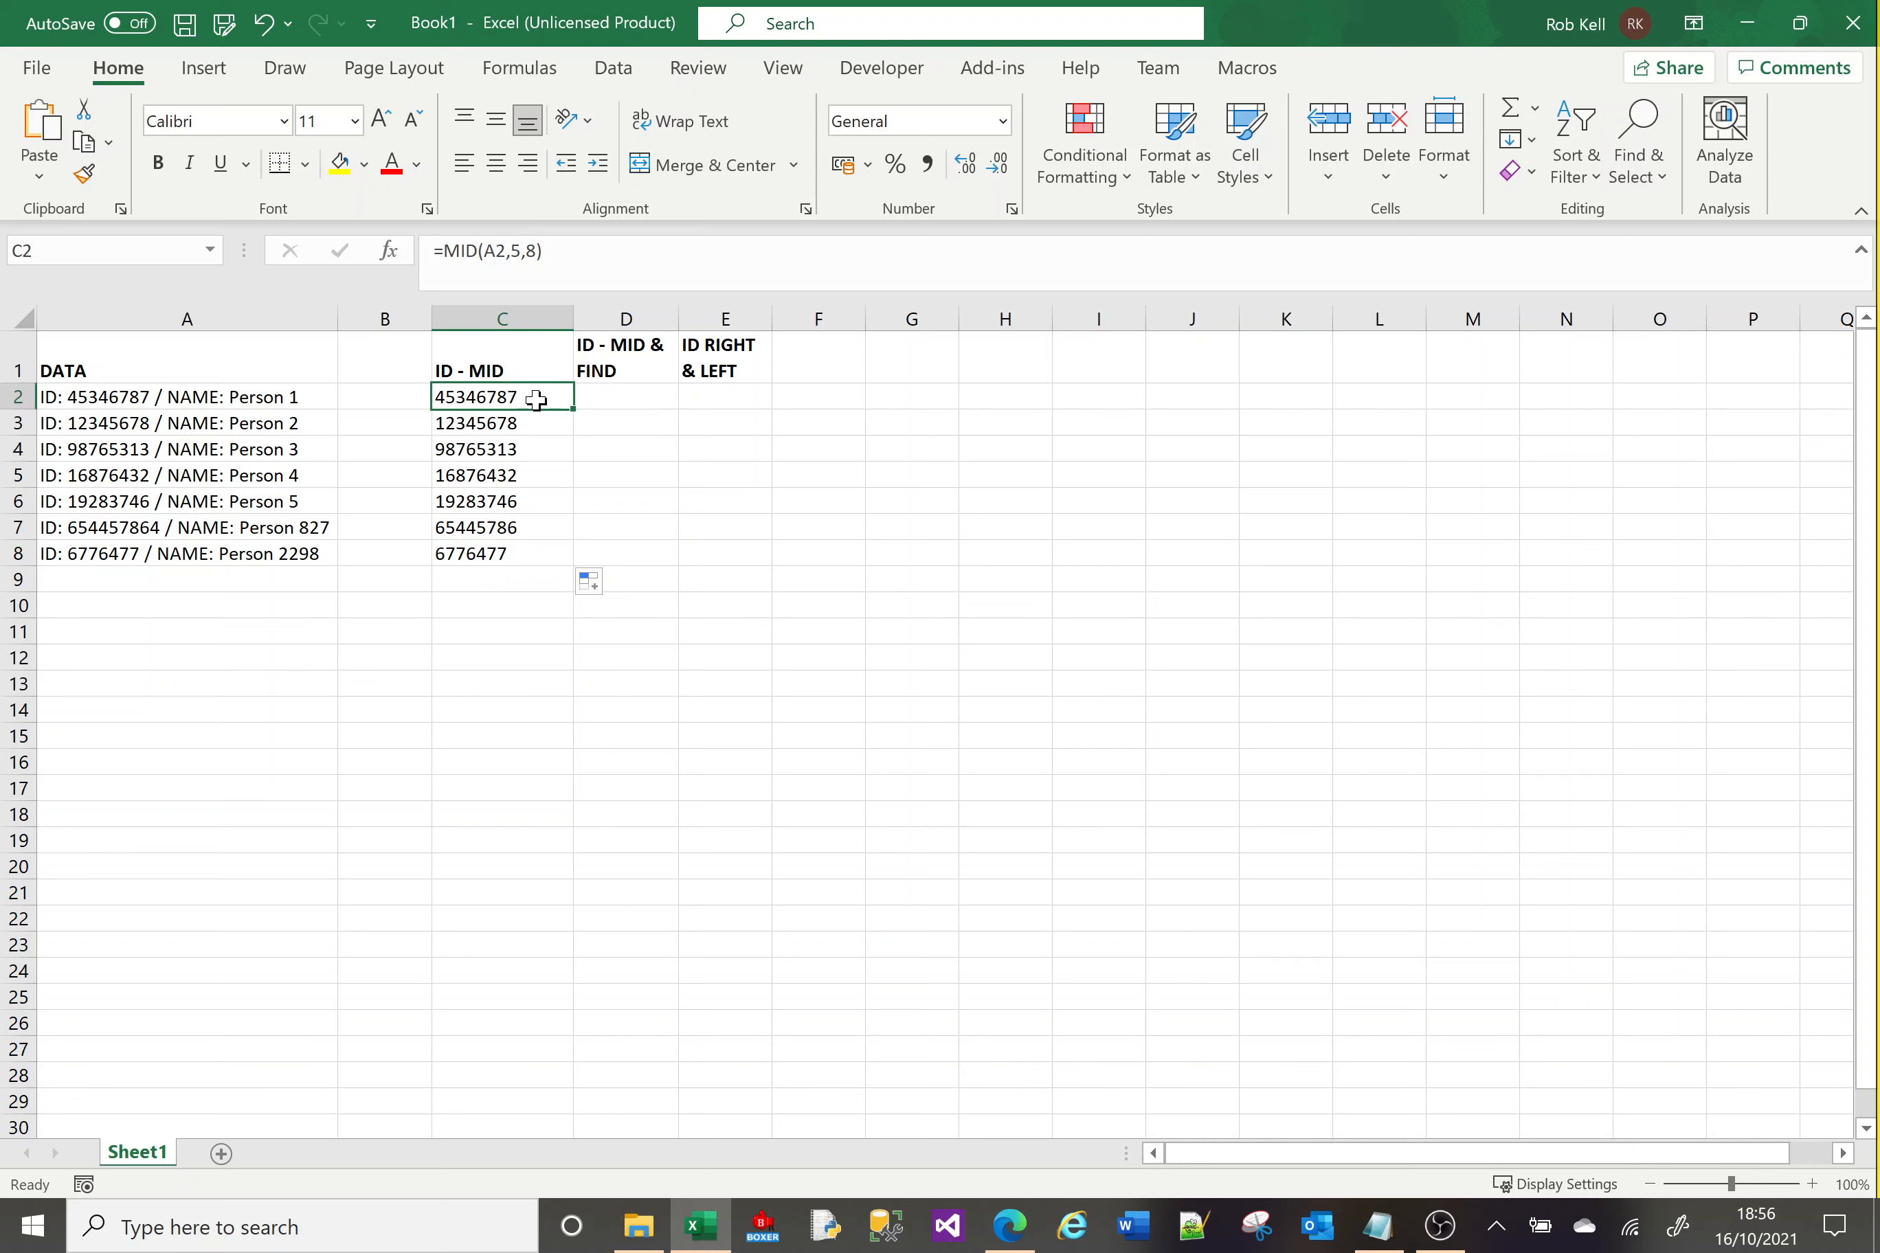
click(538, 252)
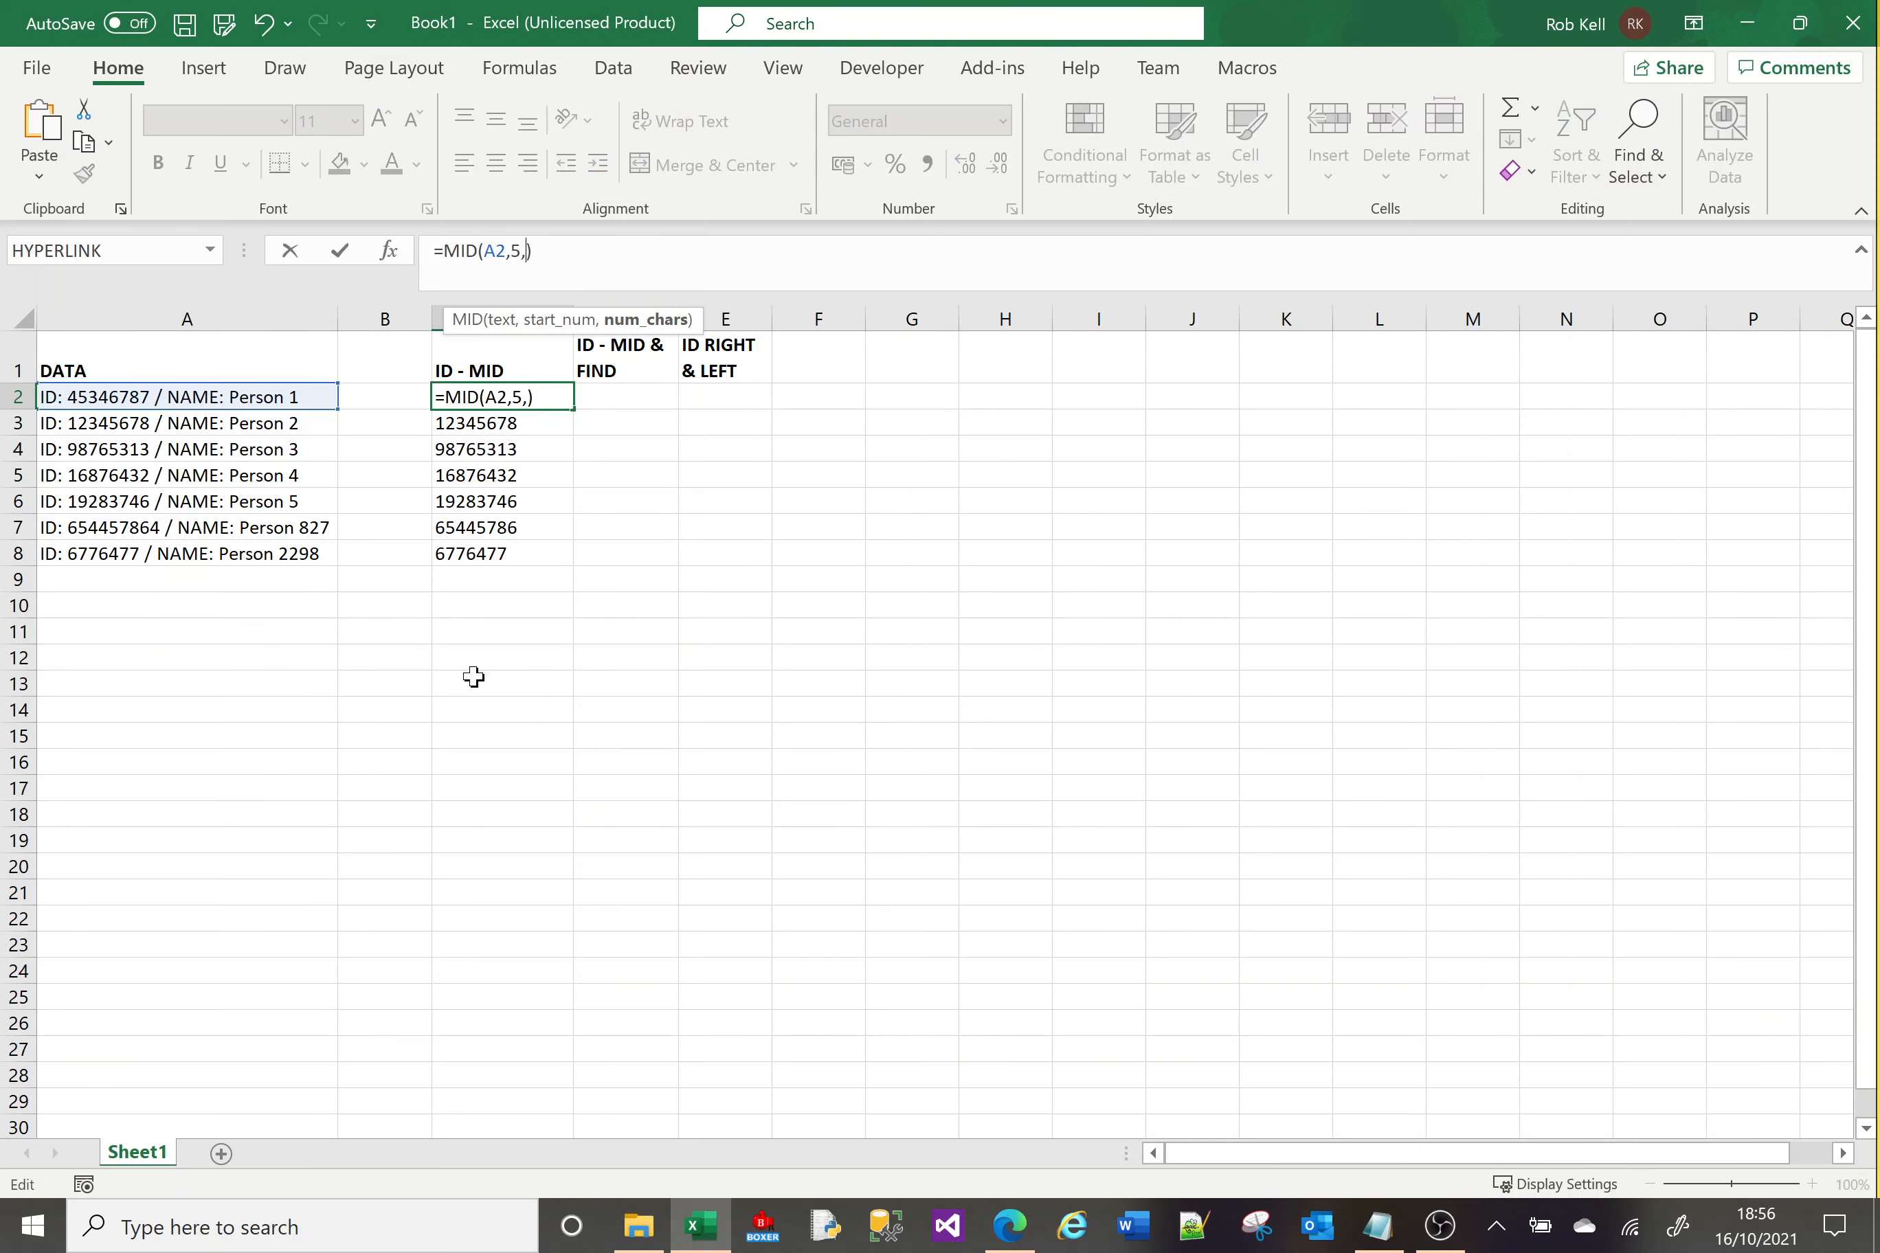
key(Return)
click(531, 392)
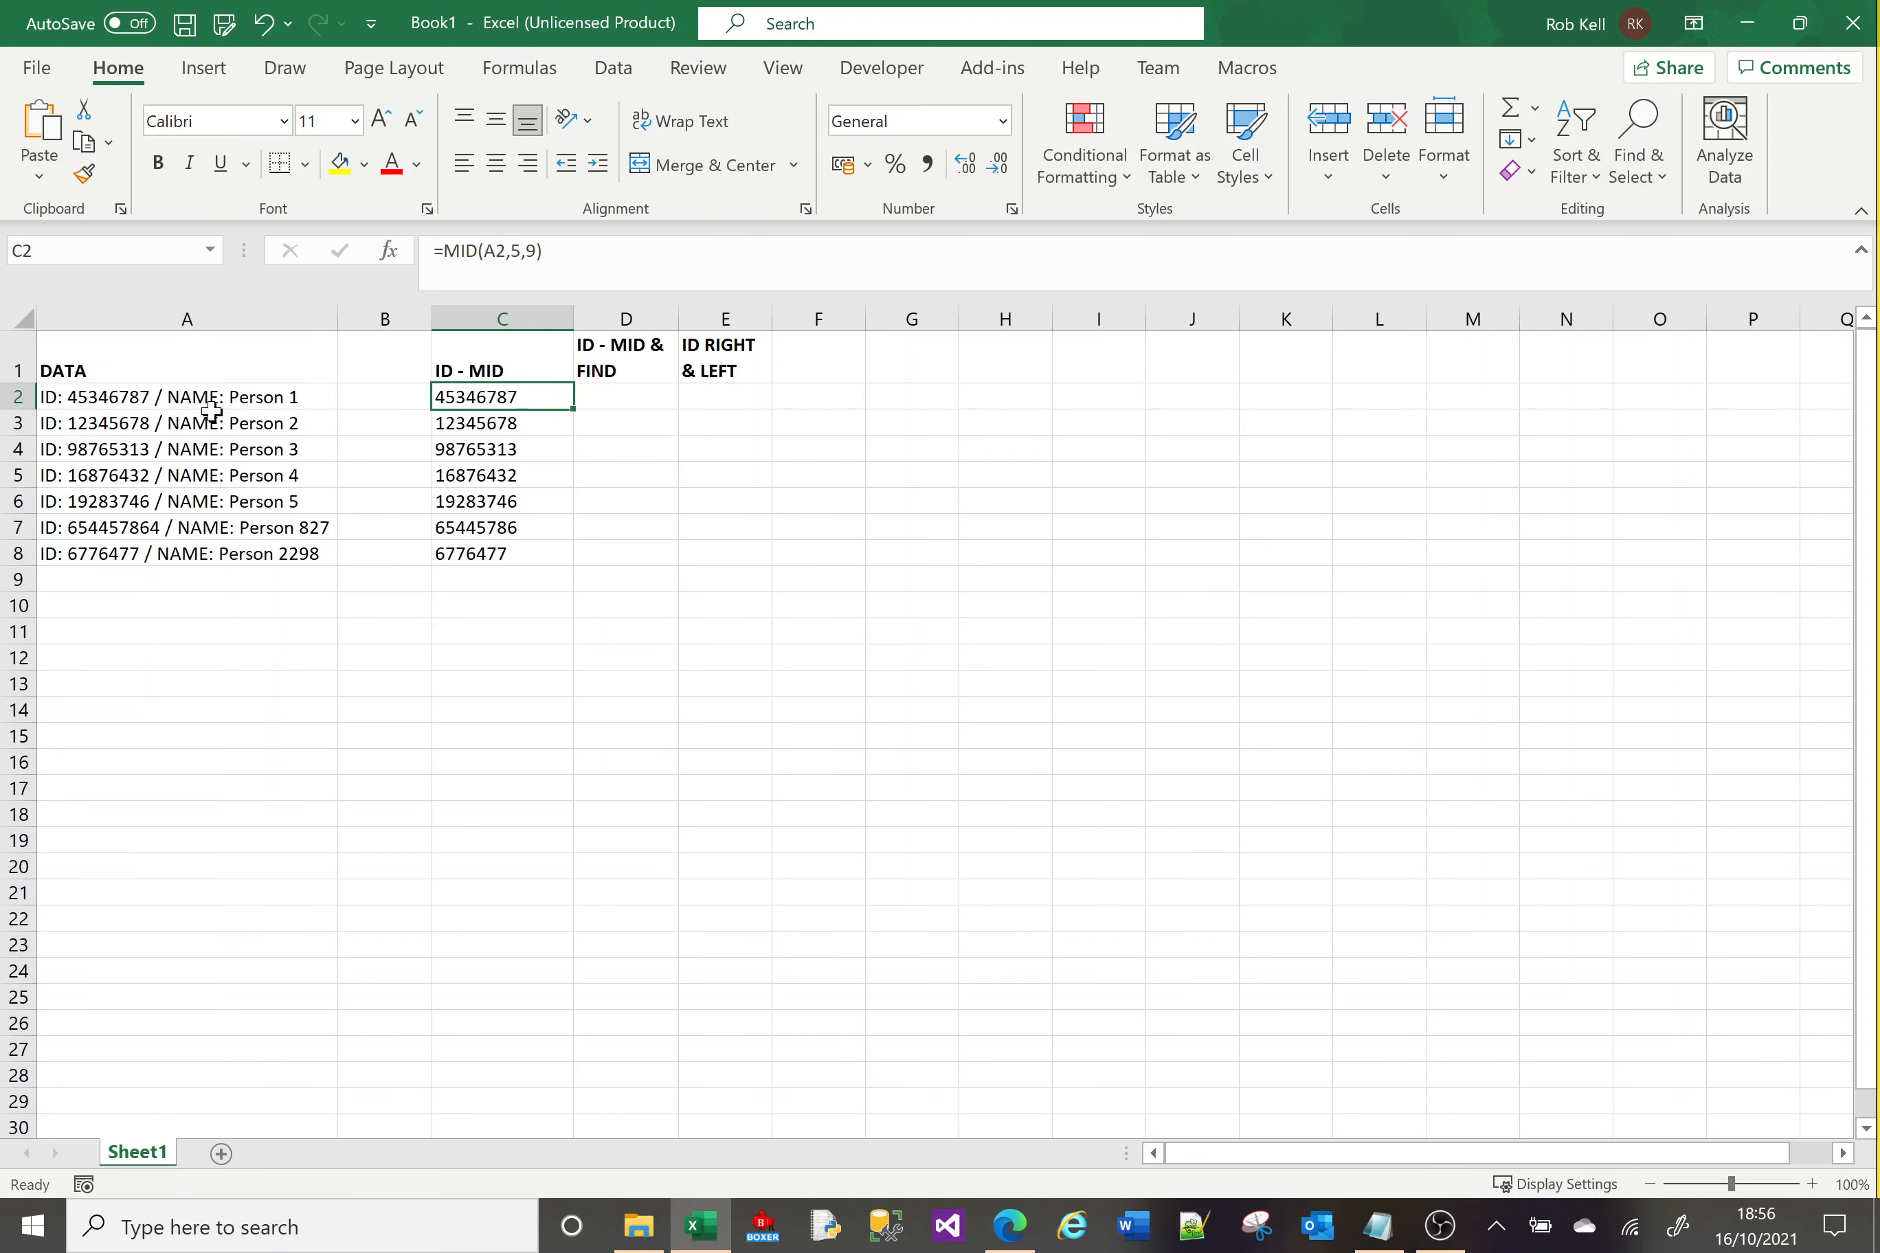
drag(576, 410, 567, 572)
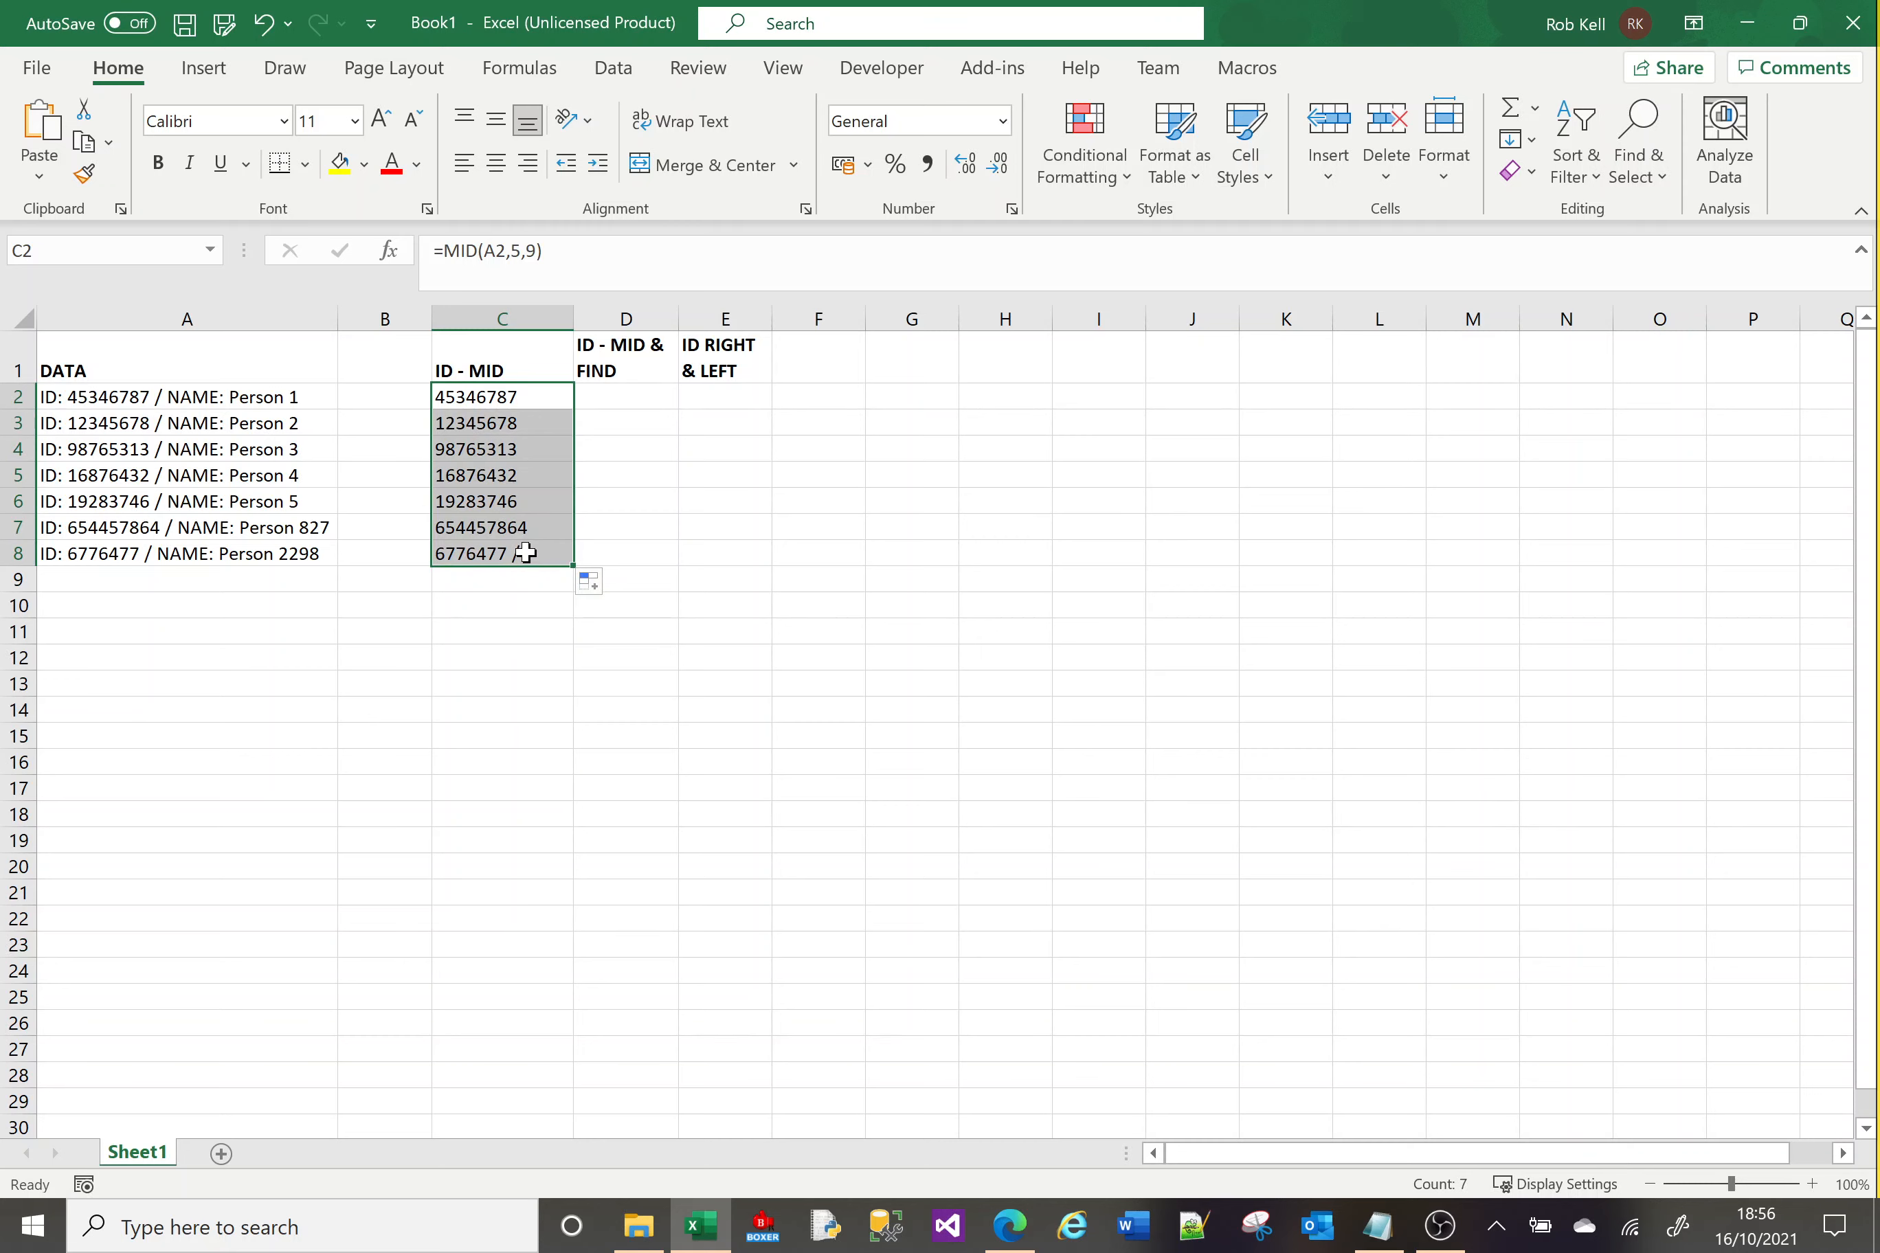
click(463, 646)
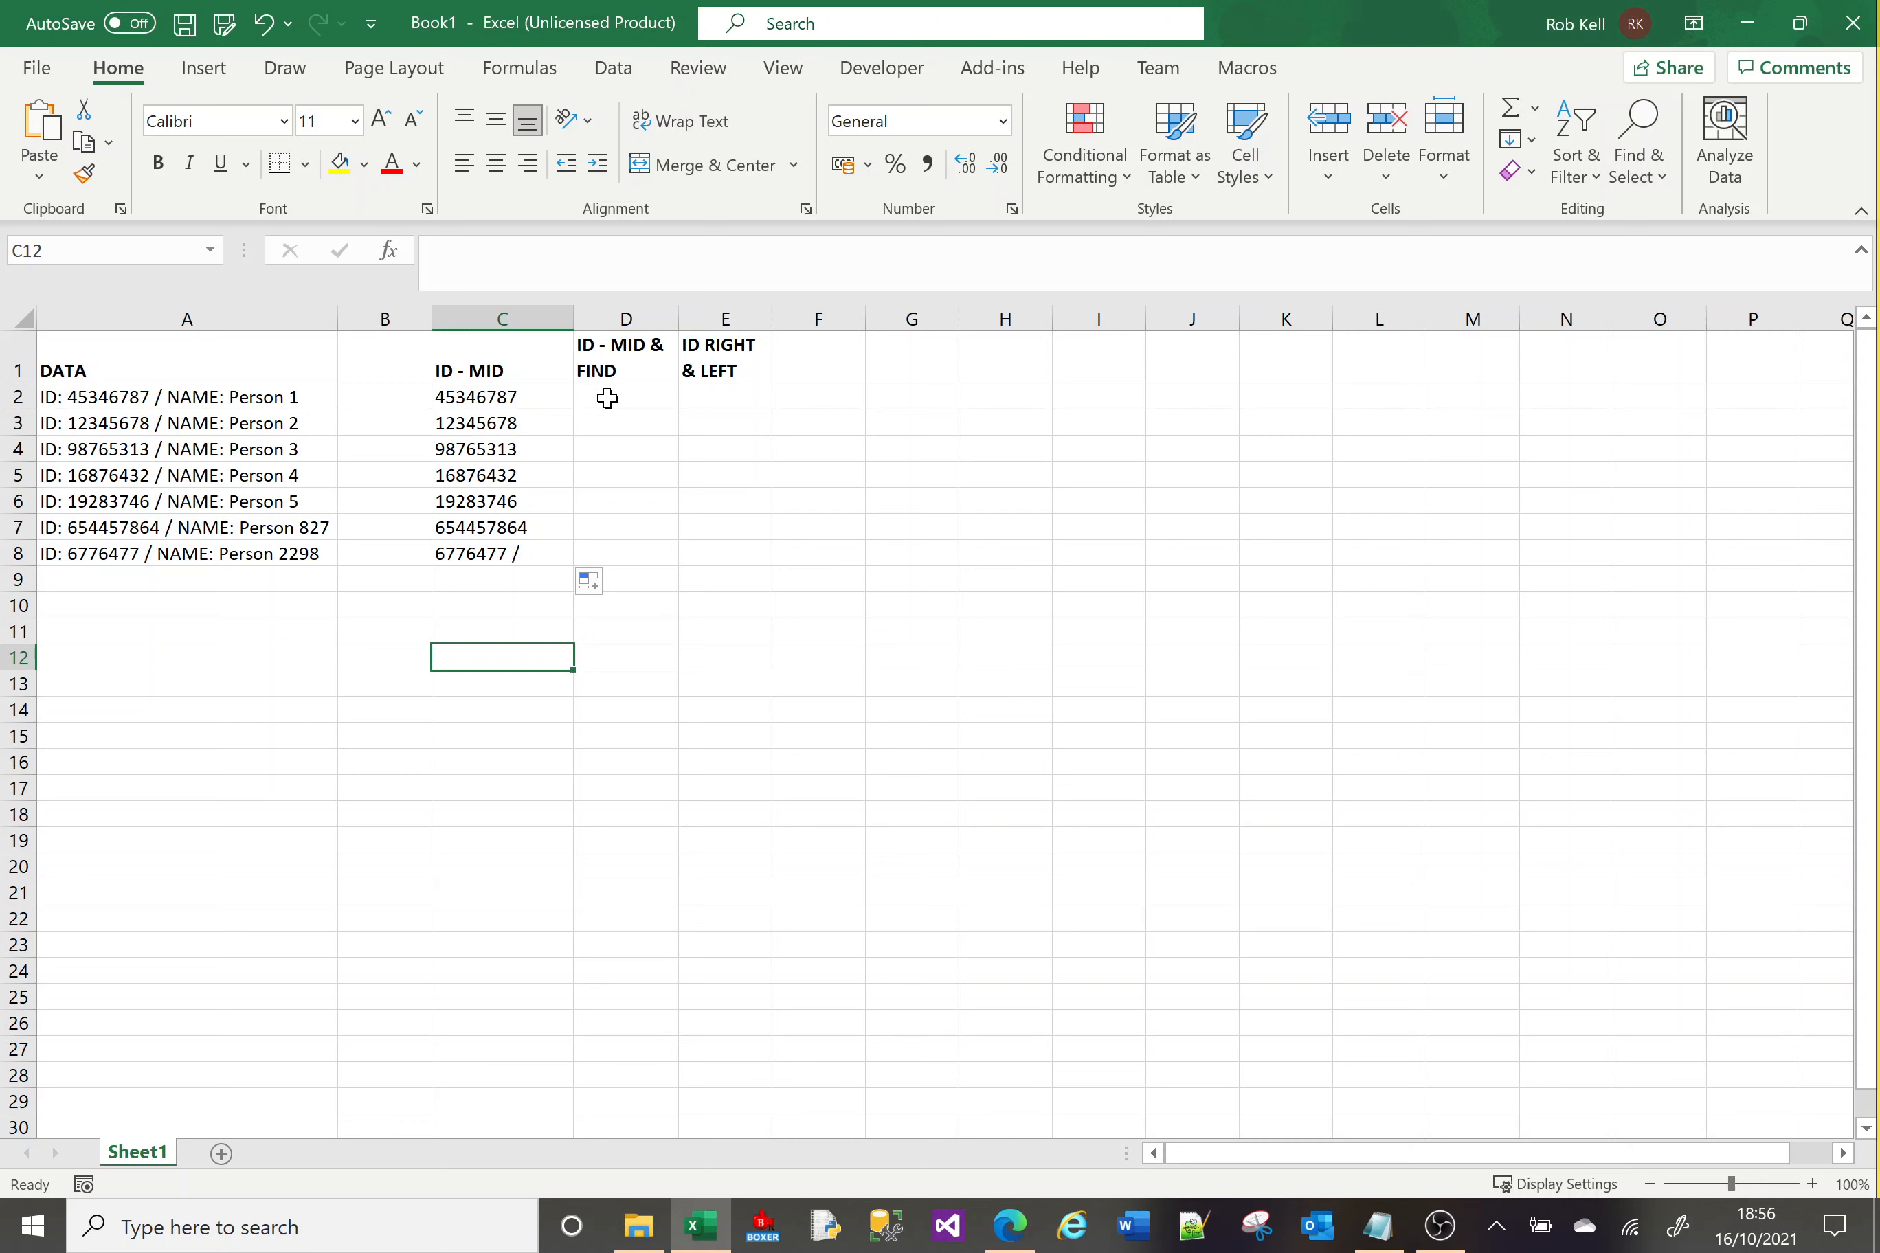
Enter the formula =FIND(" / ",A2) in cell B2 to locate the separator in the data.
click(402, 404)
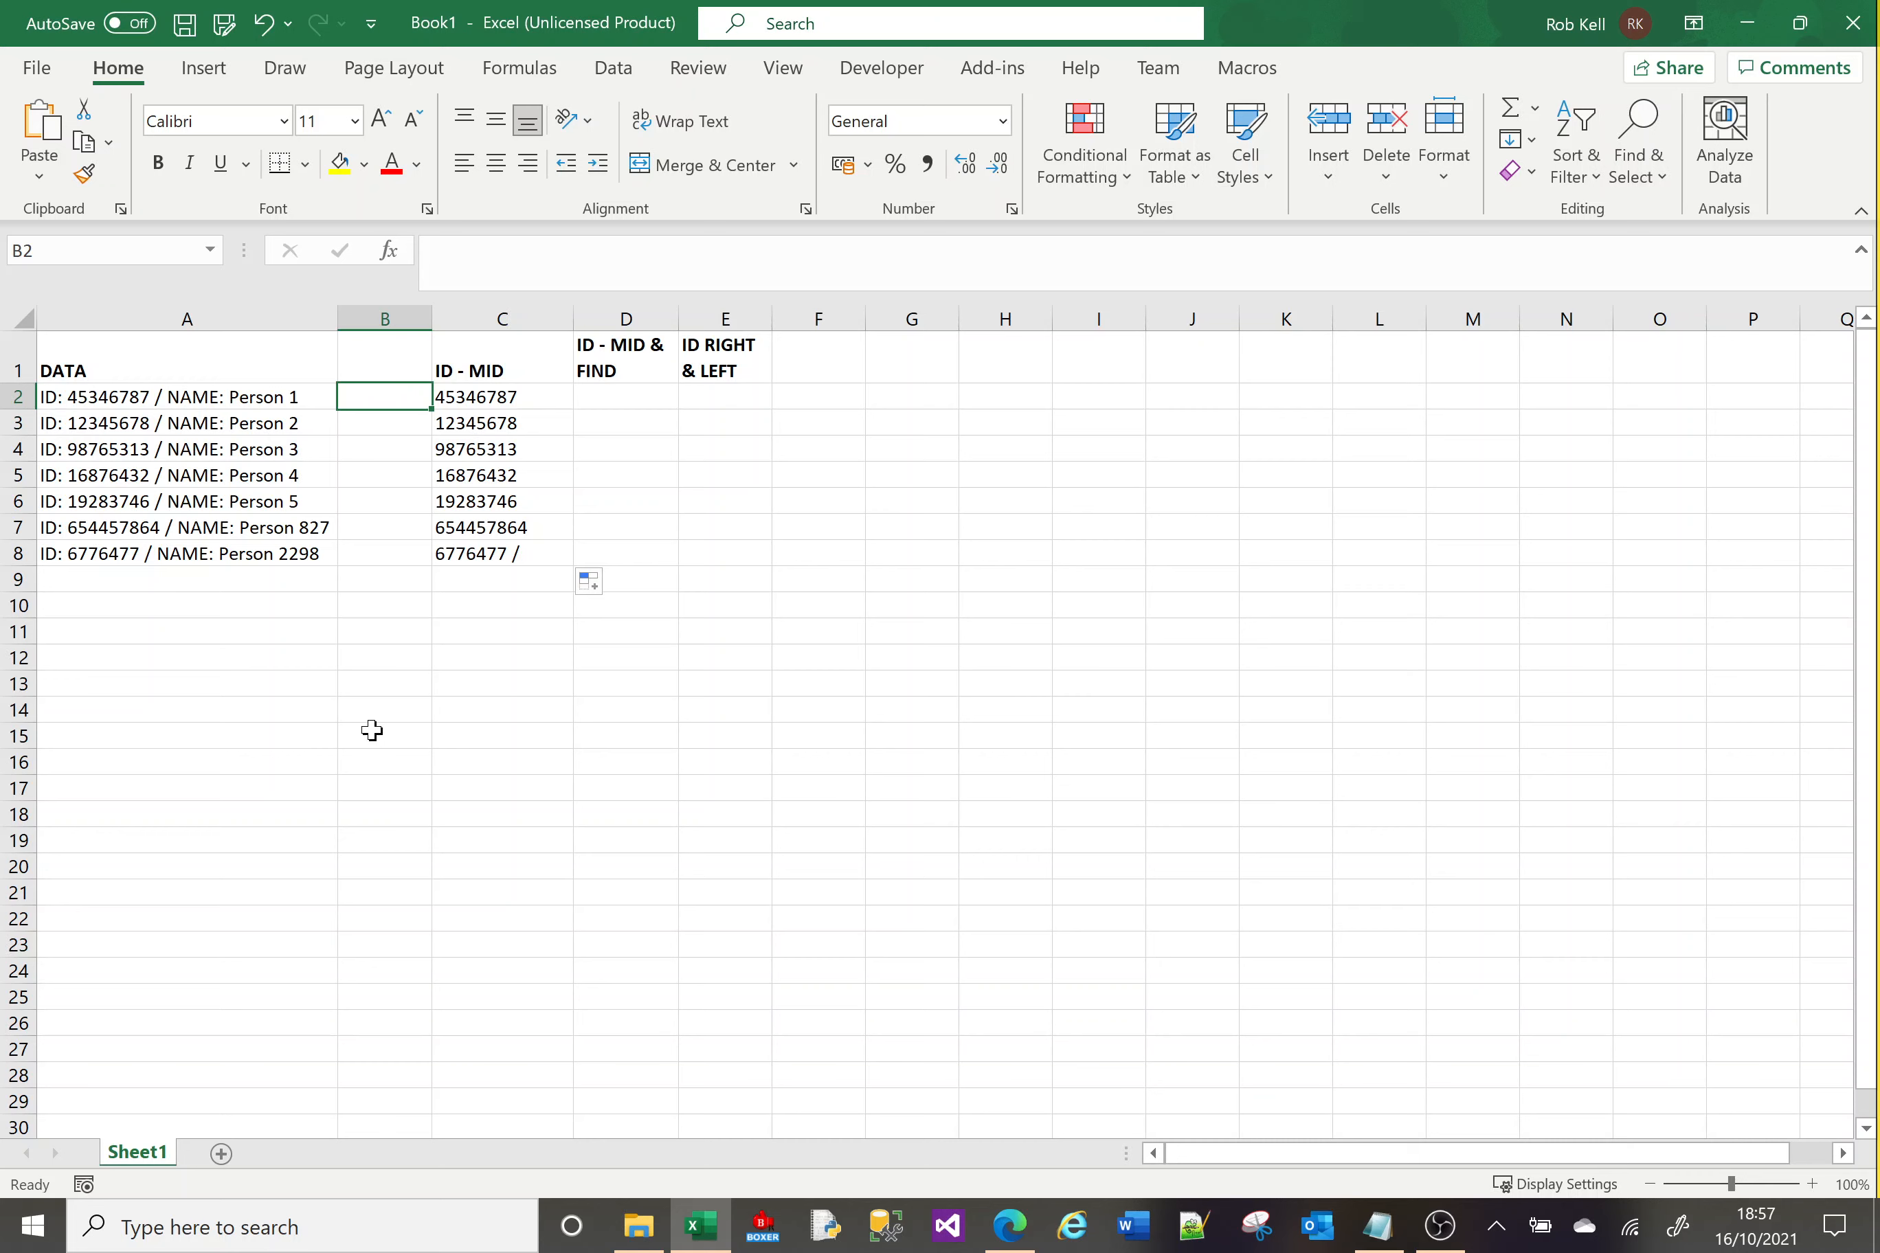
text(=FIND()
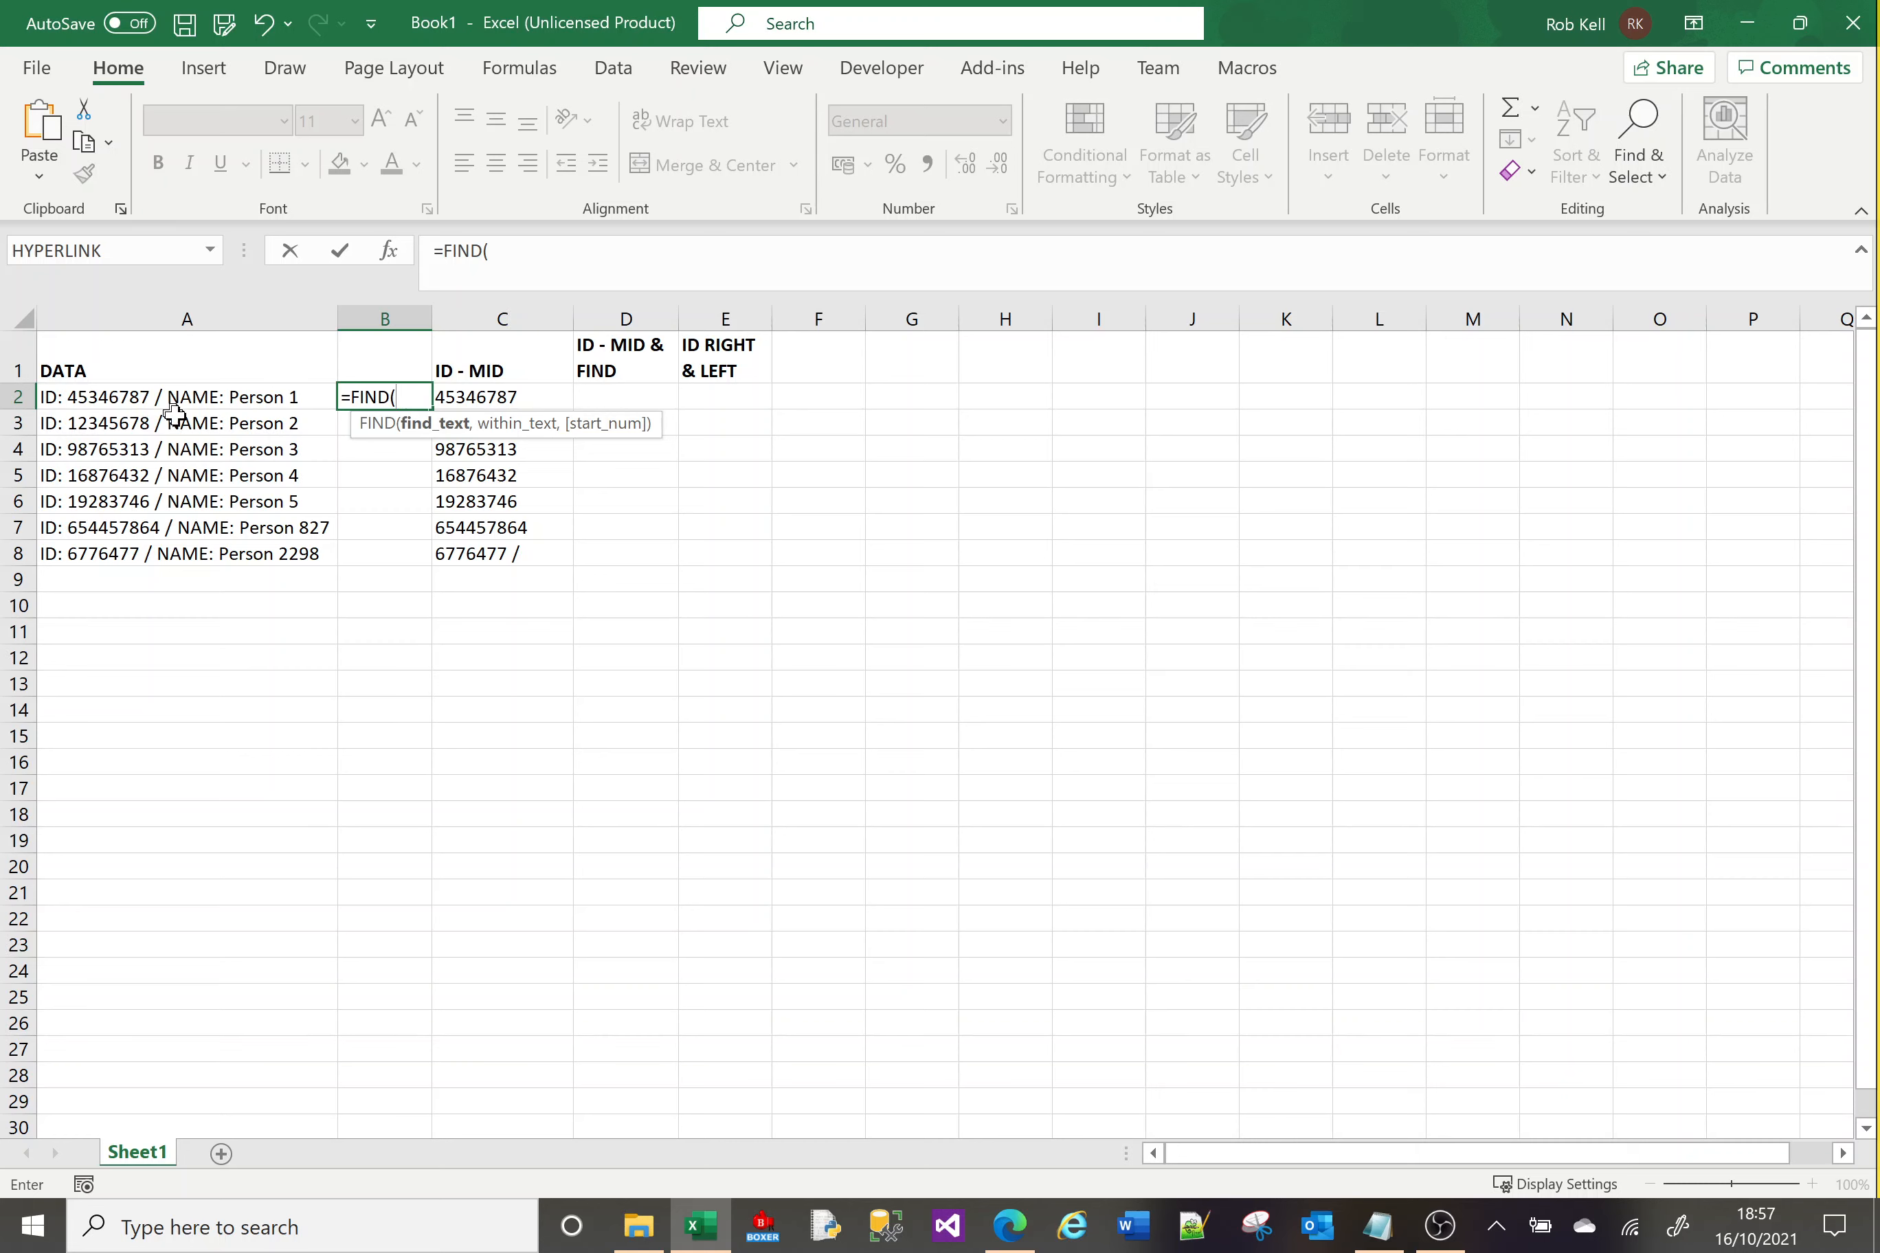
text(" / ",)
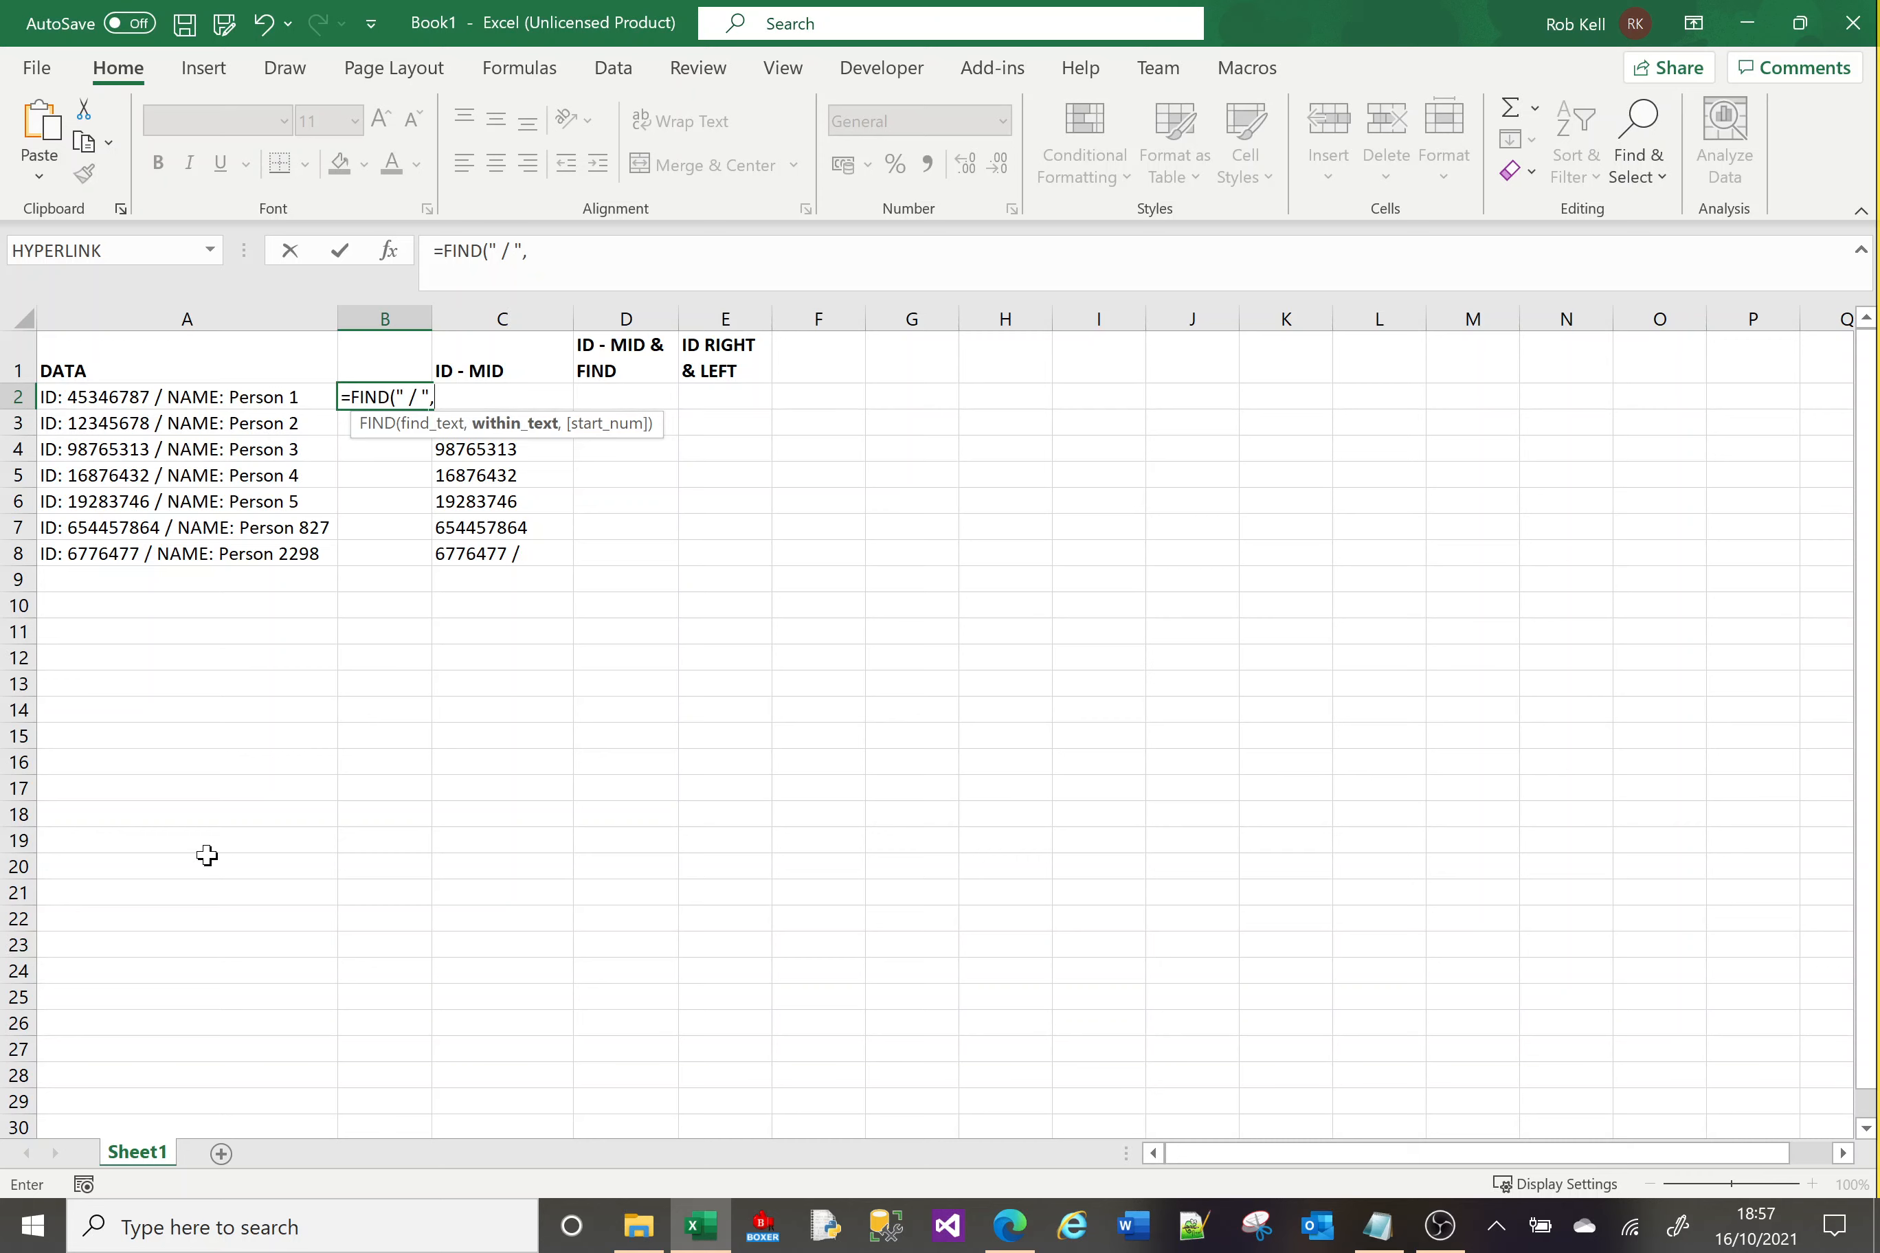
text(A2)
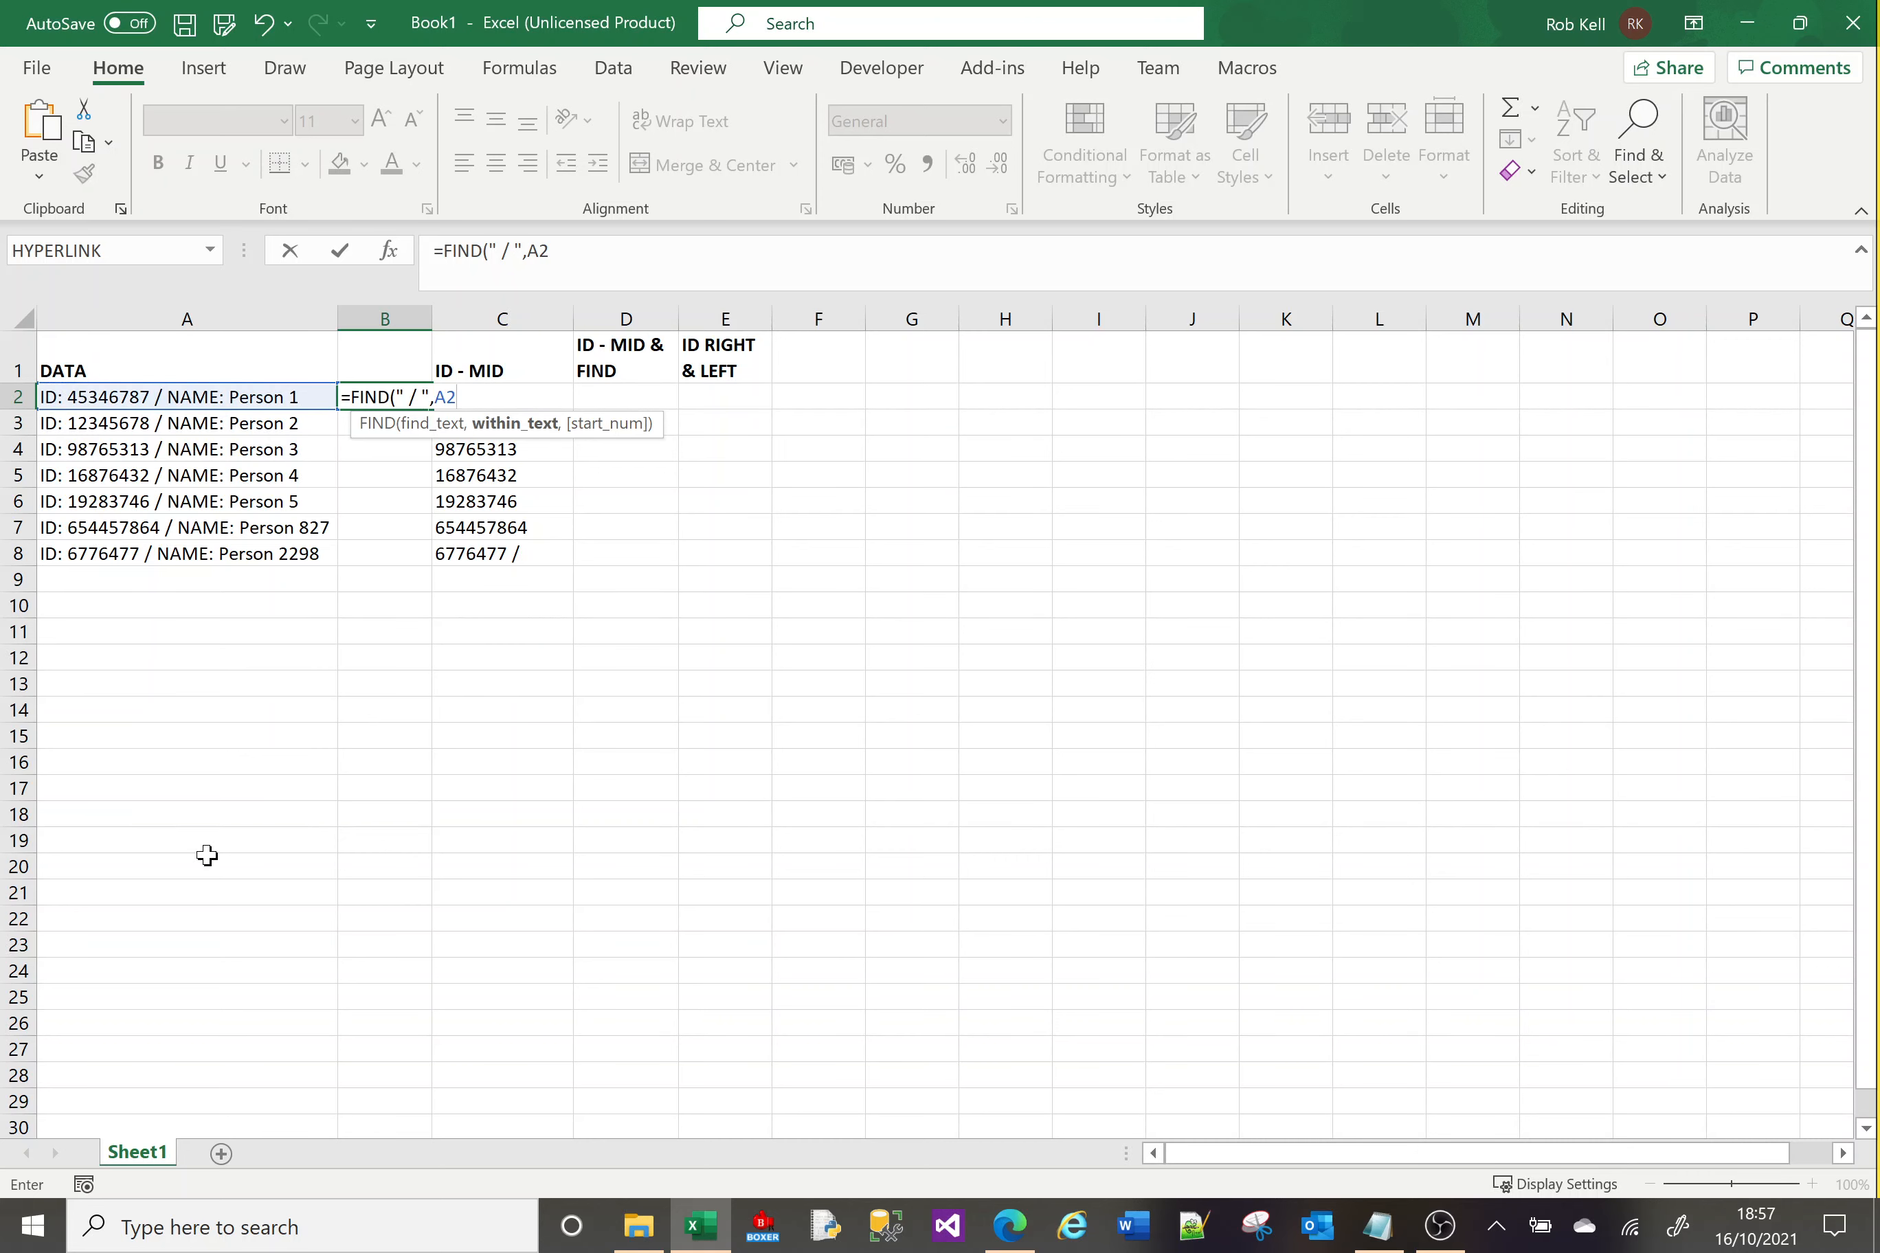
text())
key(Return)
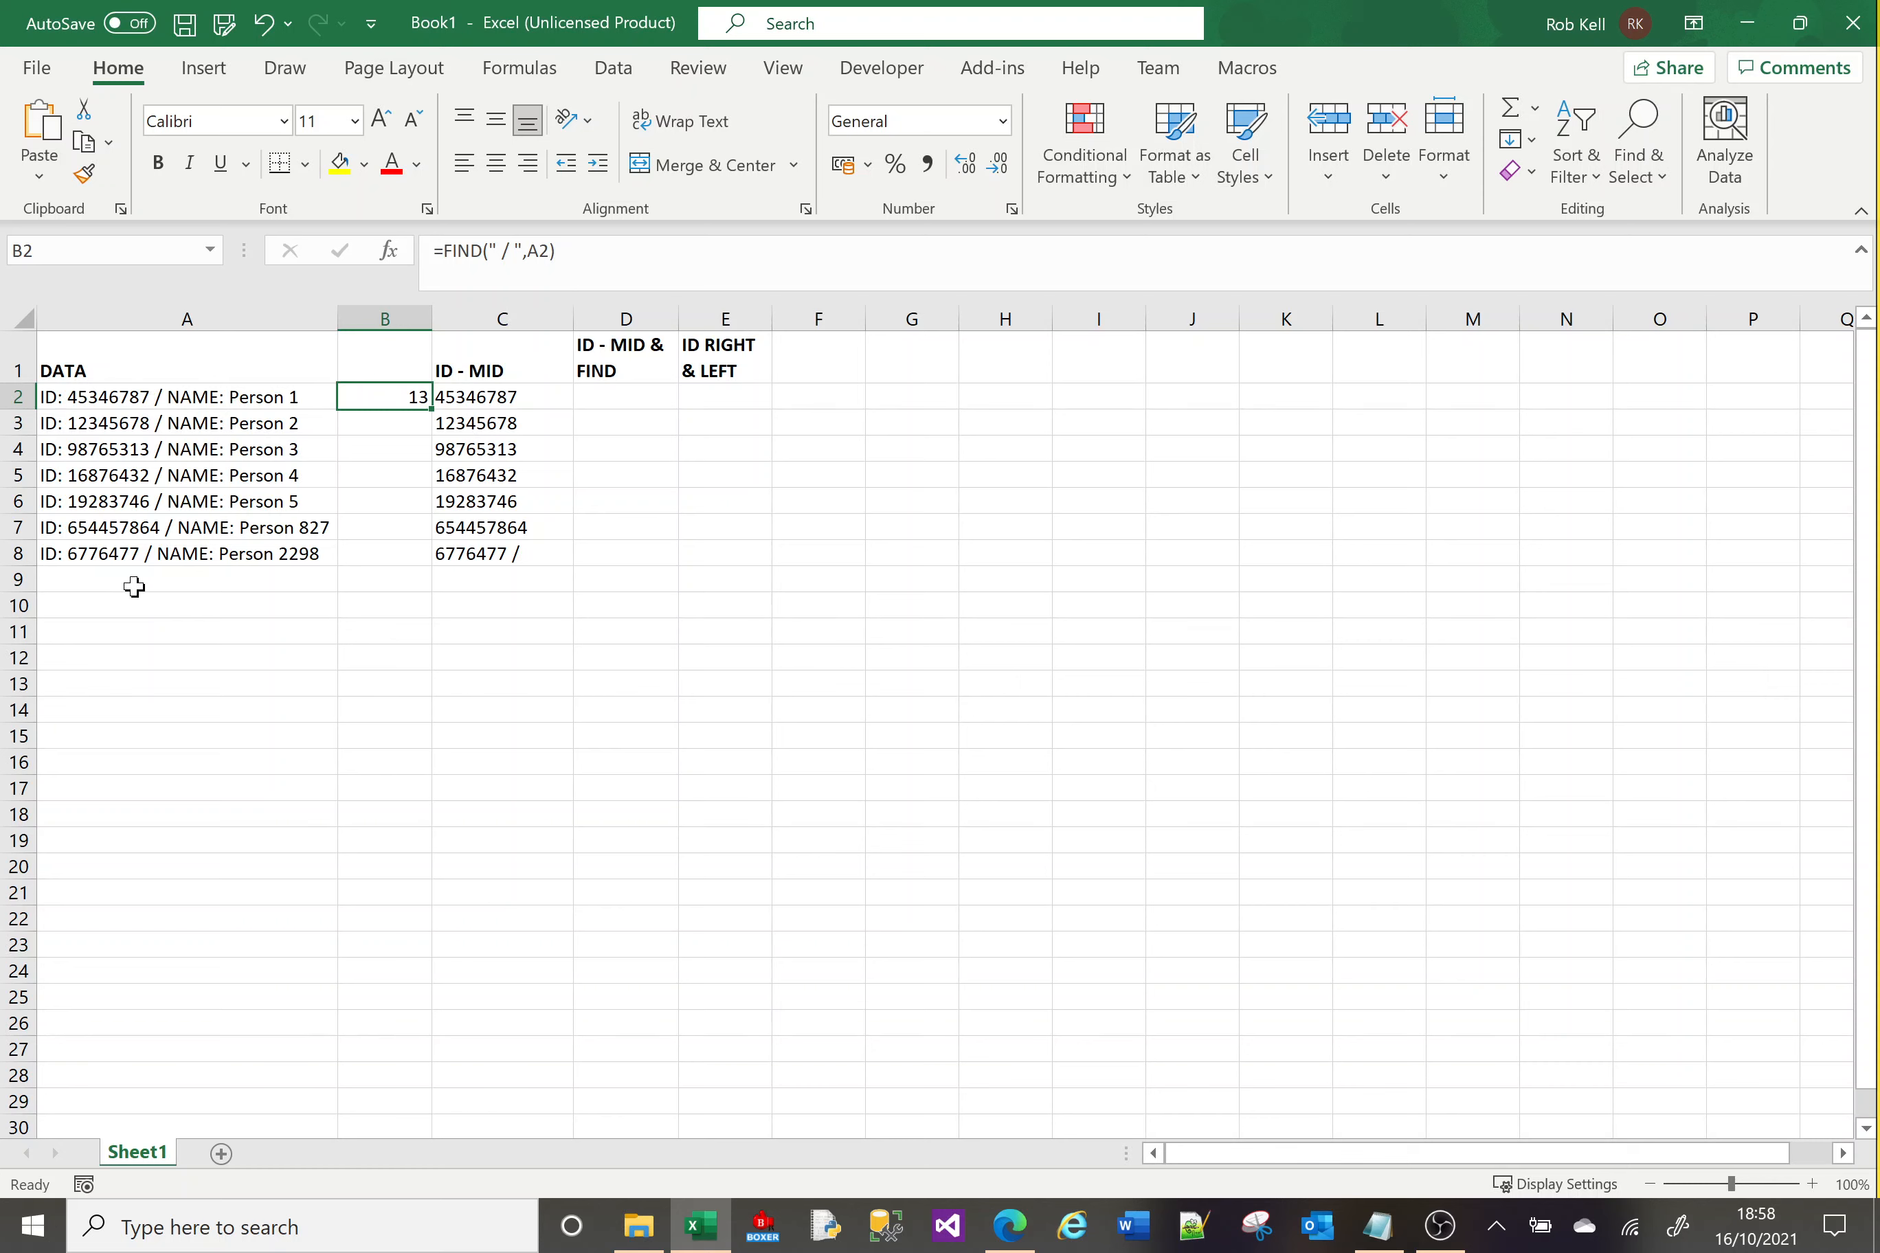
Begin a MID formula in D2 with A2 as the text and FIND("ID: ",A2)+4 as the start position.
click(597, 403)
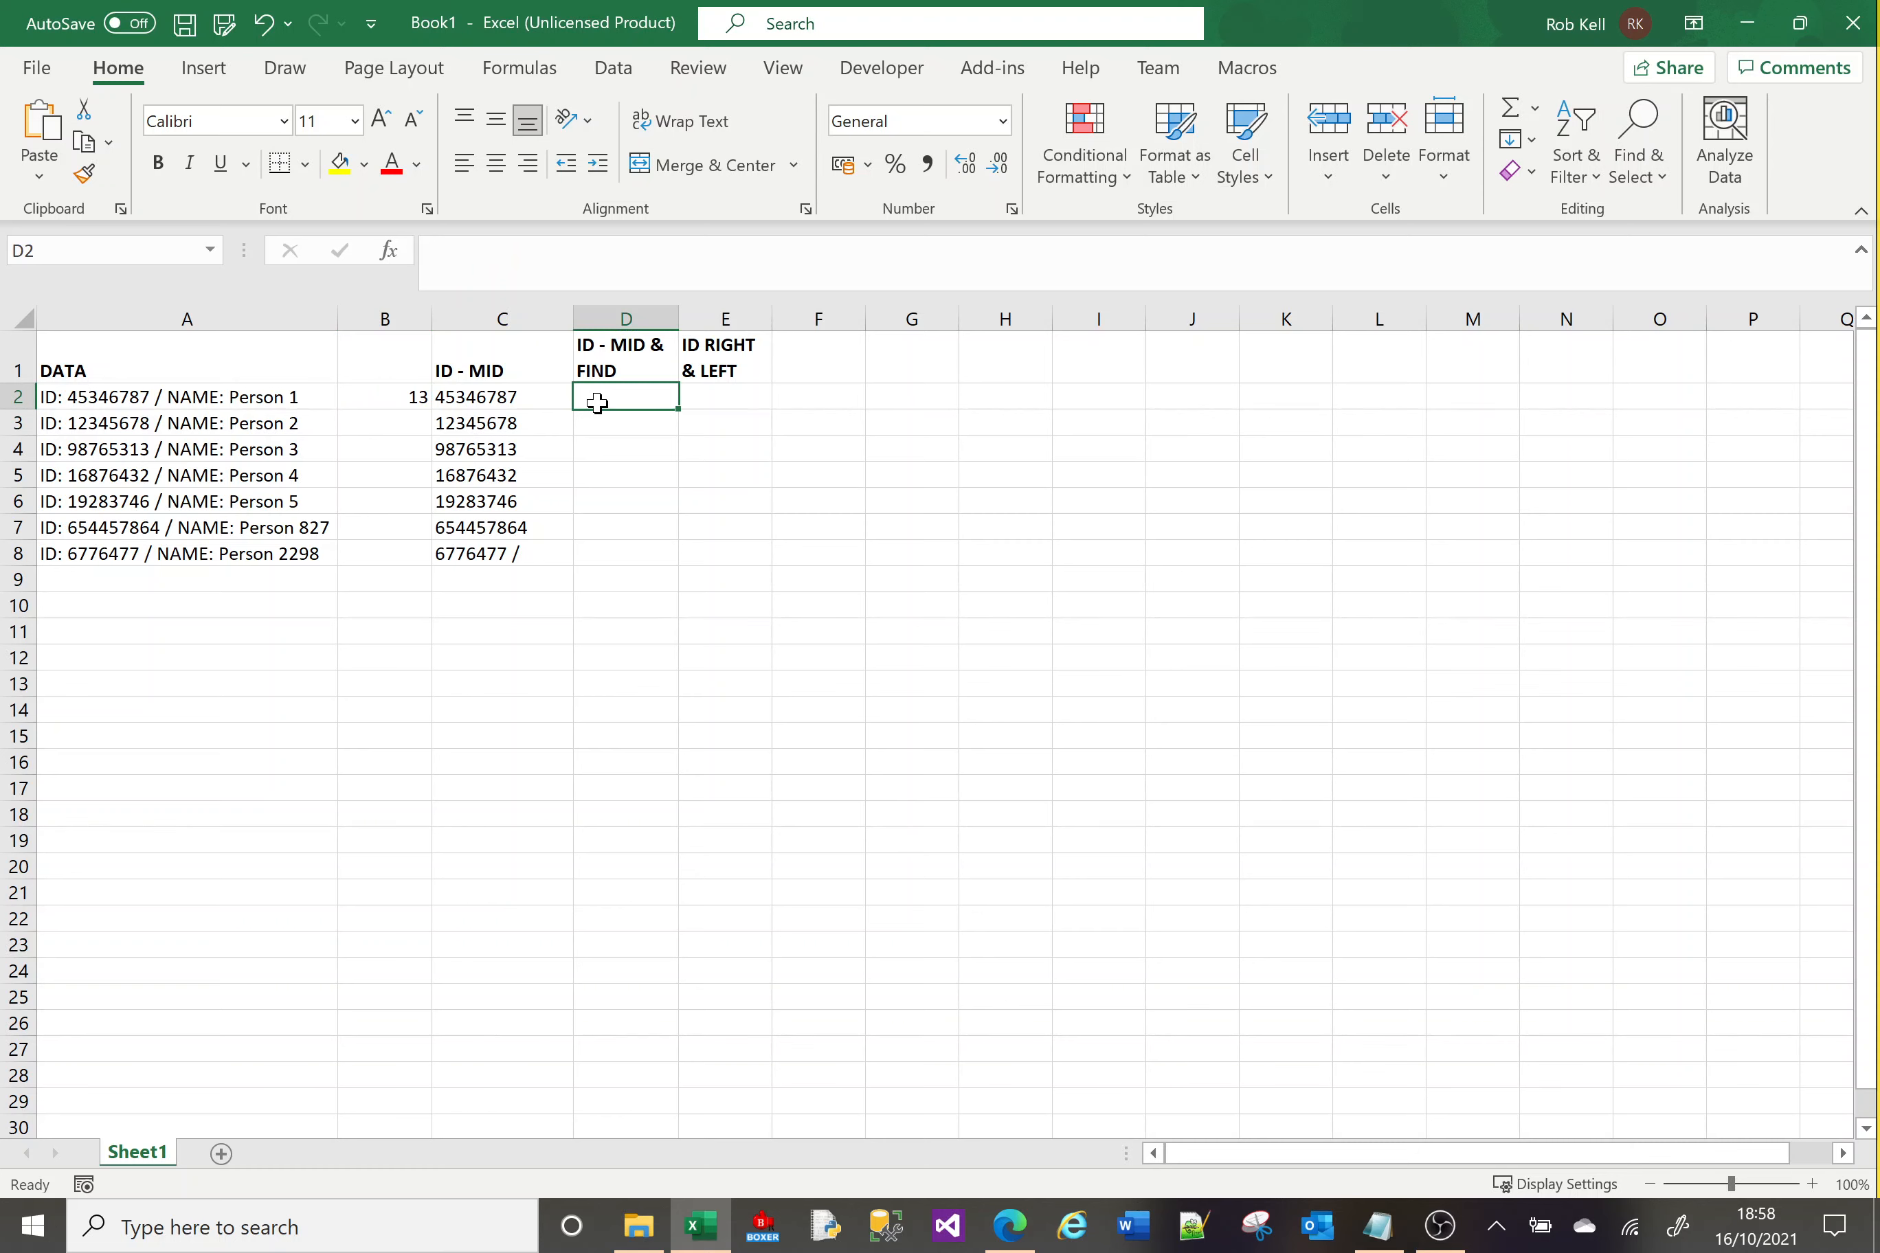
text(=MID)
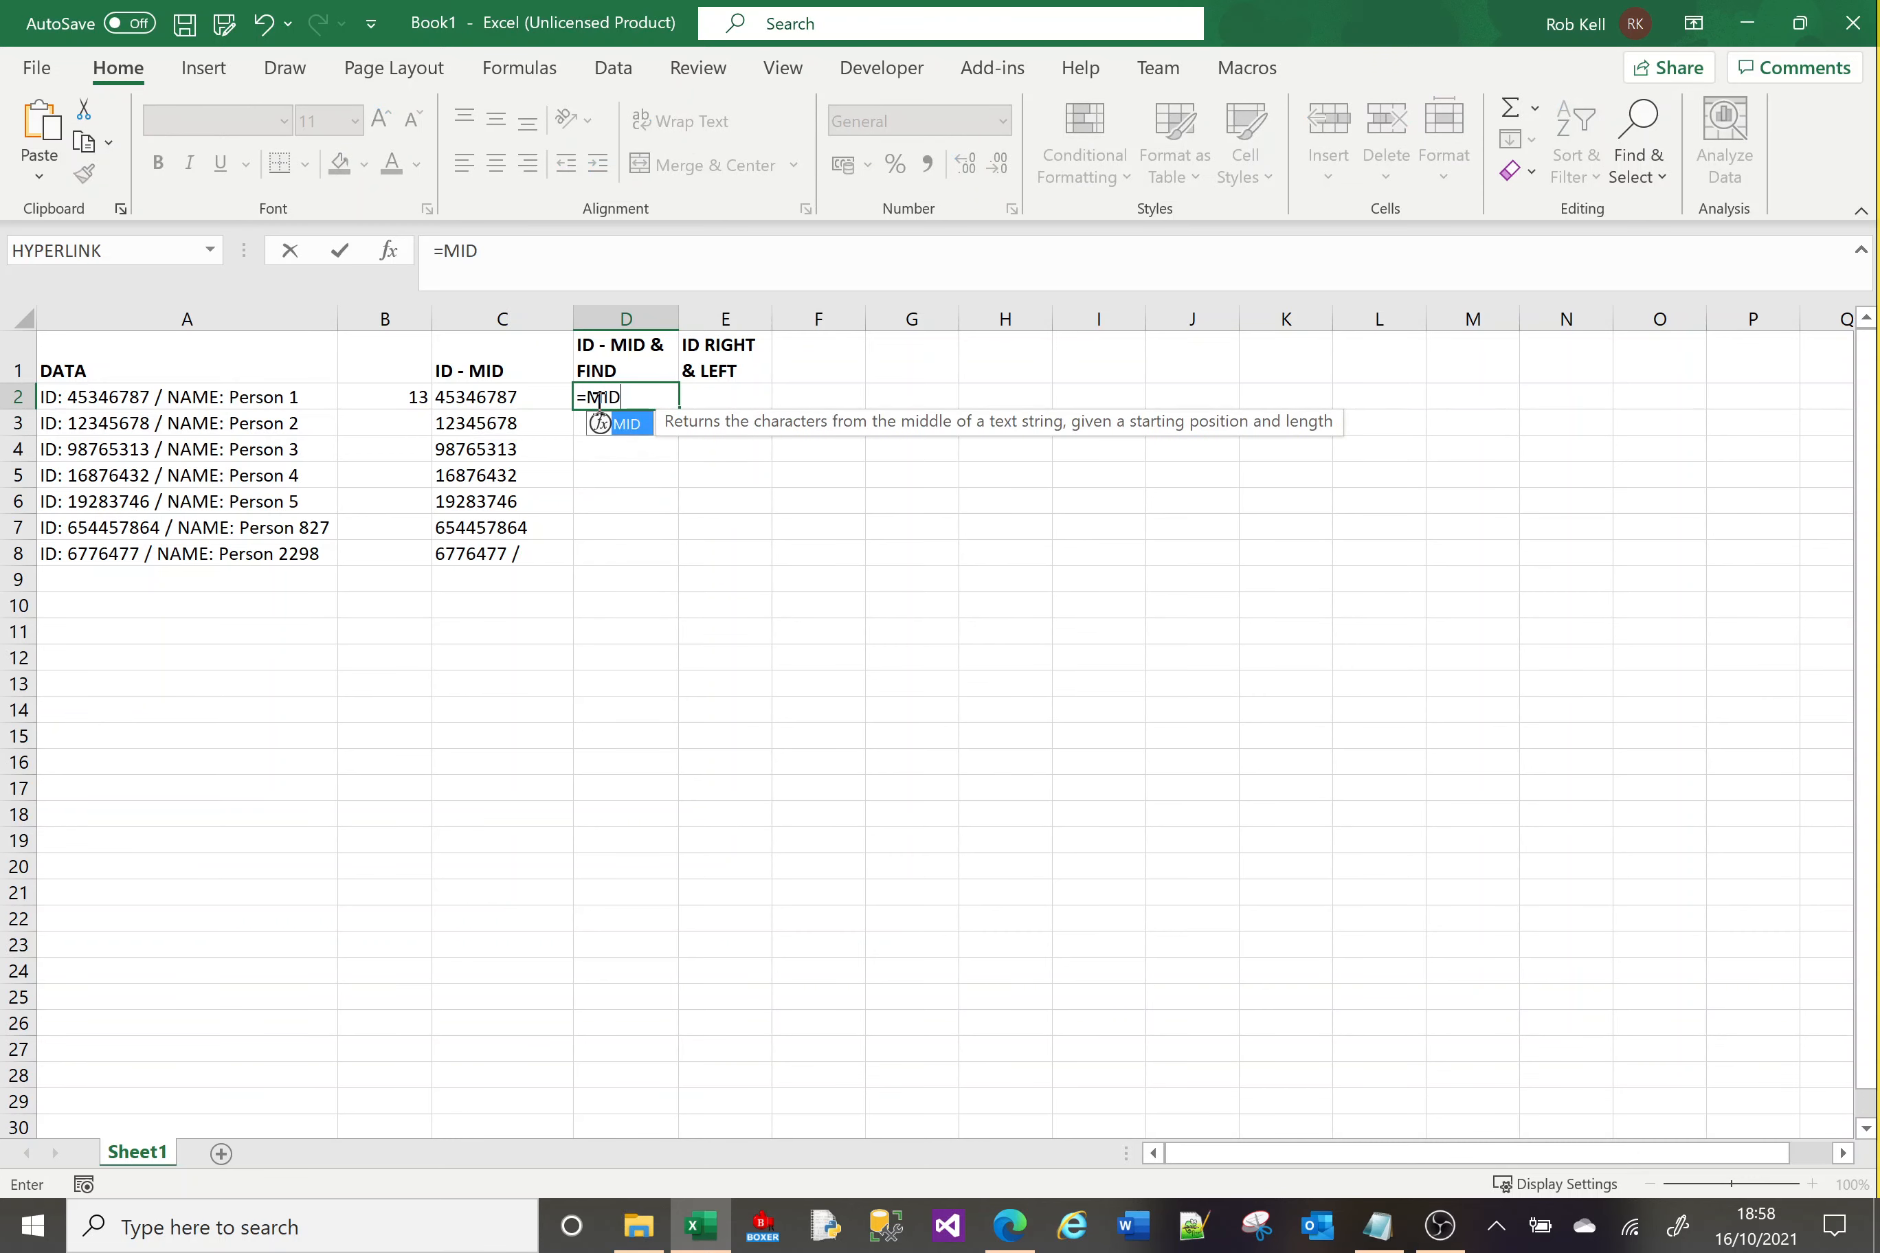
text(()
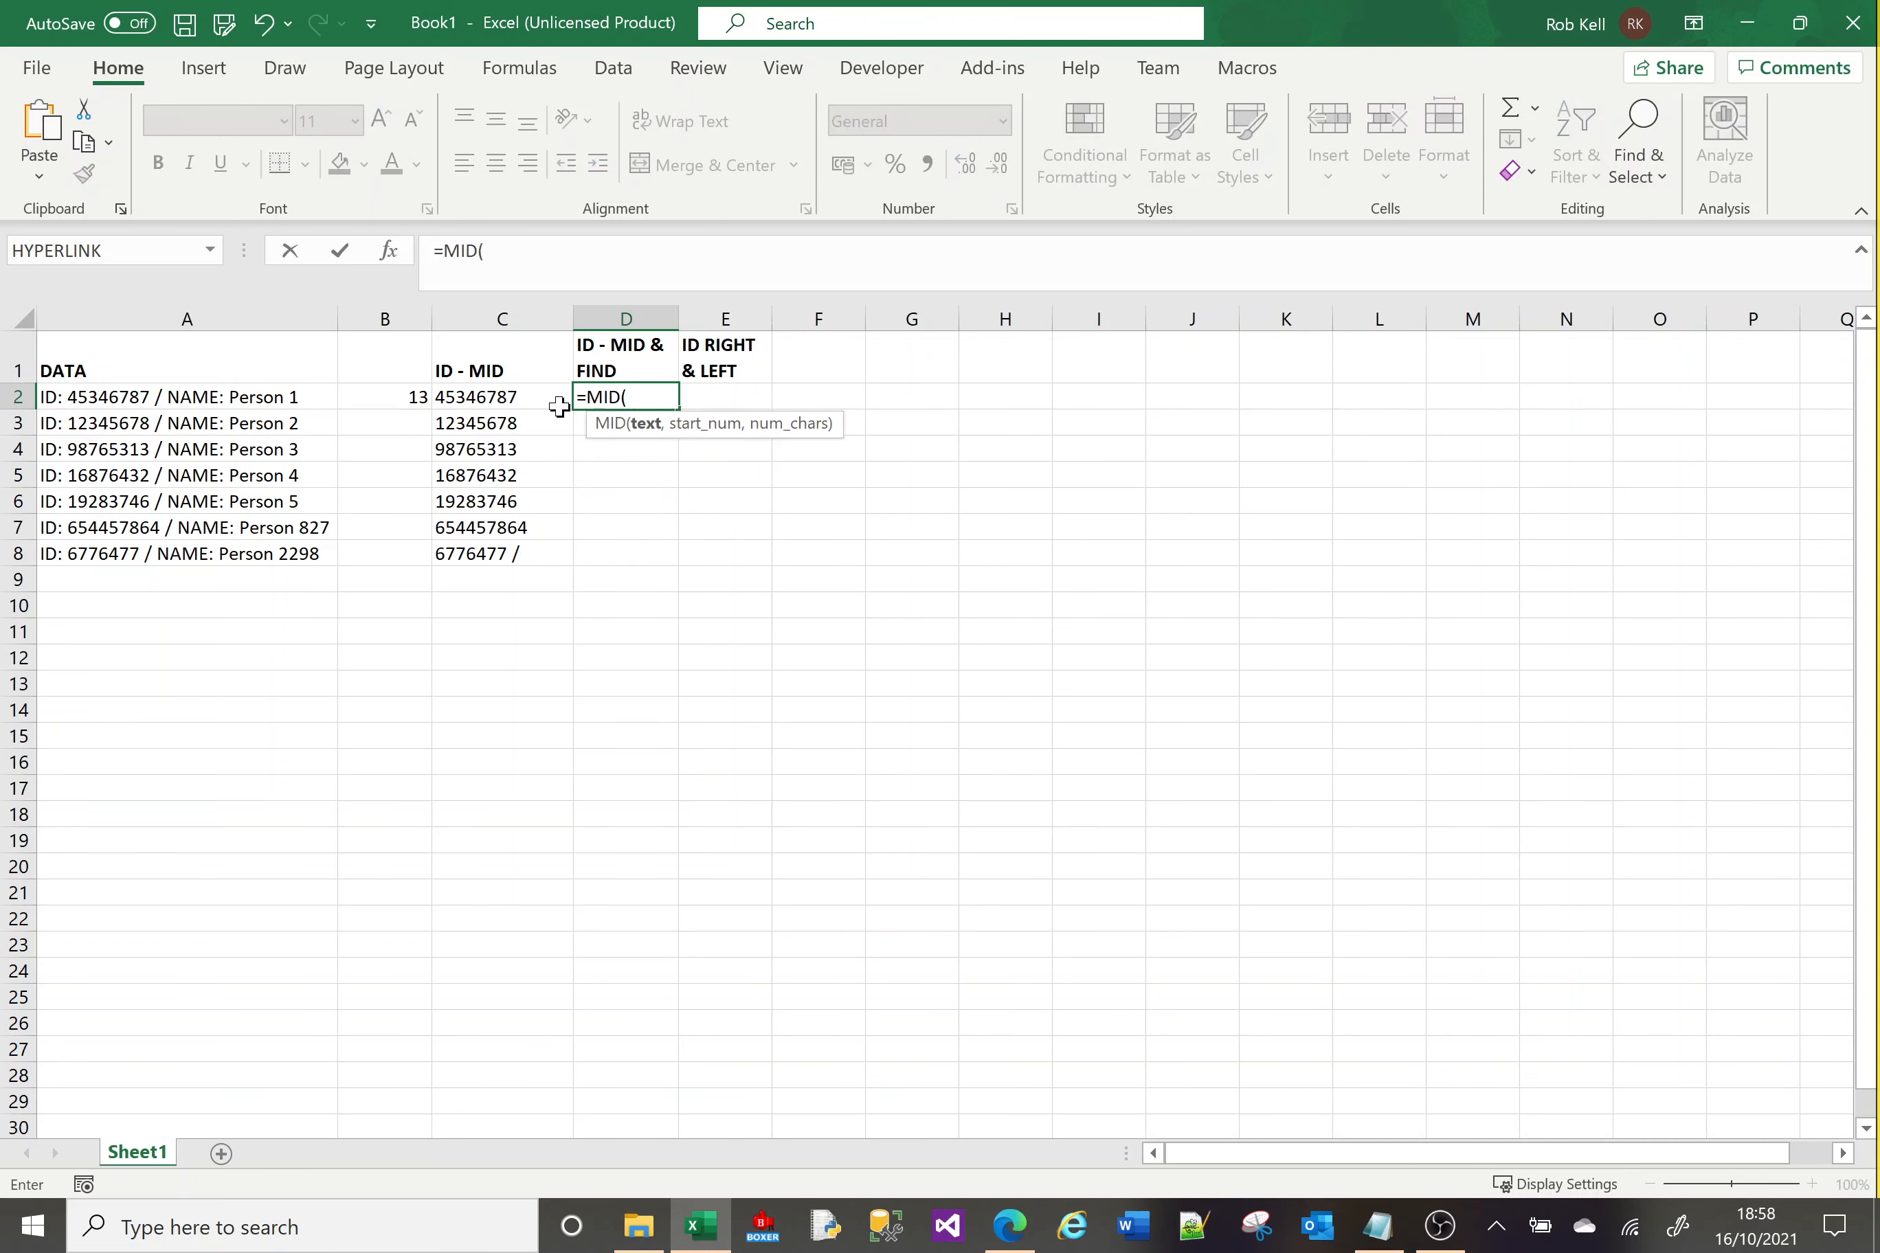
click(213, 397)
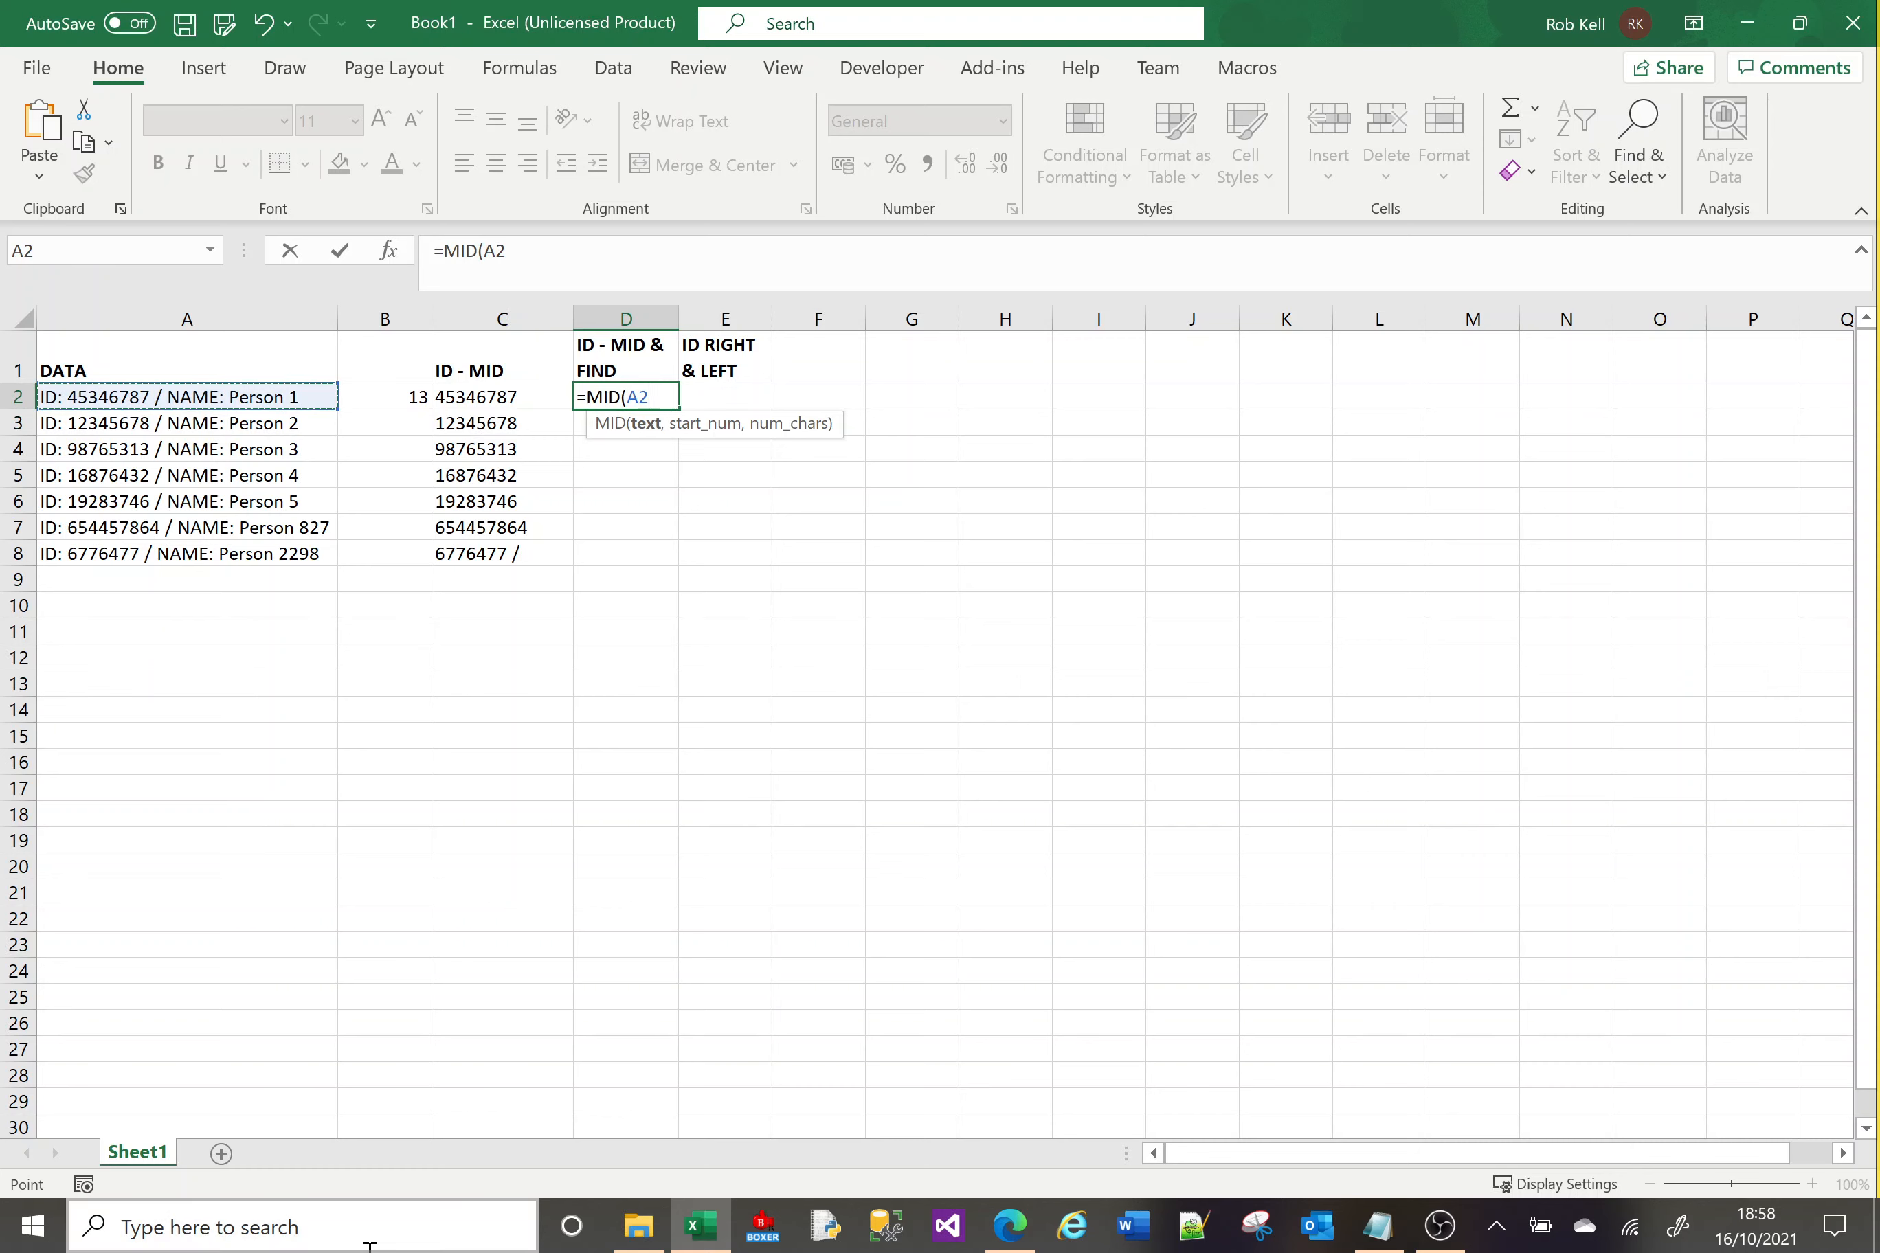
text(,)
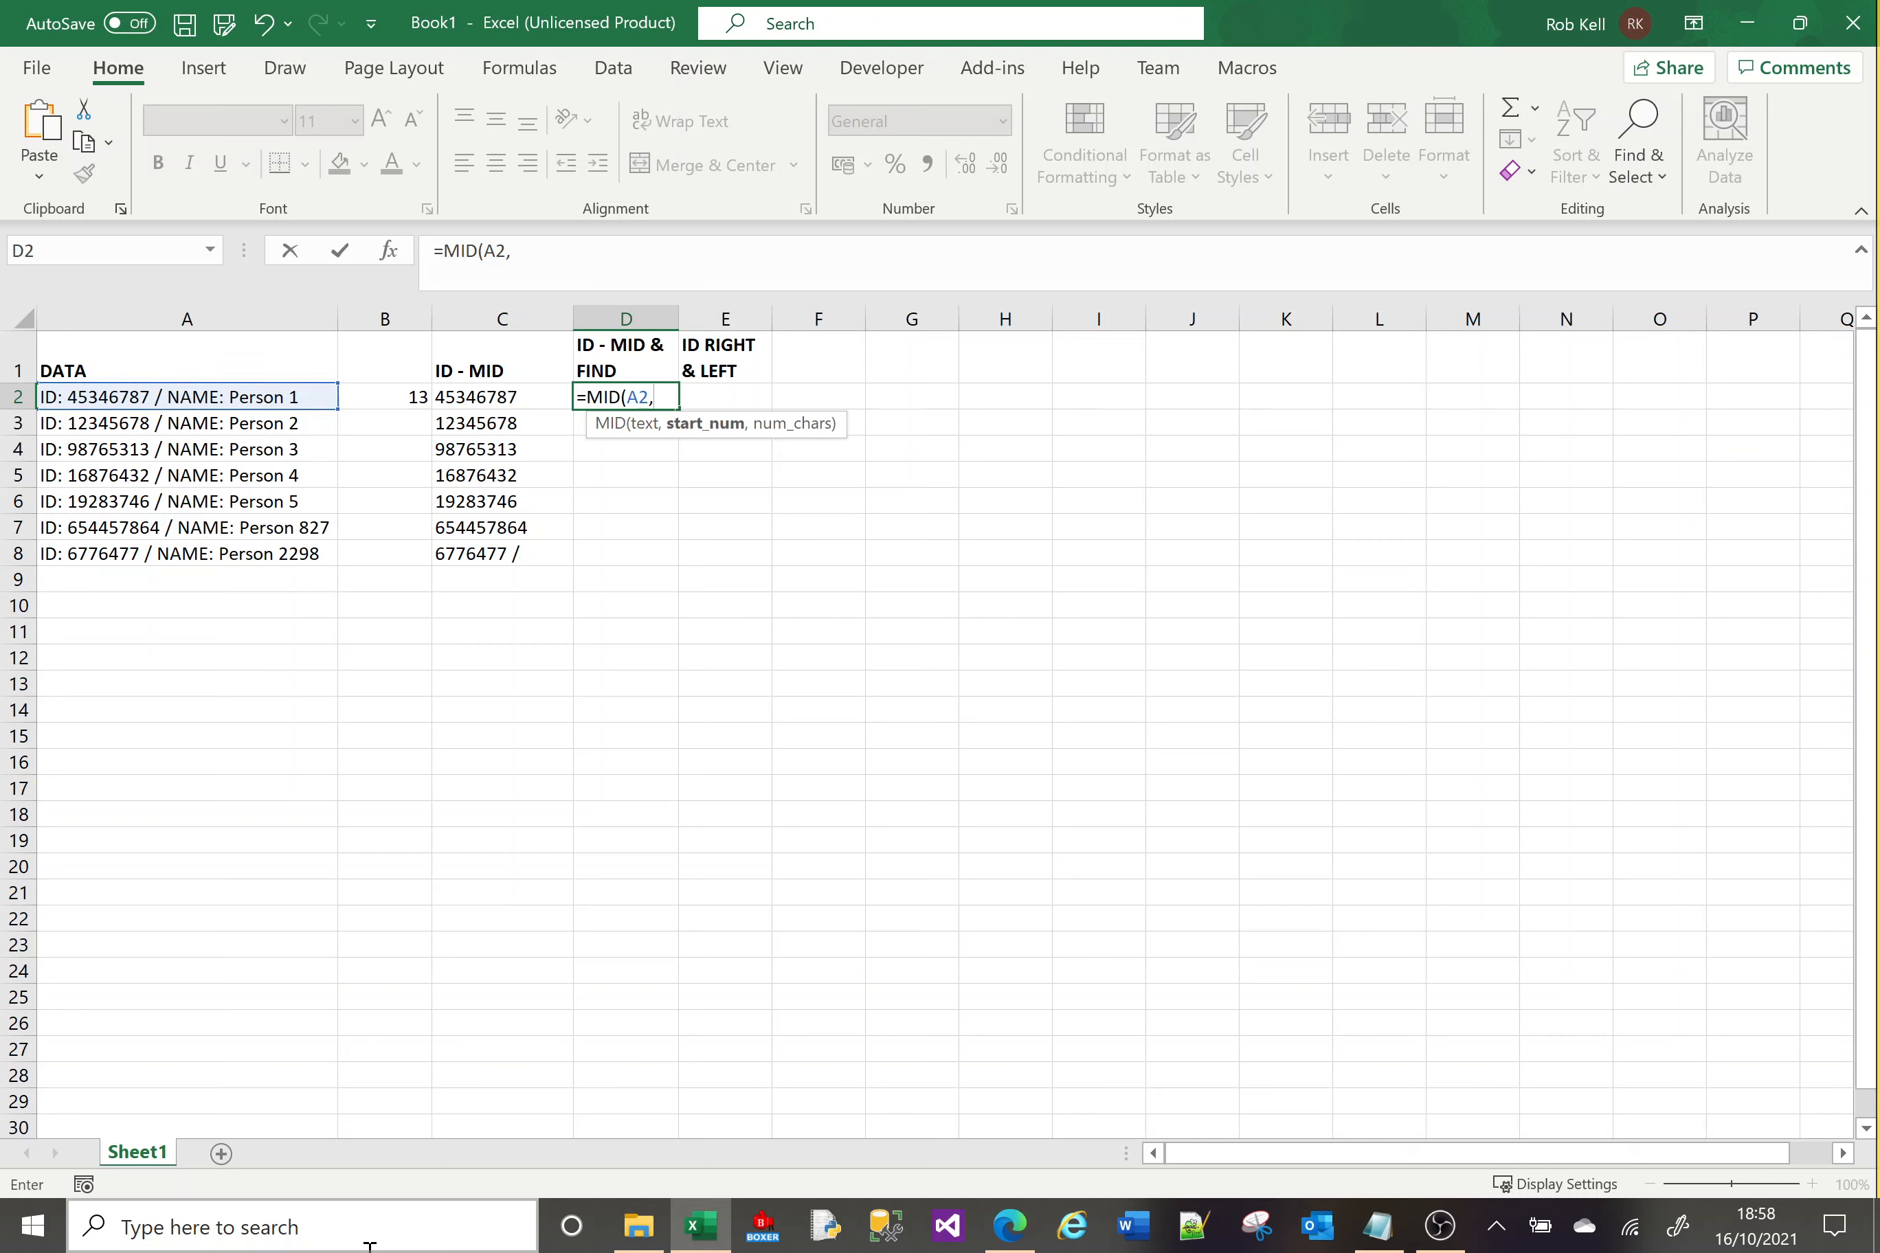
text(FIND()
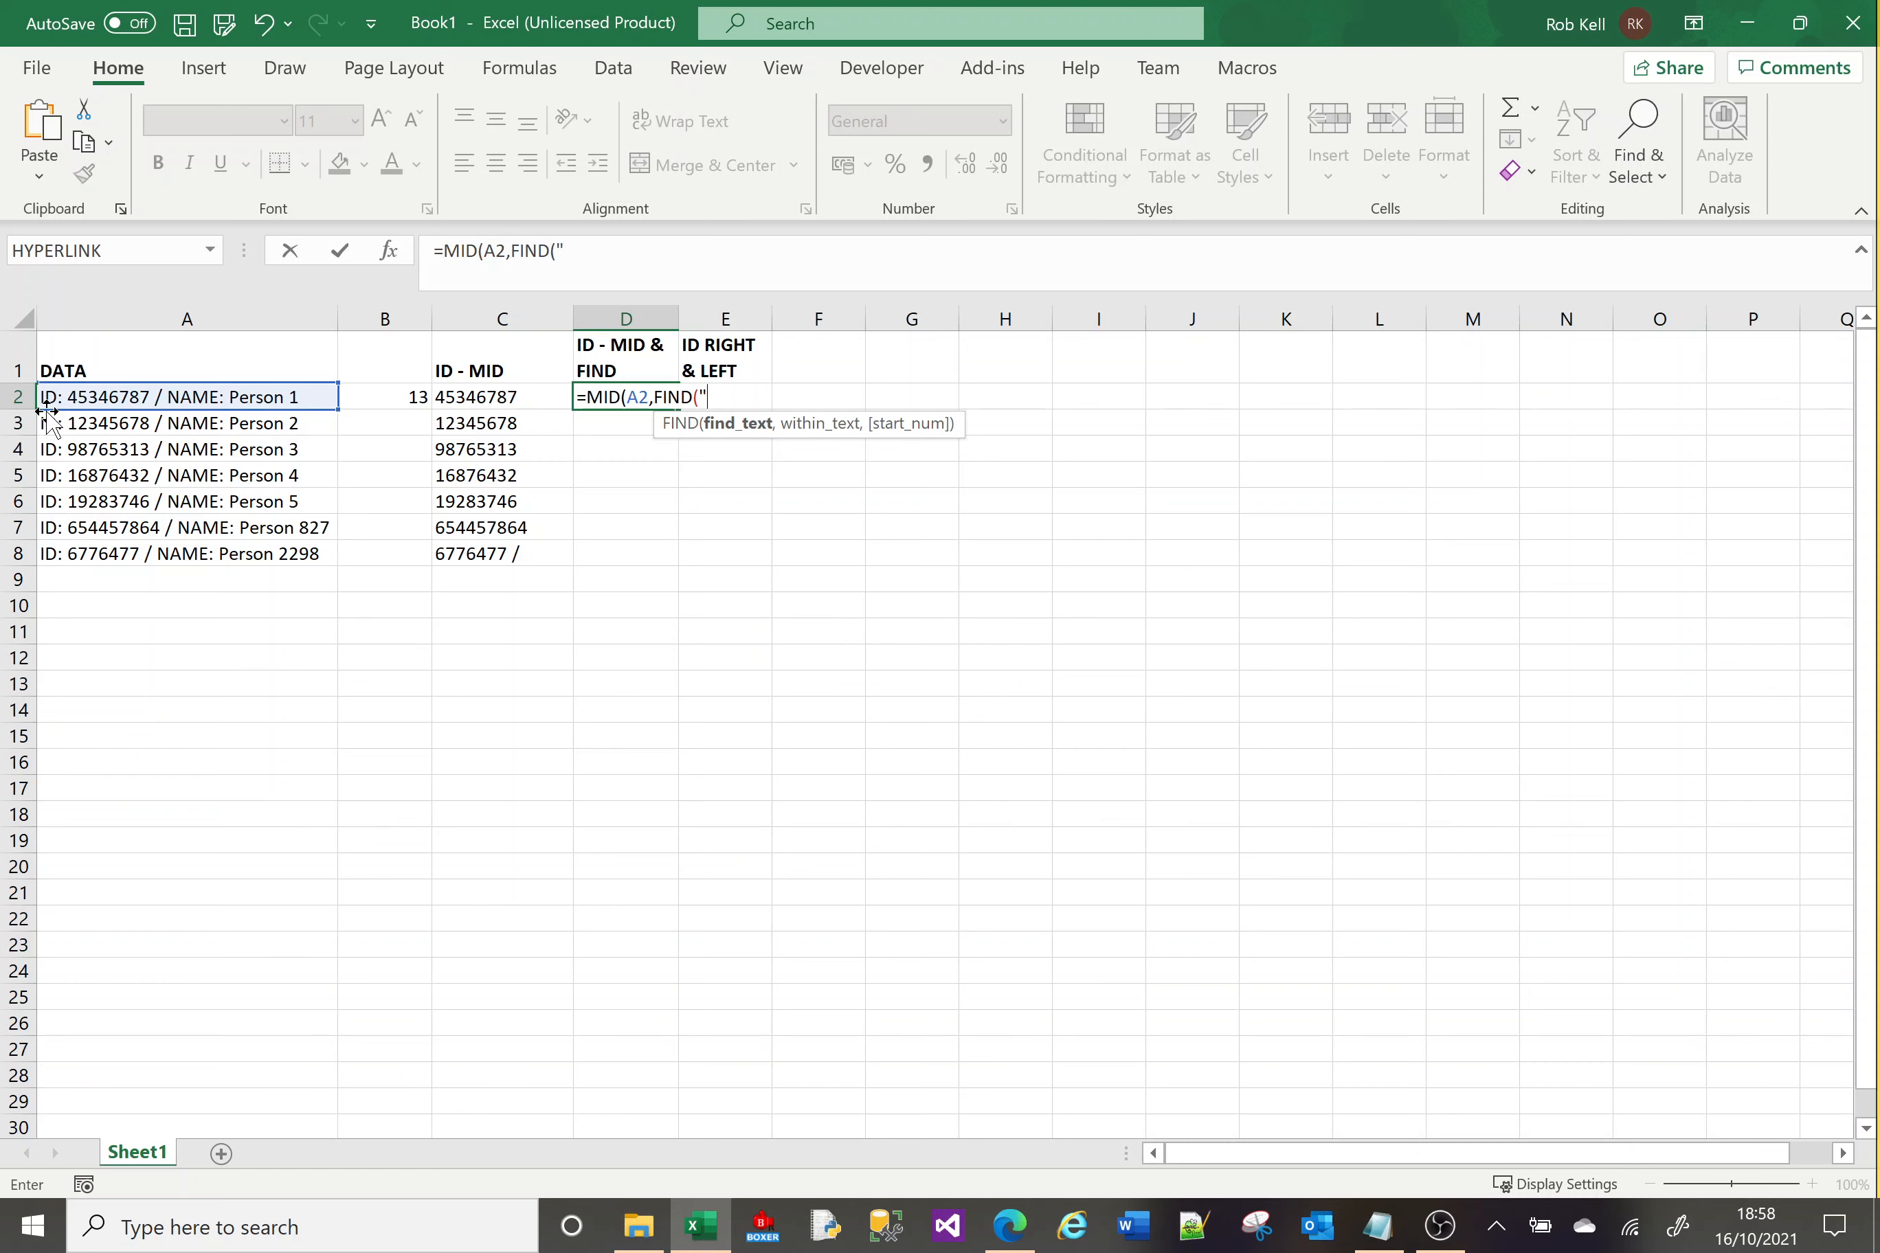
text(ID: ",)
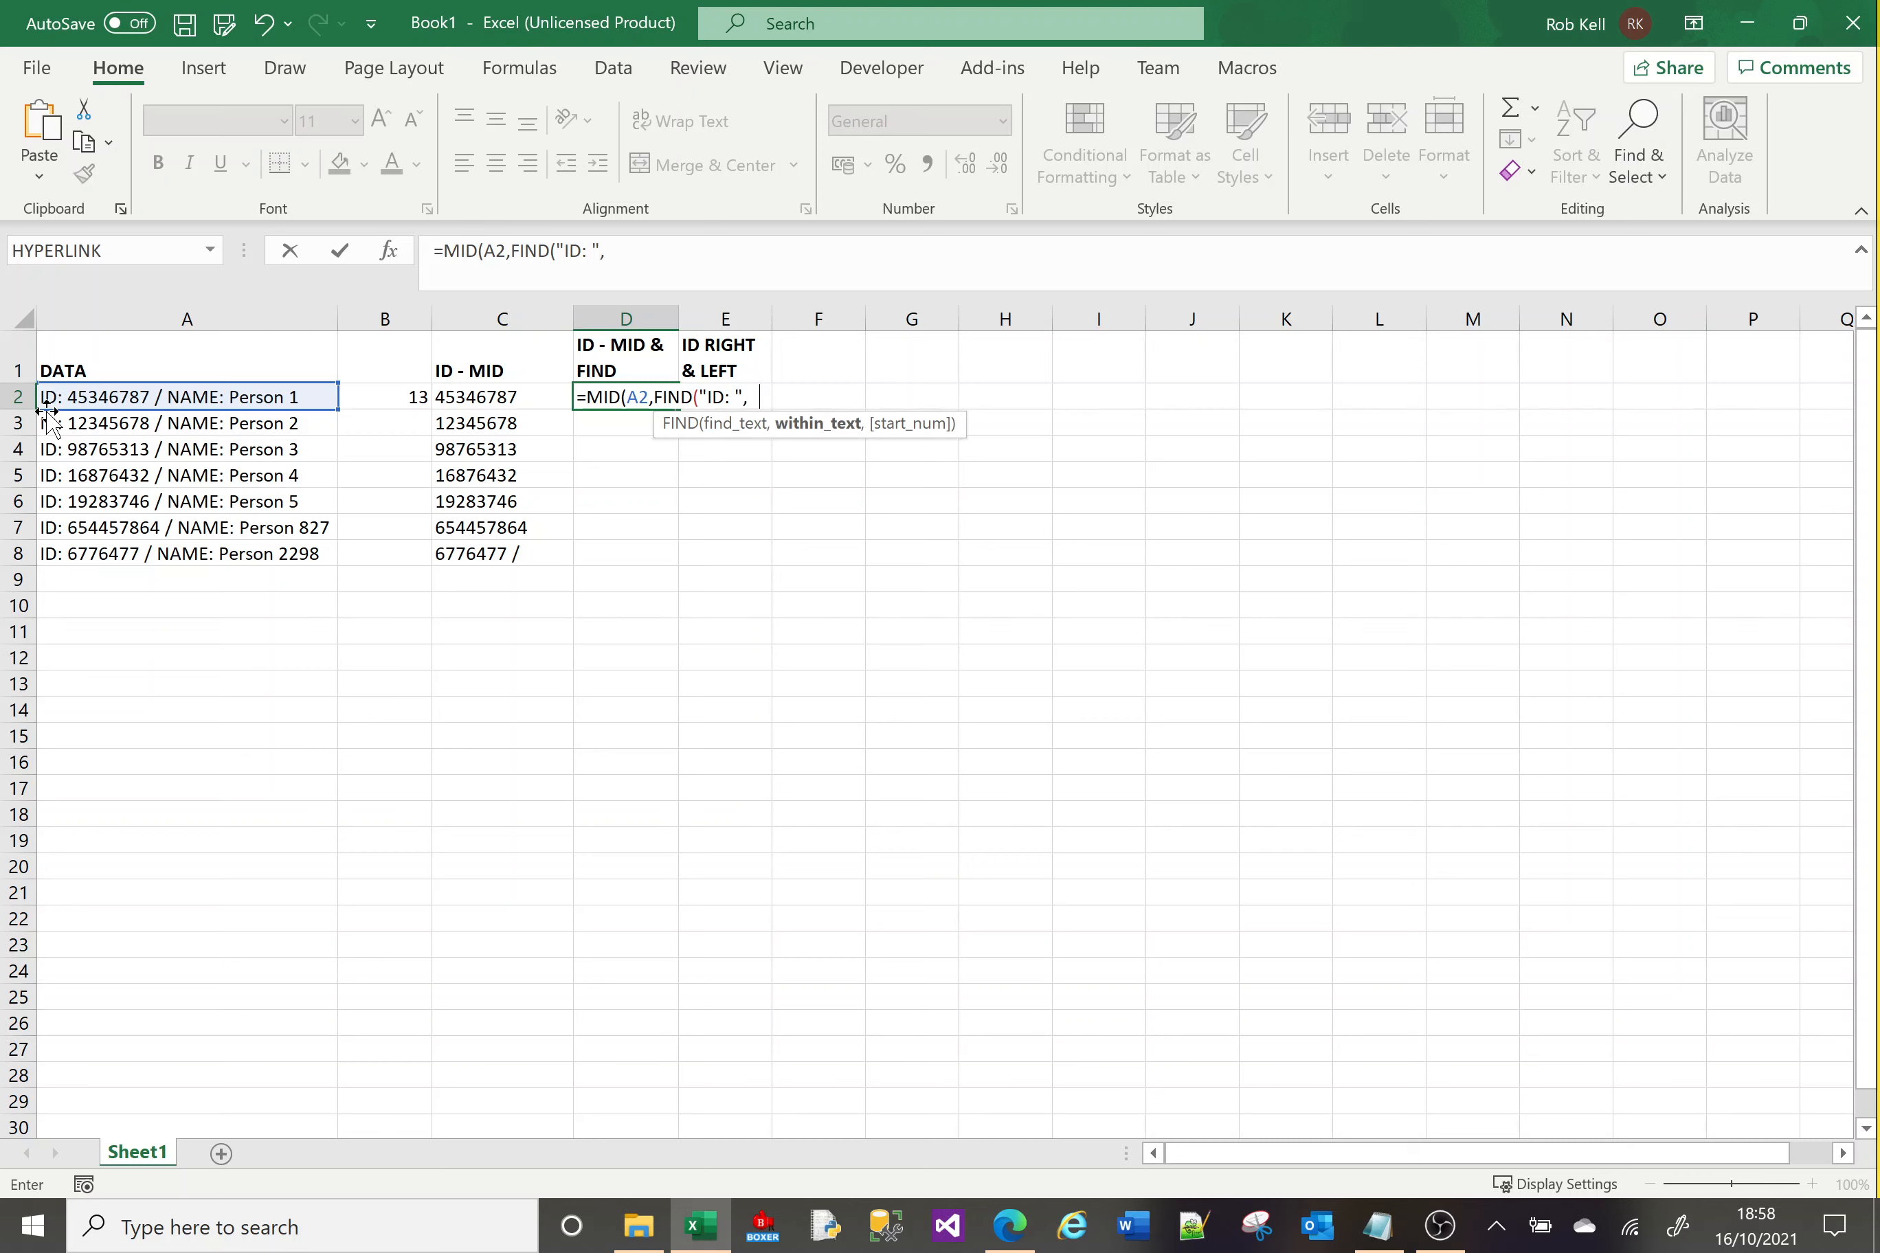
click(46, 408)
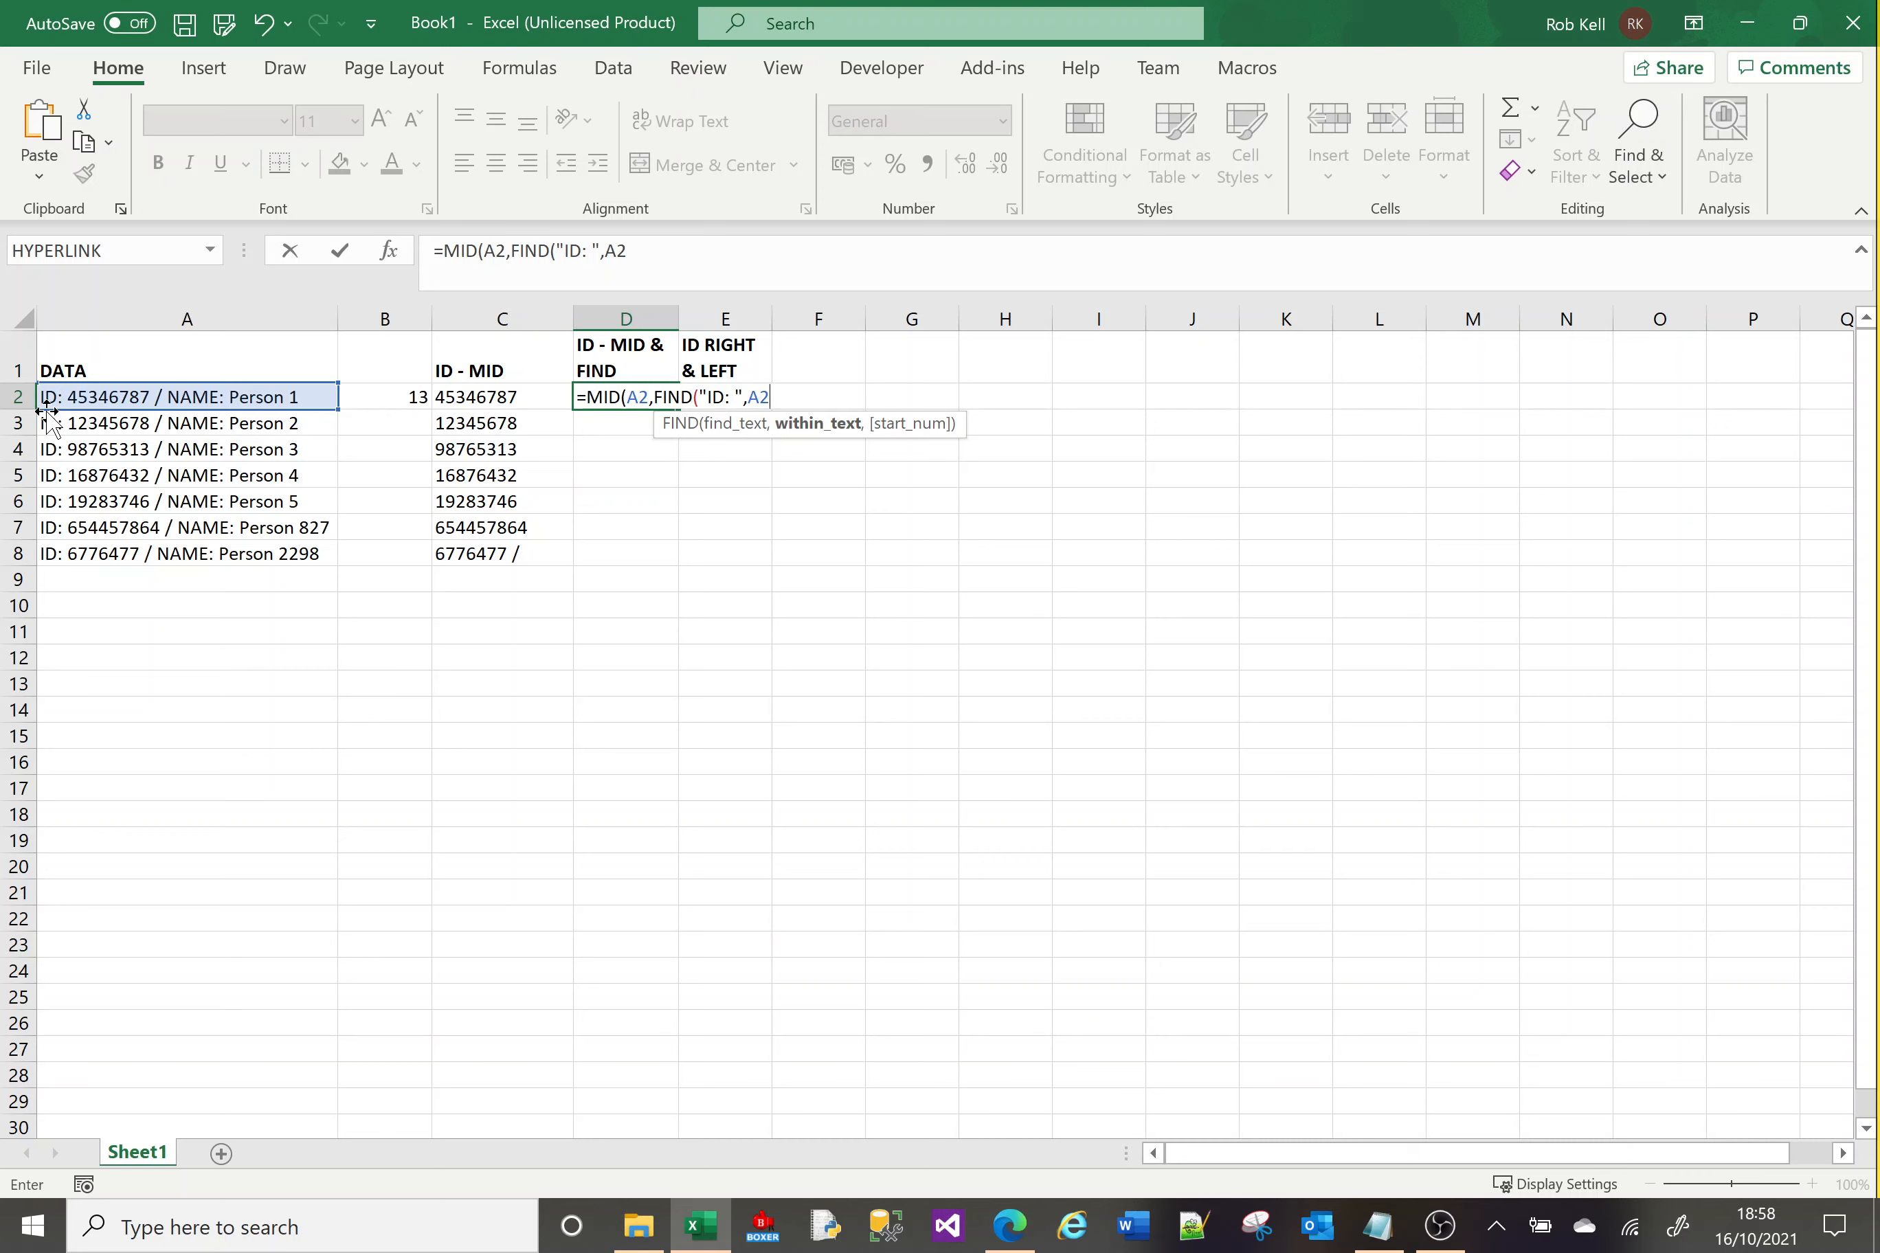
text()+)
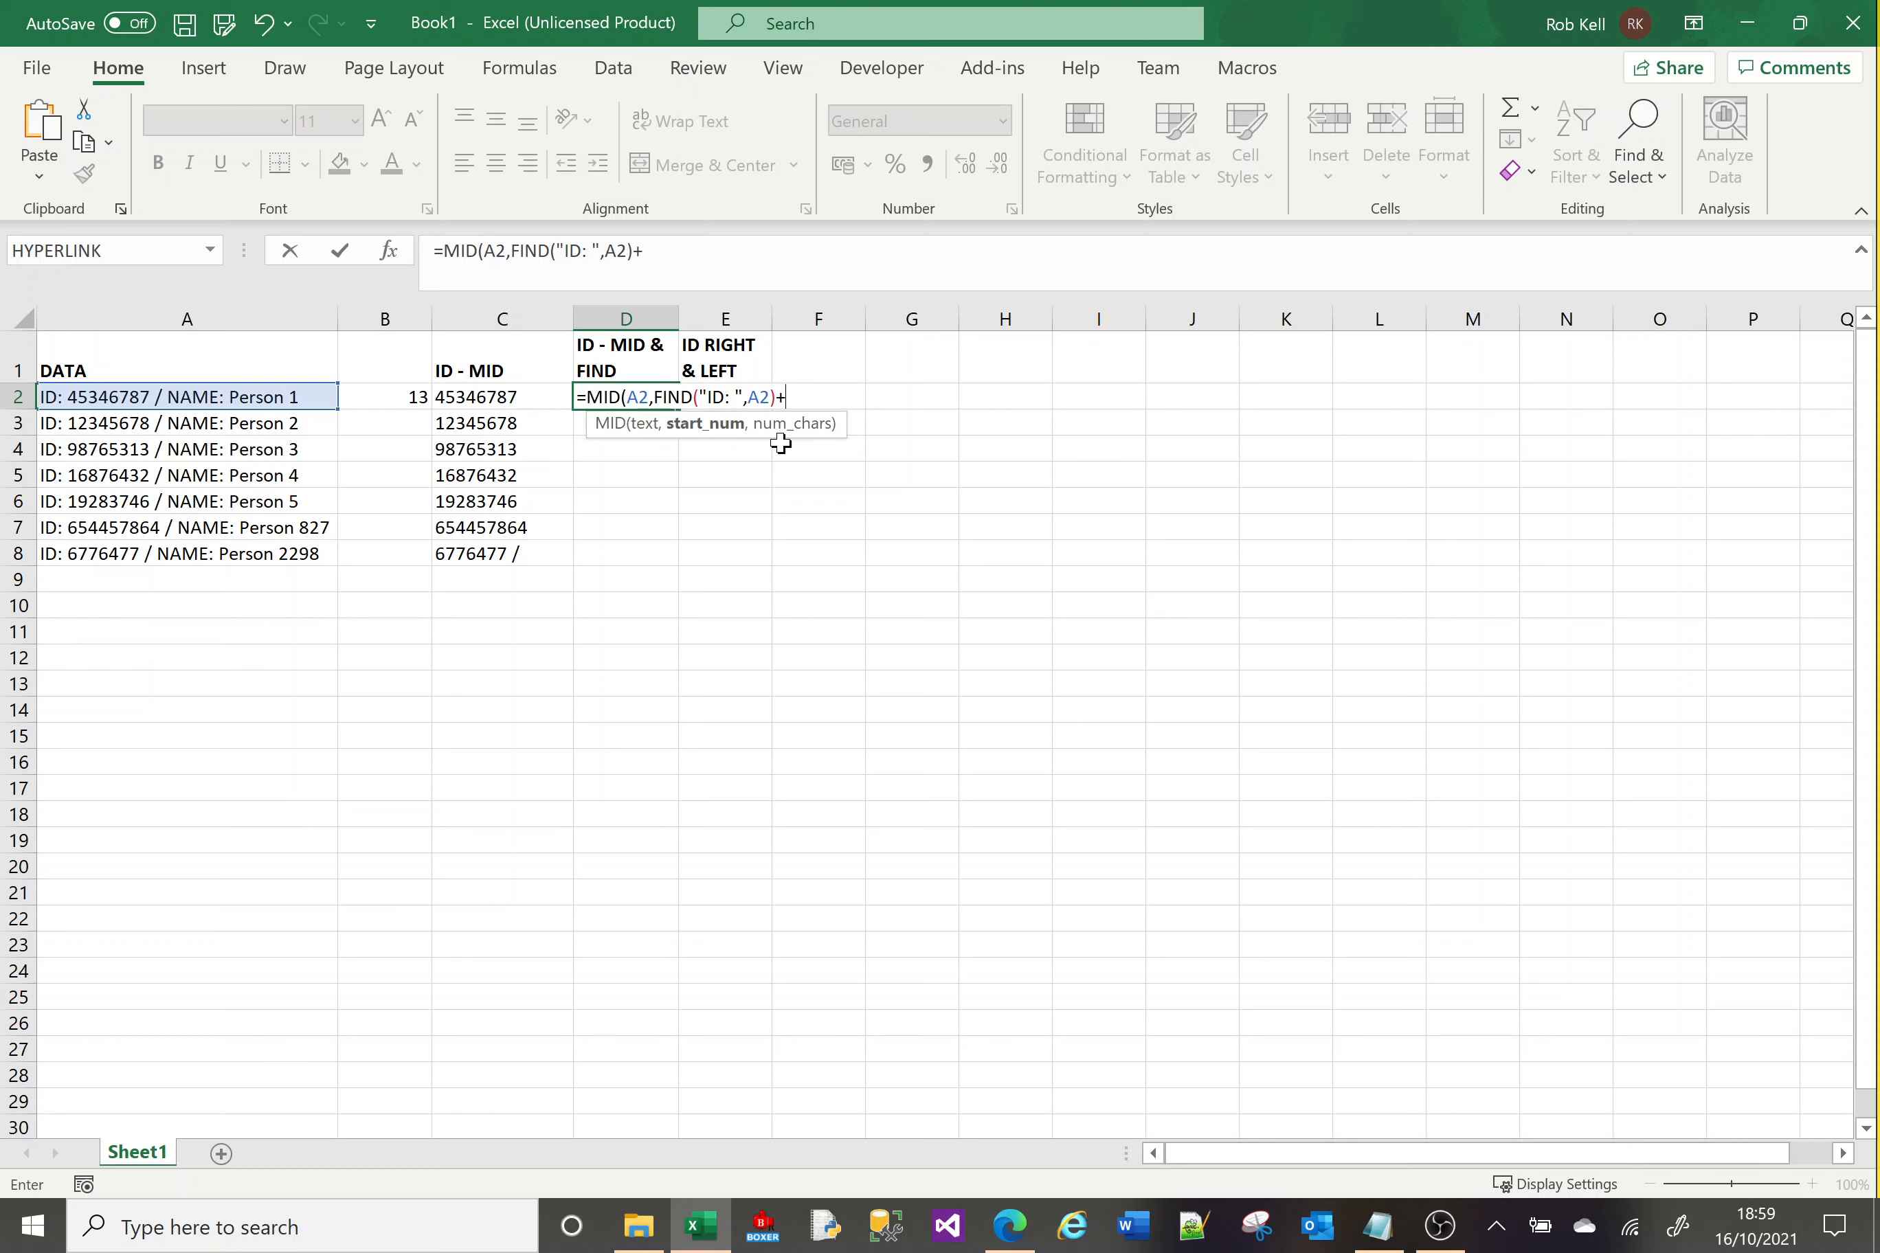
text(4)
text(,)
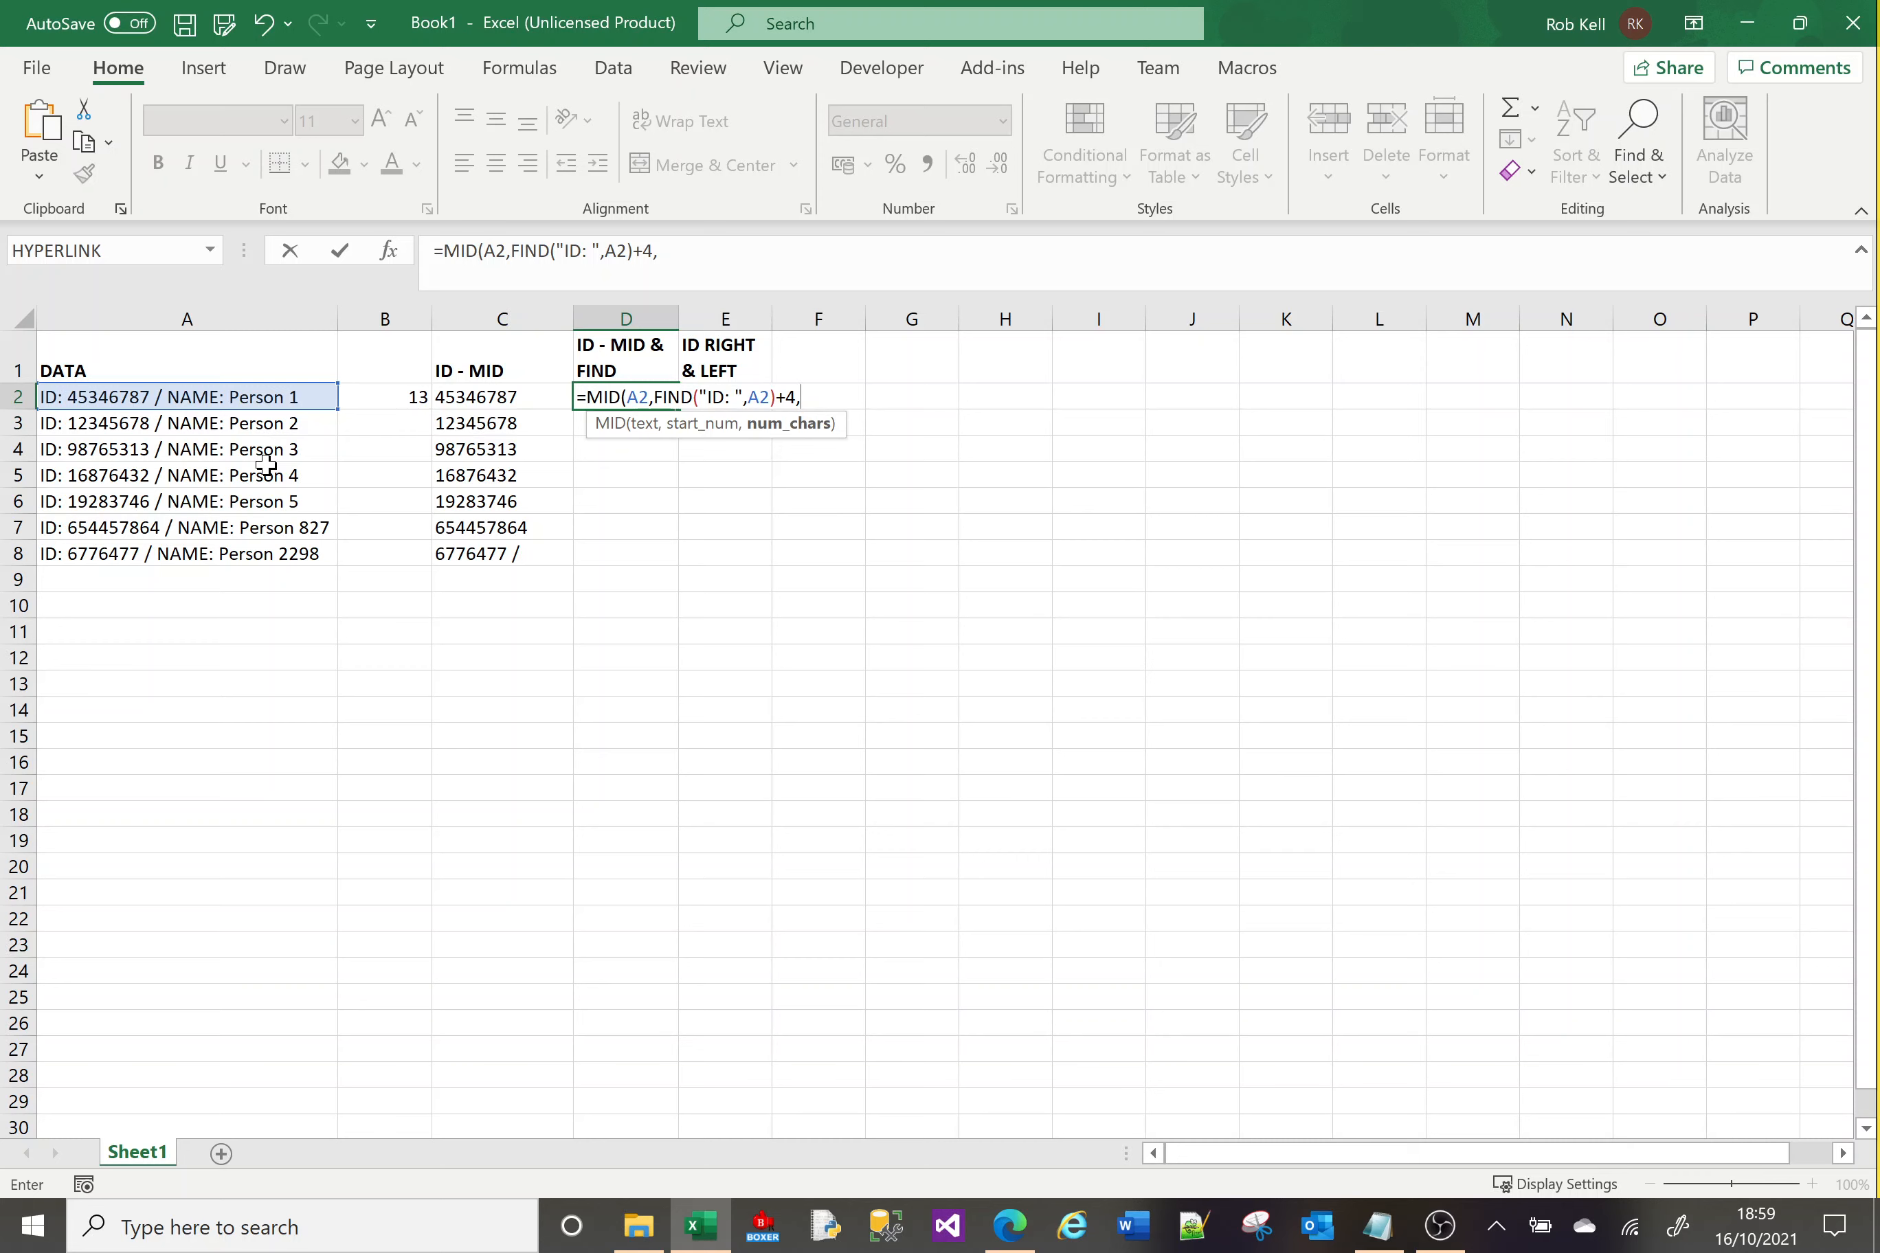
Complete D2's MID formula with FIND(" / ", A2)-5 as the number of characters.
text(FIND)
key(Tab)
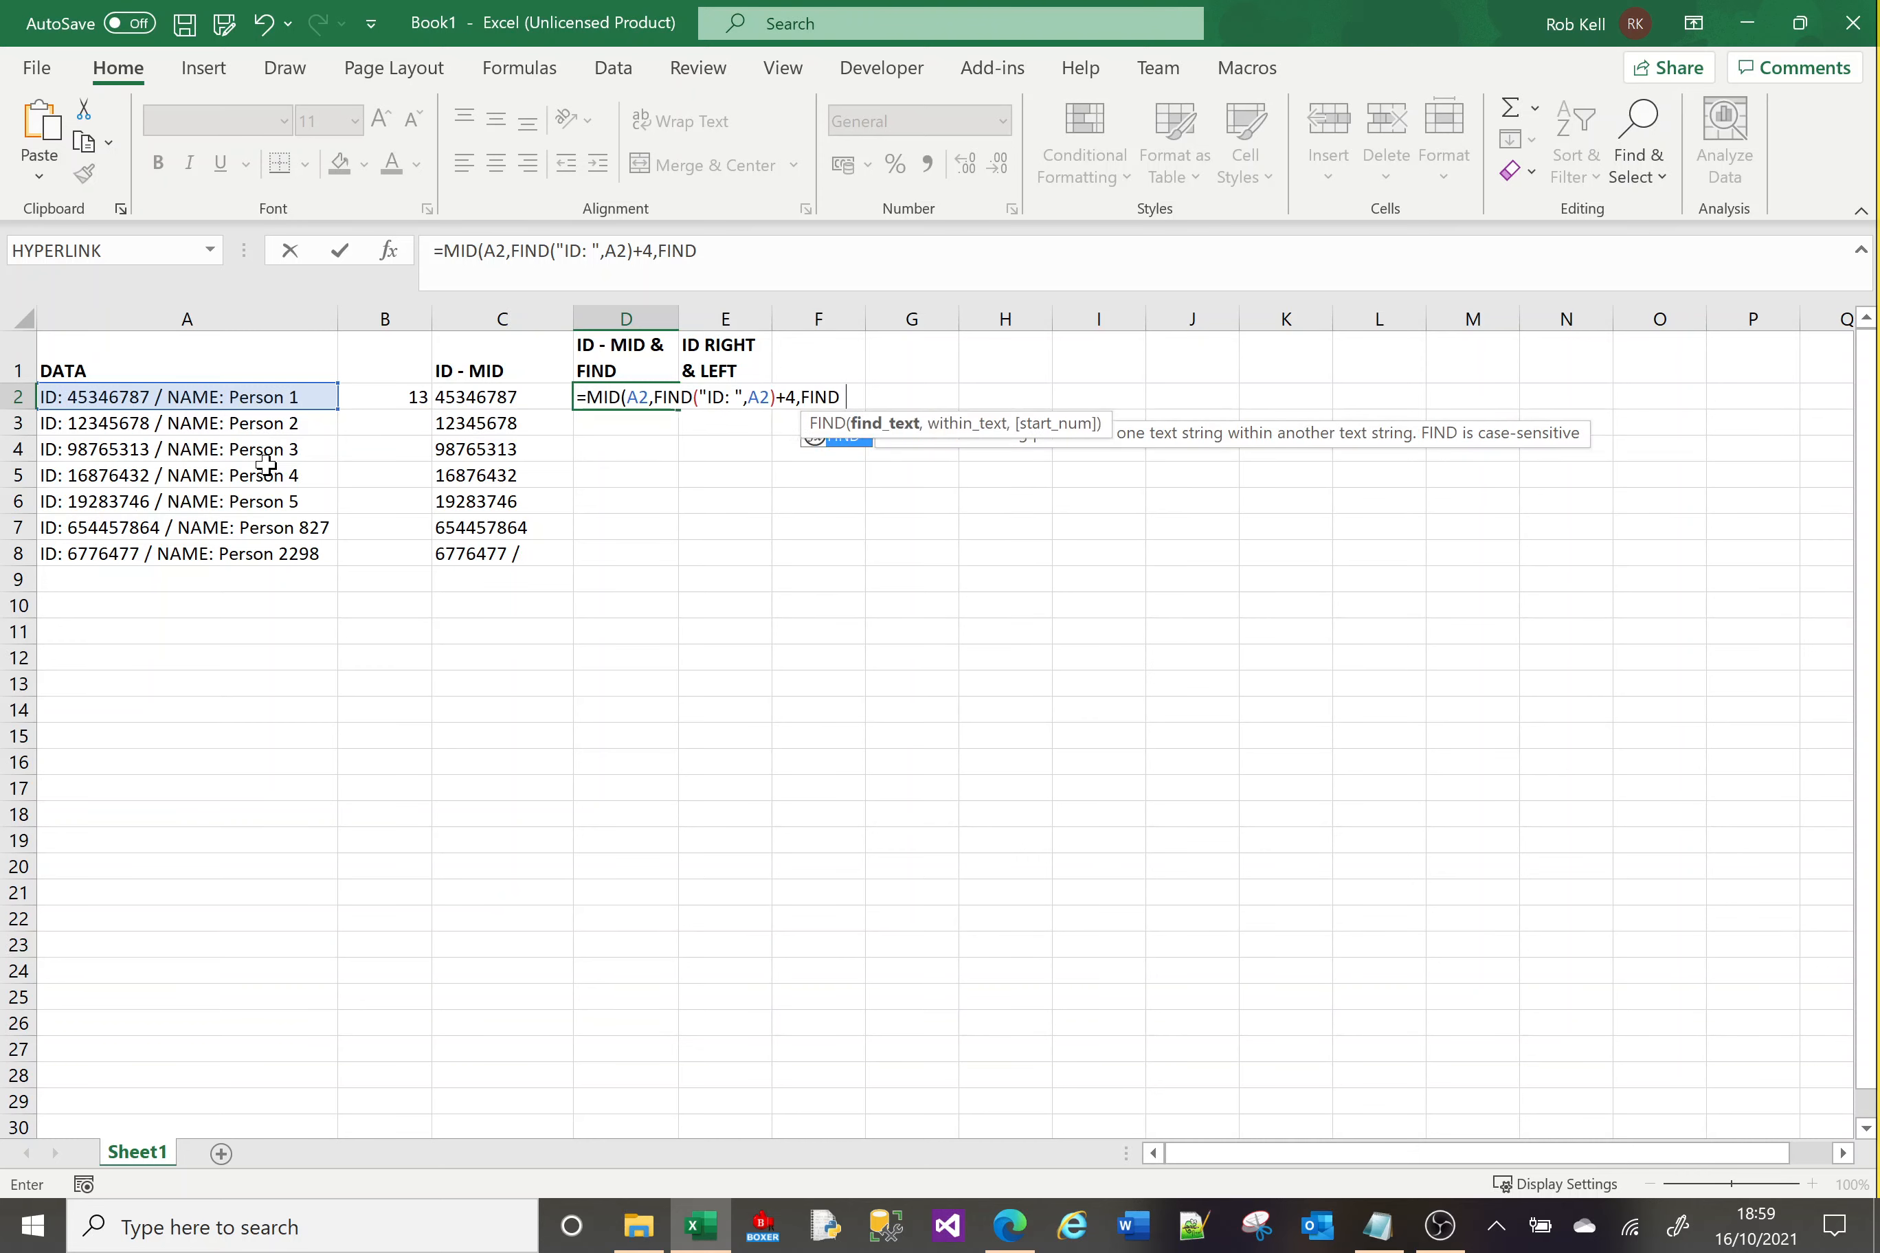
text(" )
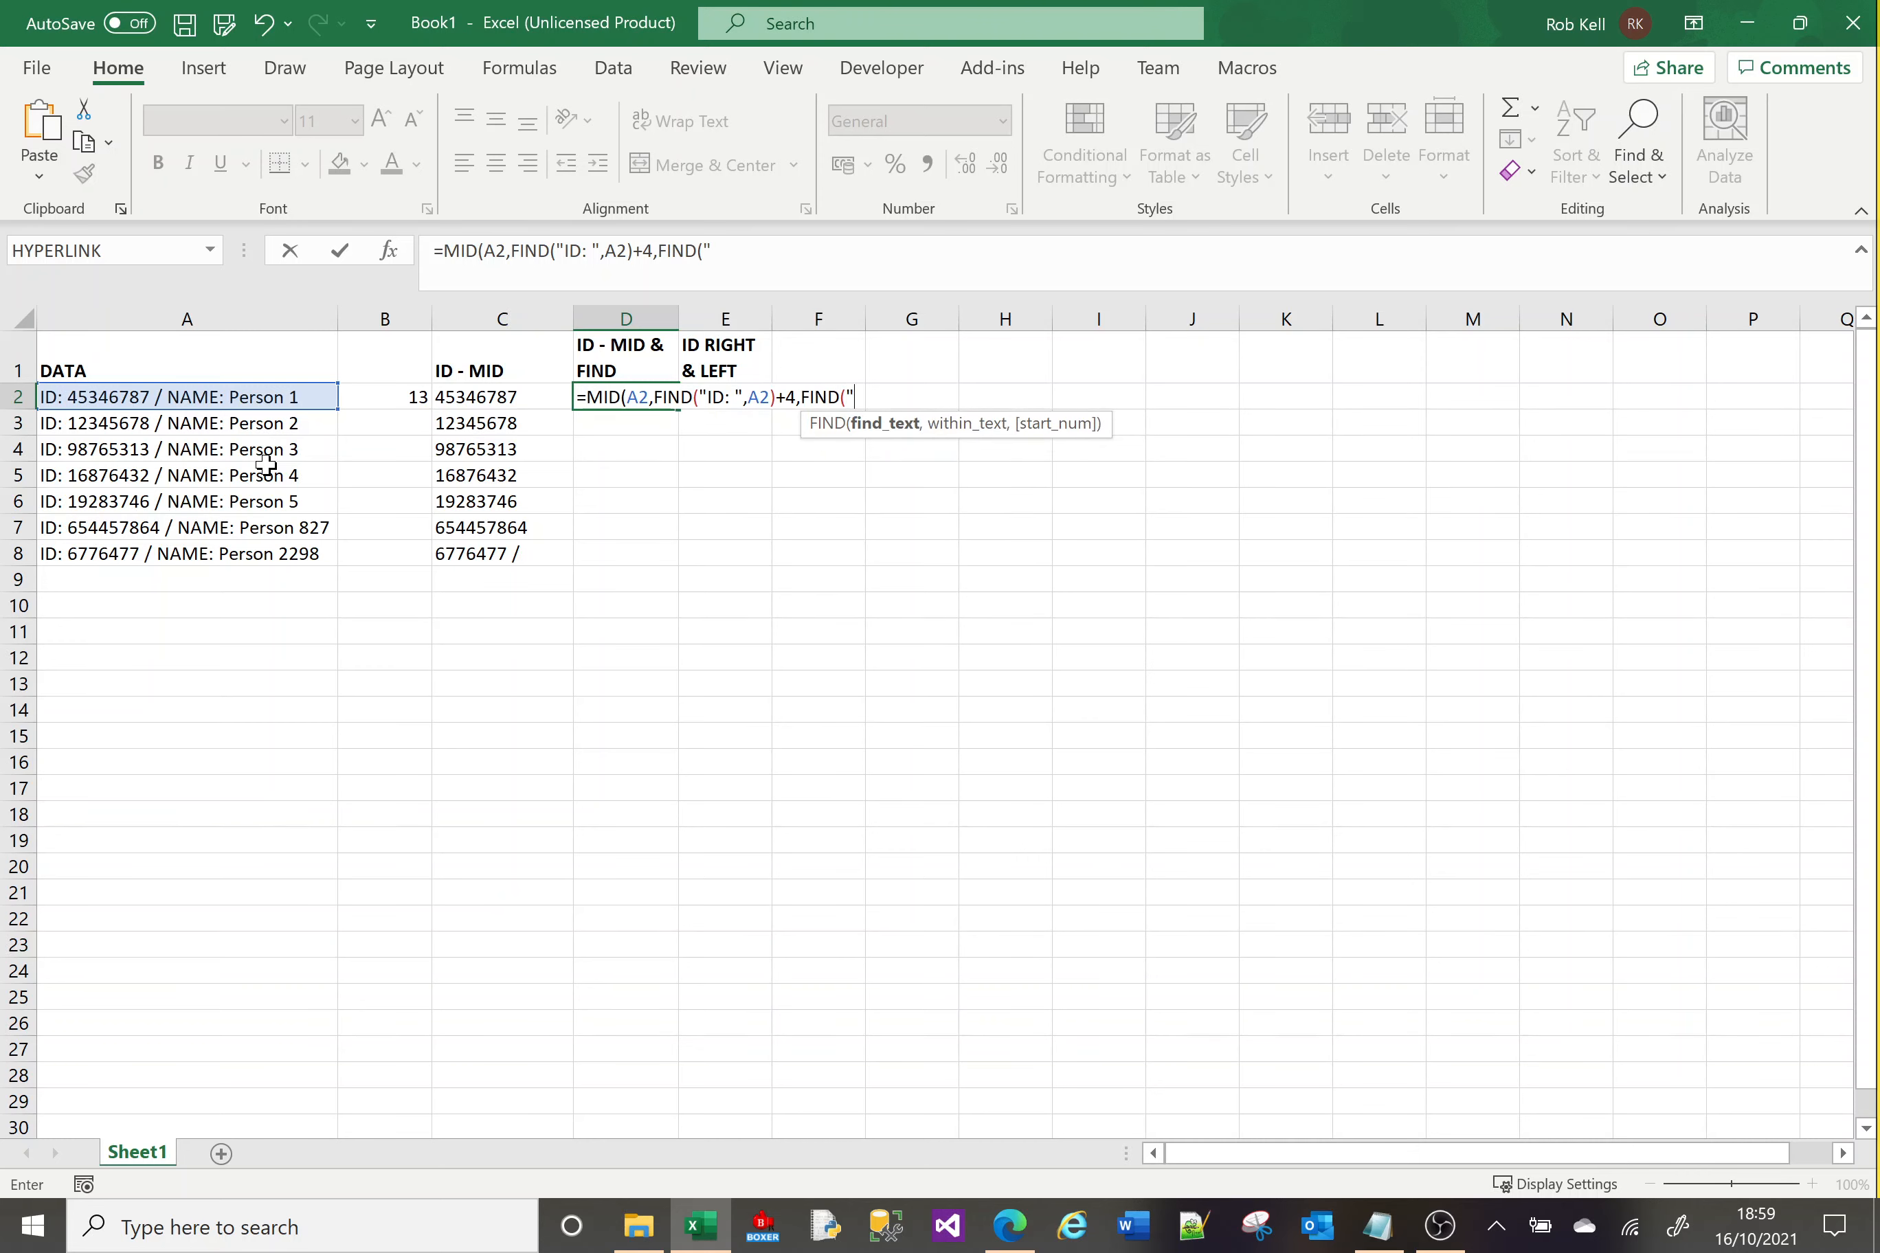
text(/)
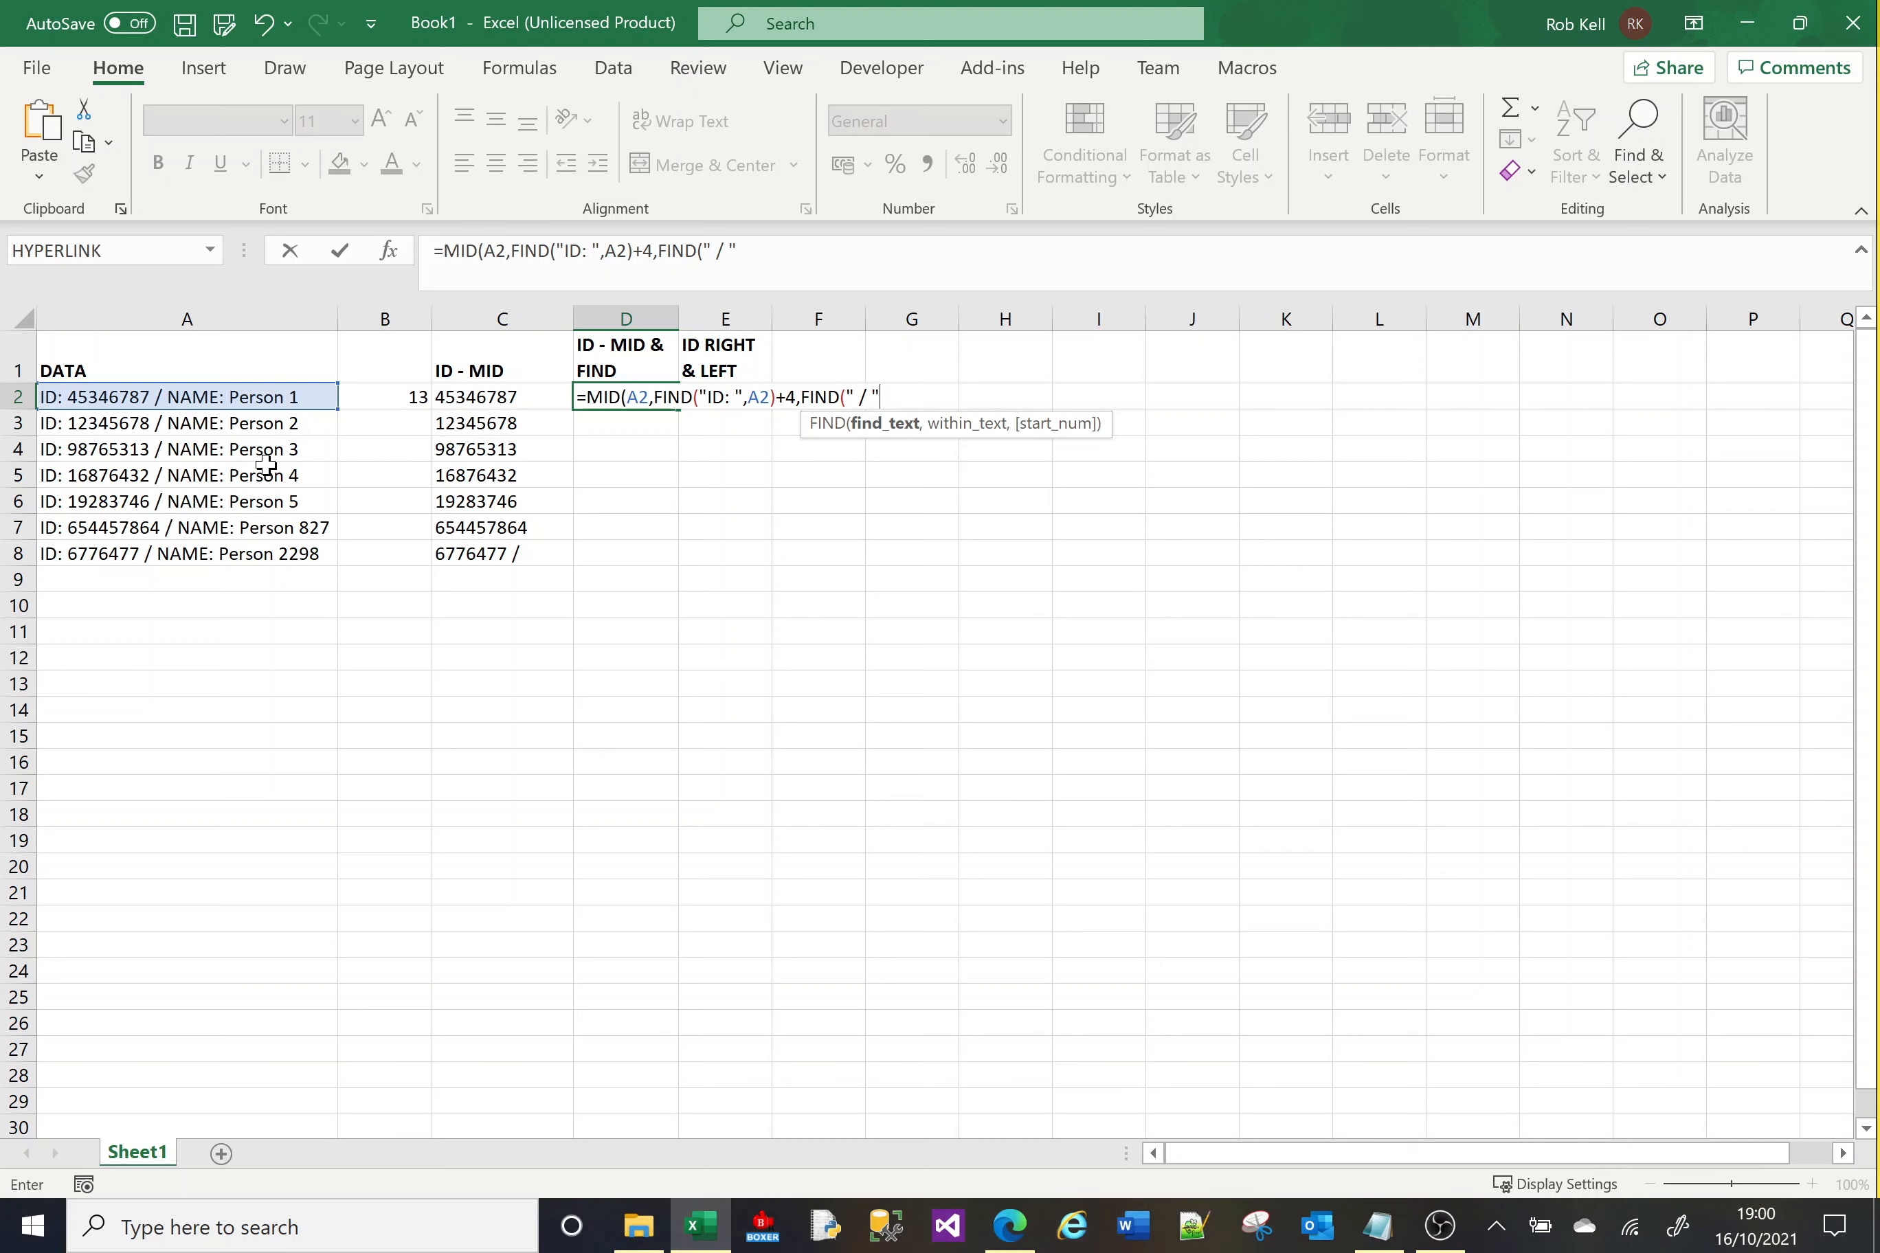
text(", A2)
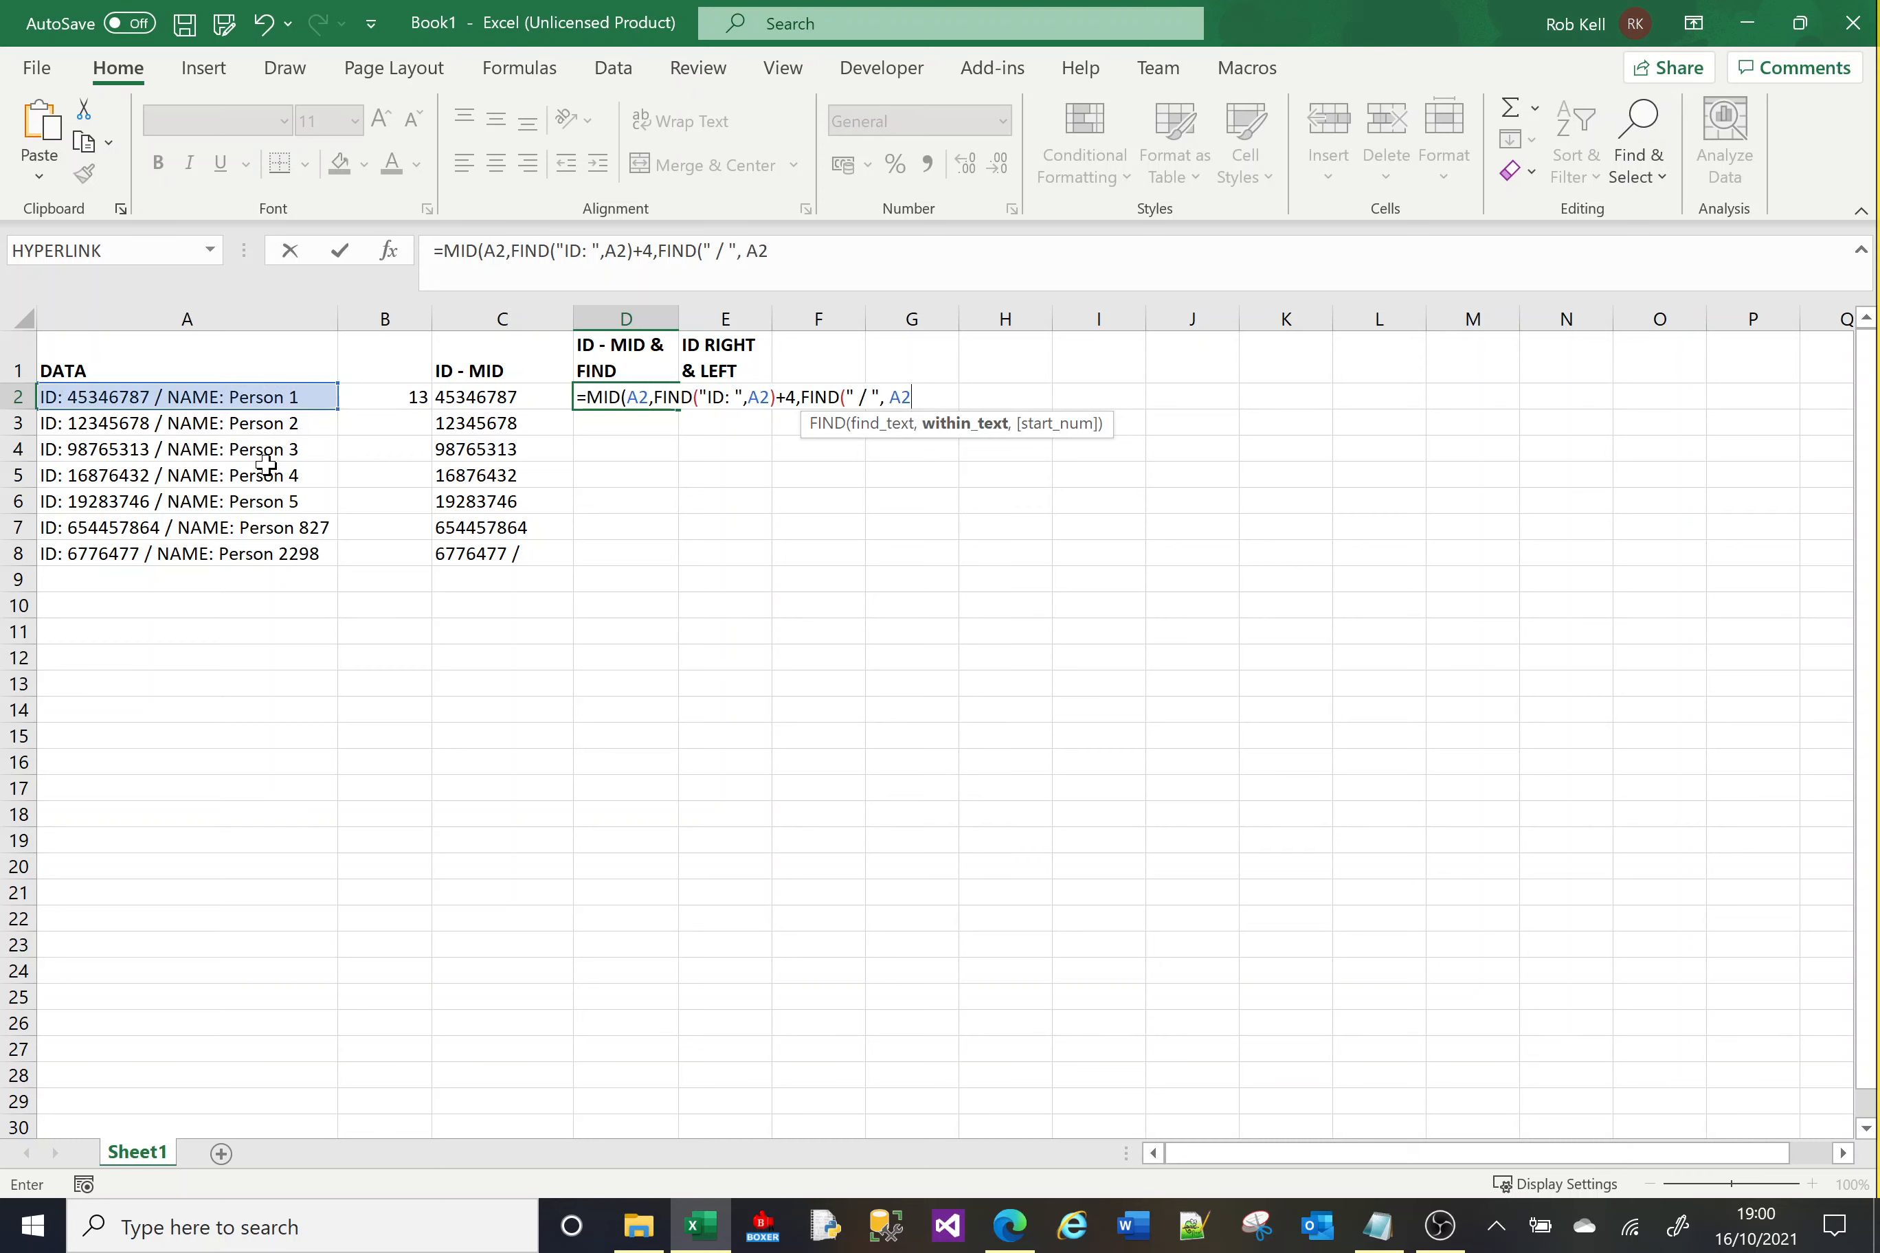
text())
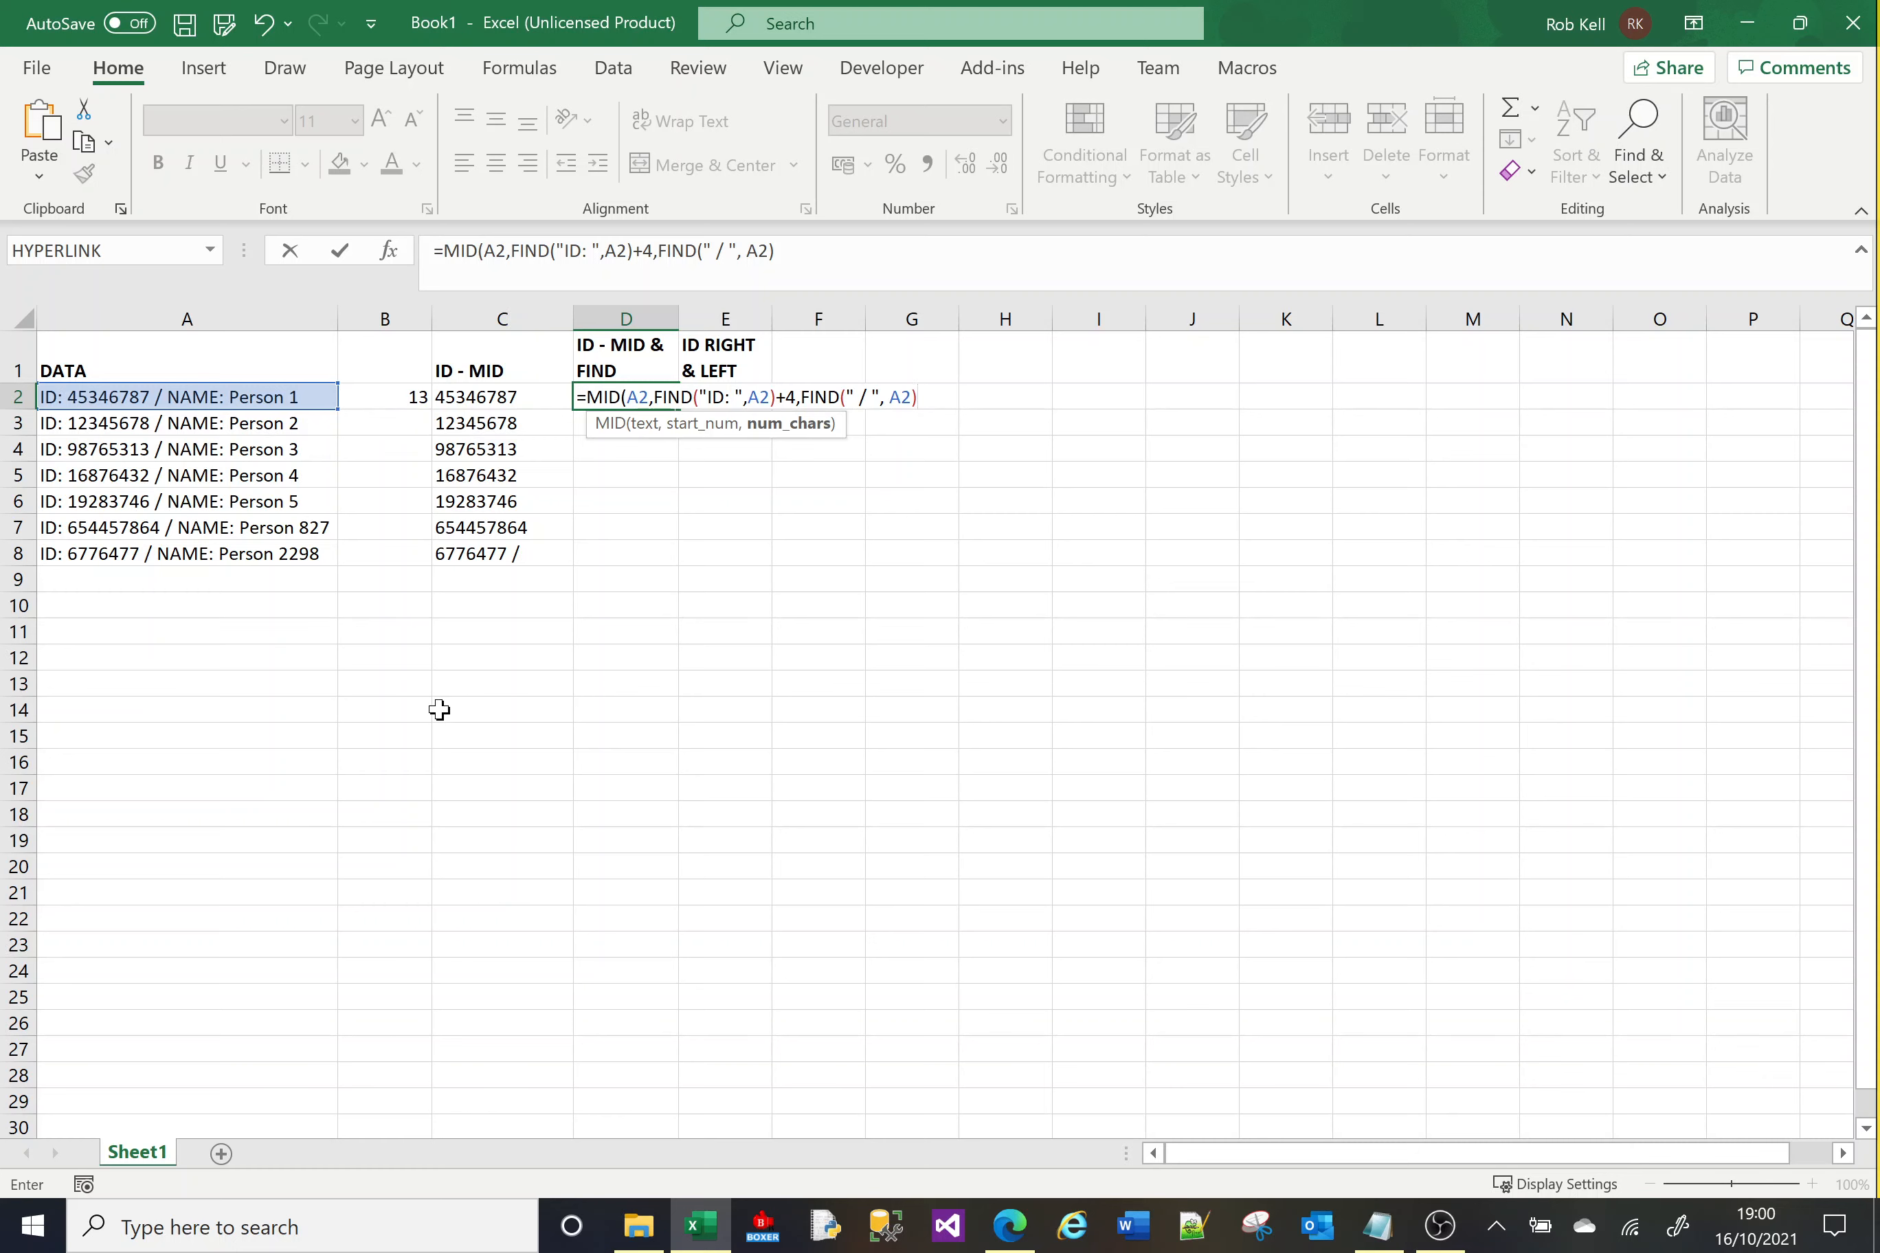
text(-5)
text())
key(Return)
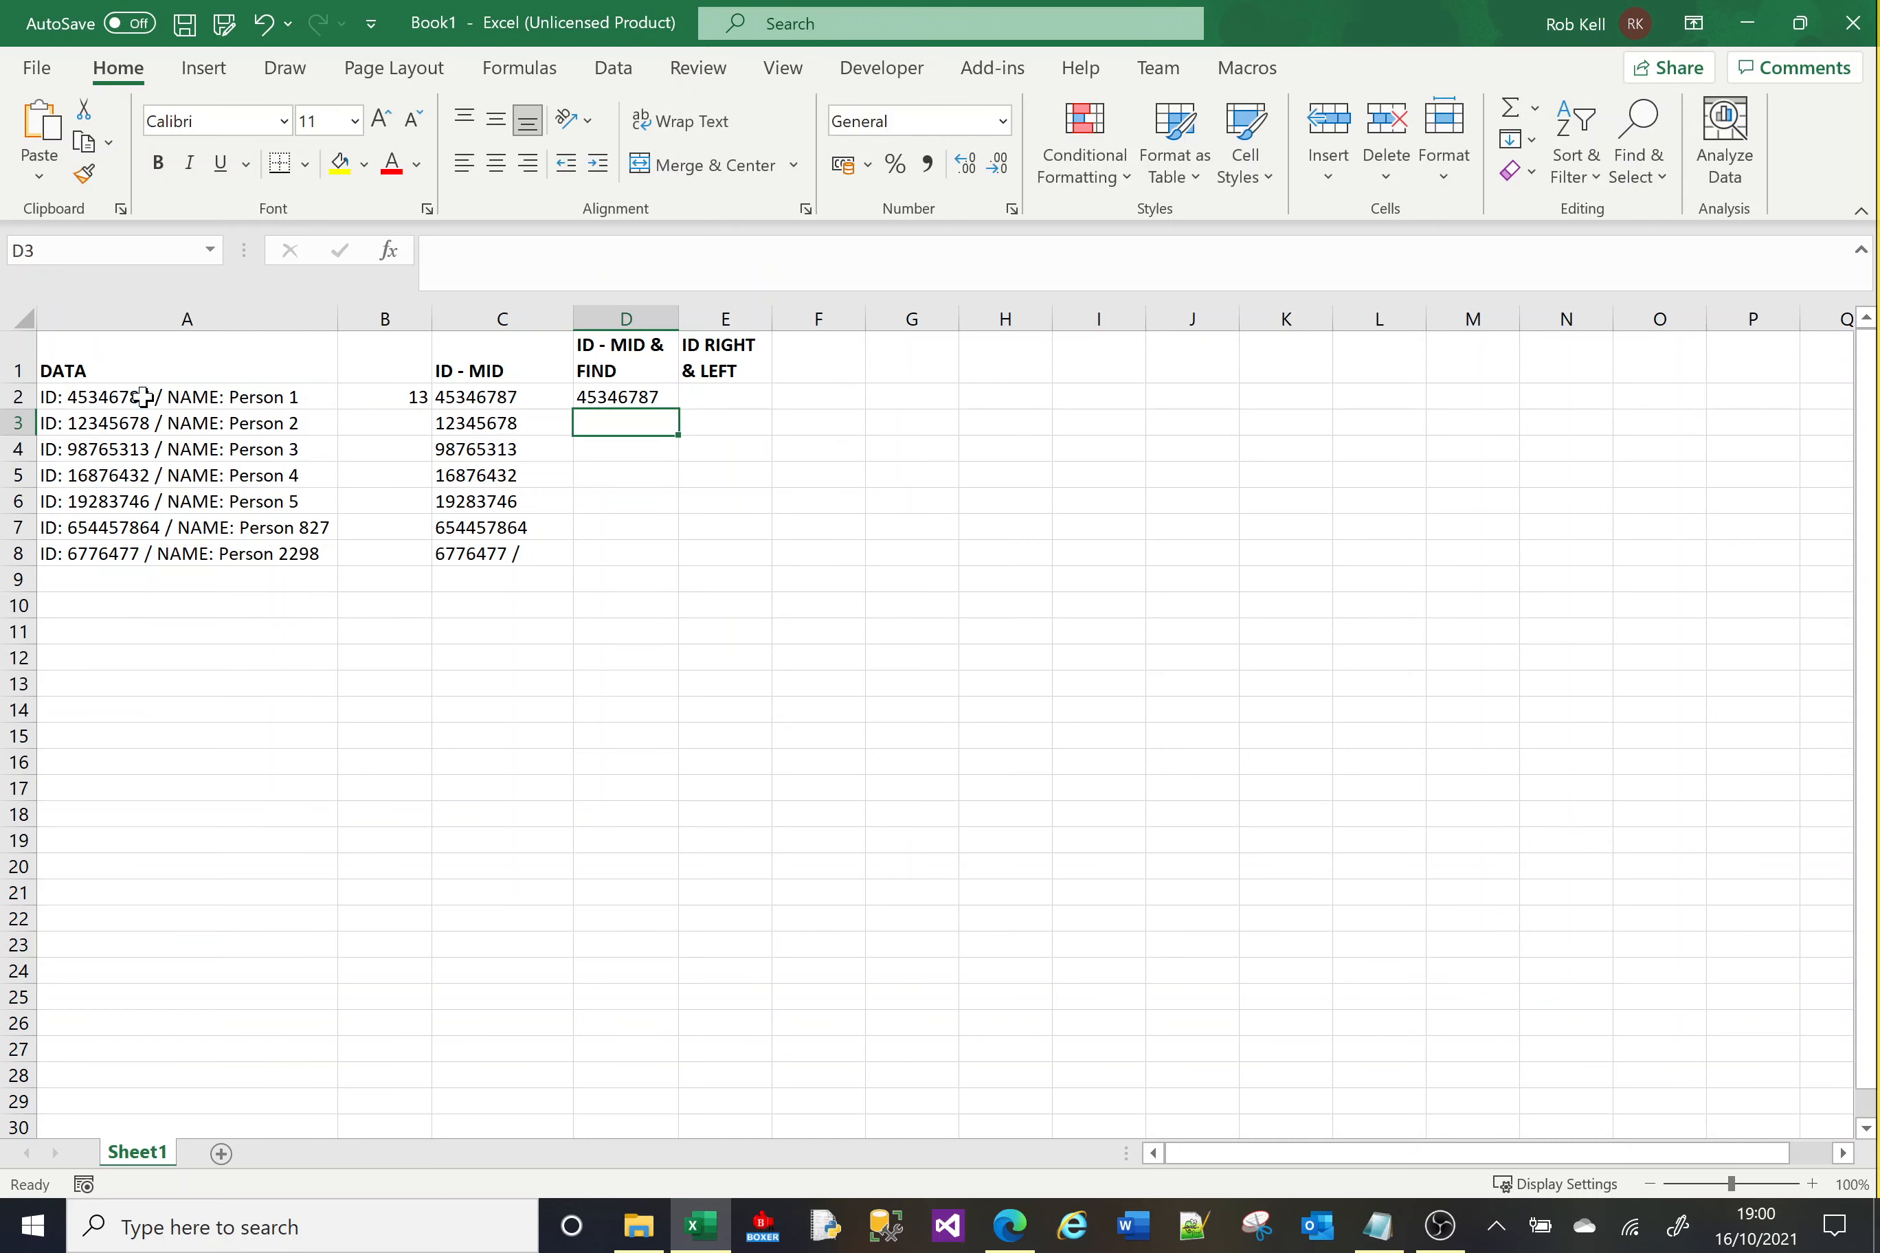
Fill the MID and FIND formula from D2 down to D8.
click(615, 397)
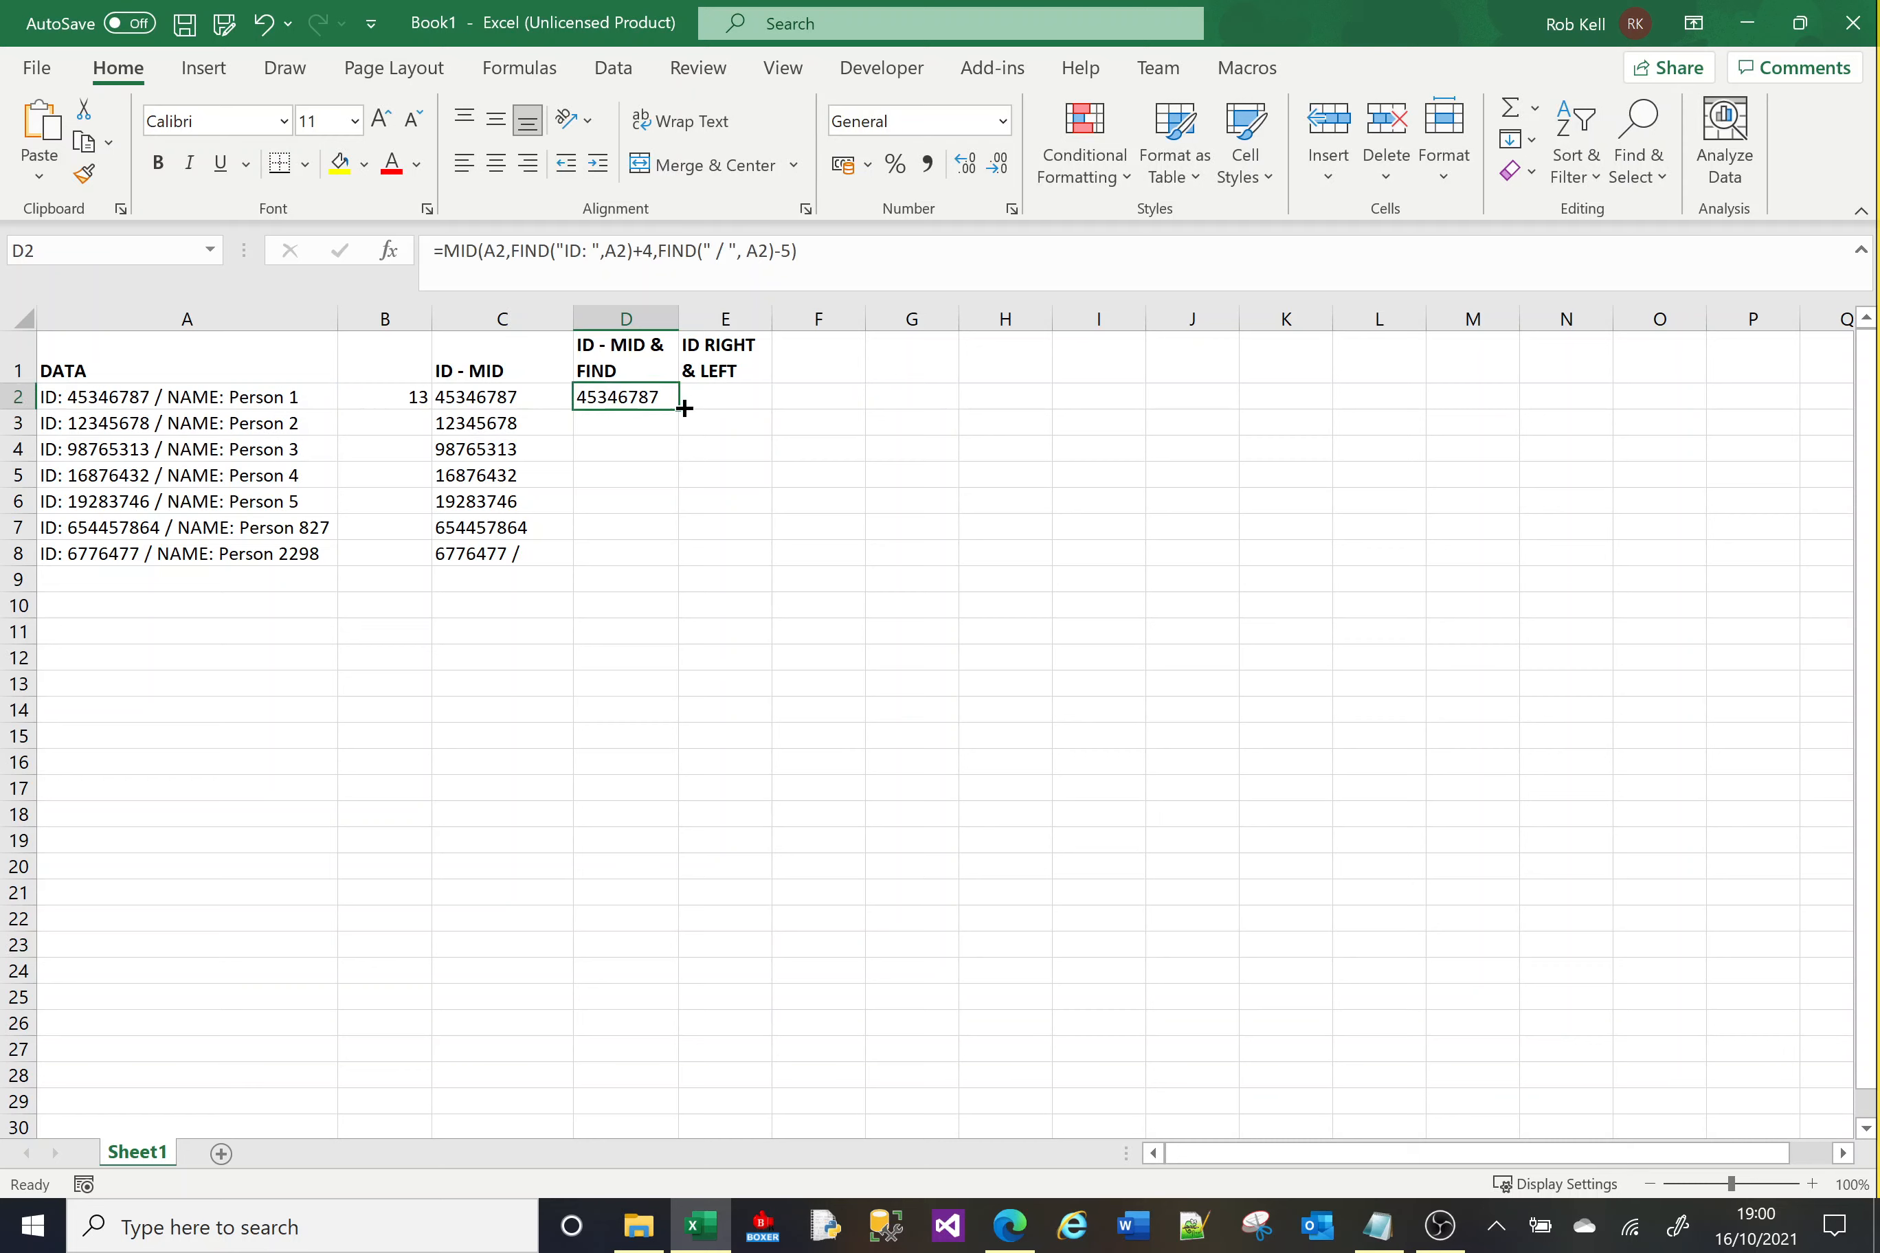
drag(678, 409, 678, 566)
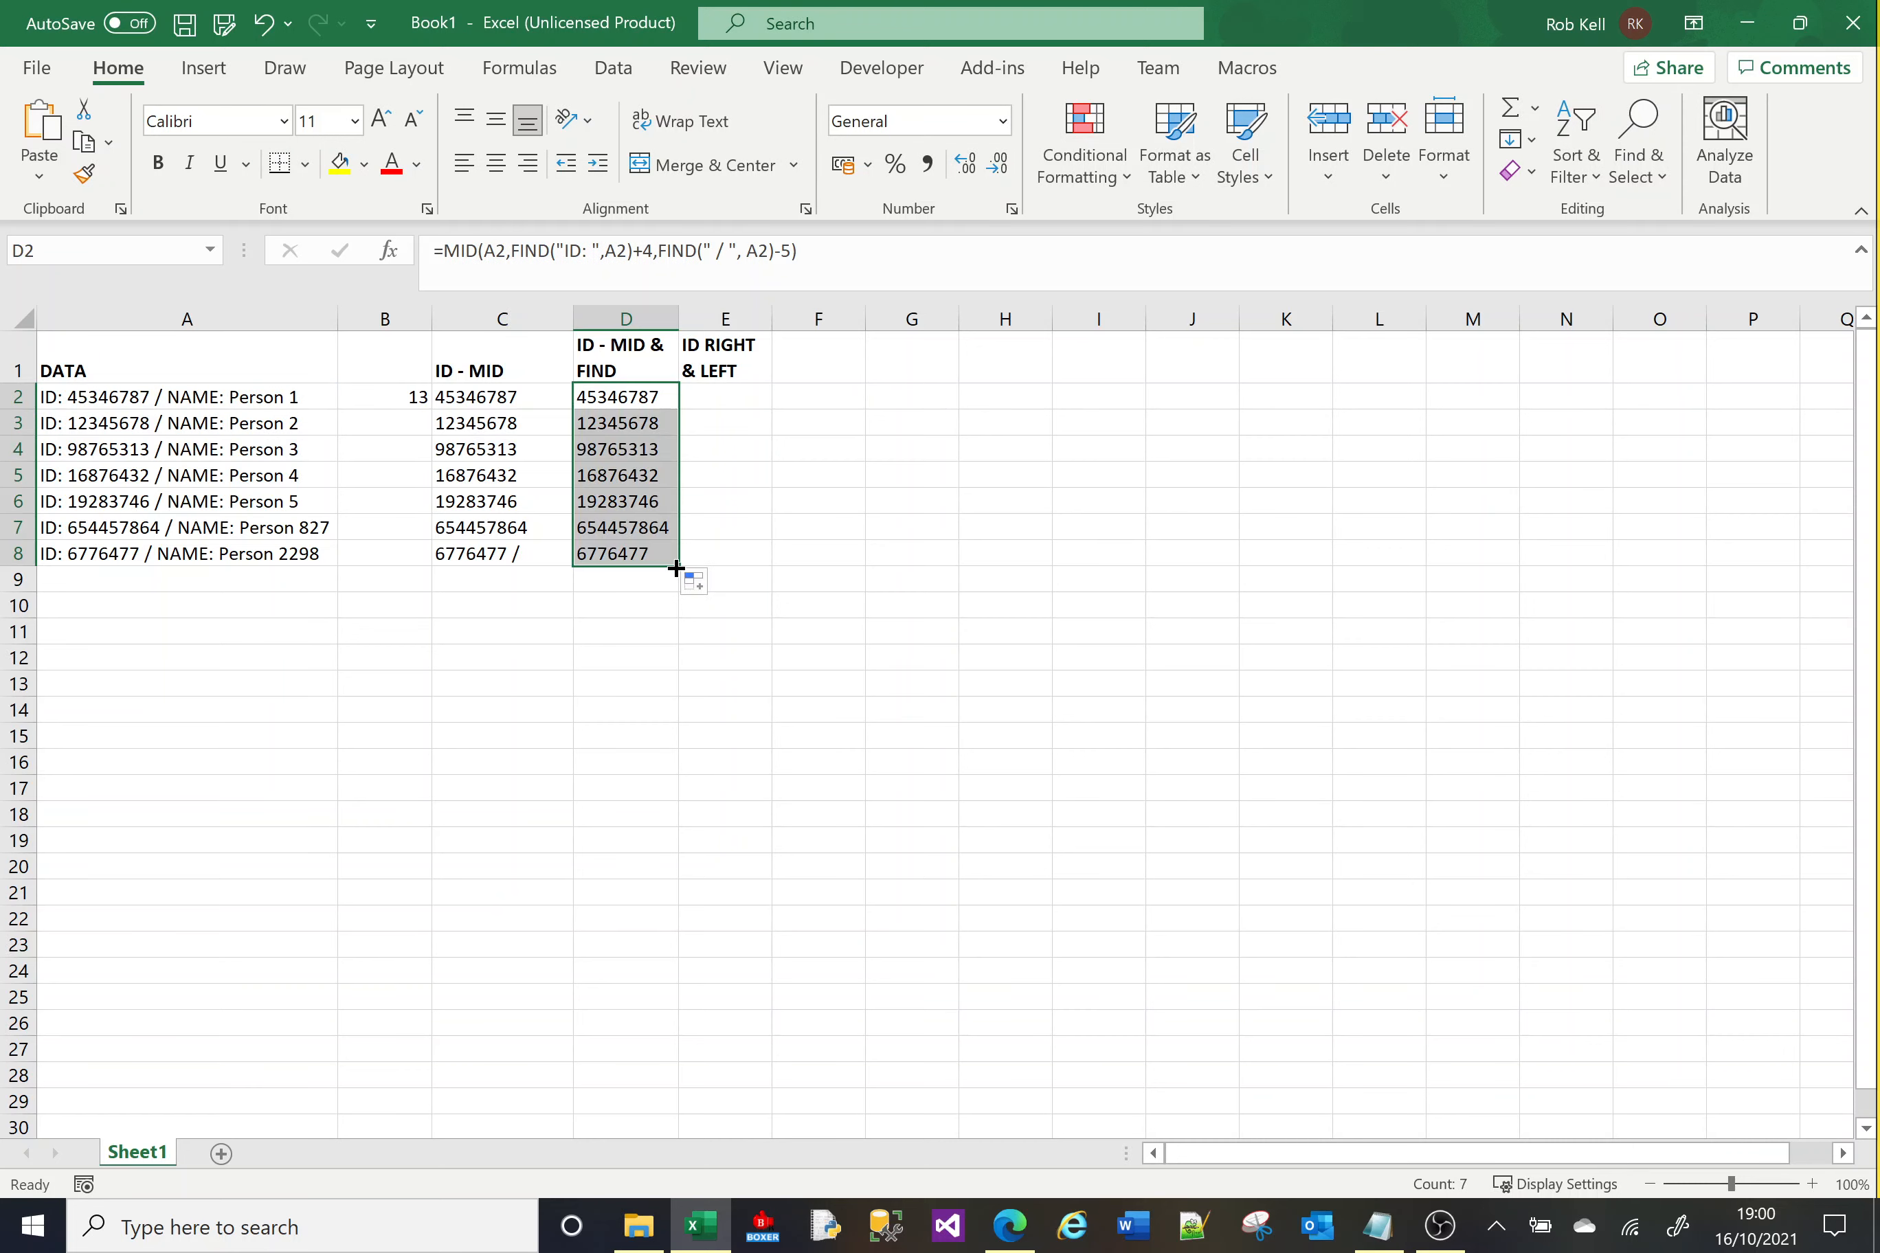
click(713, 651)
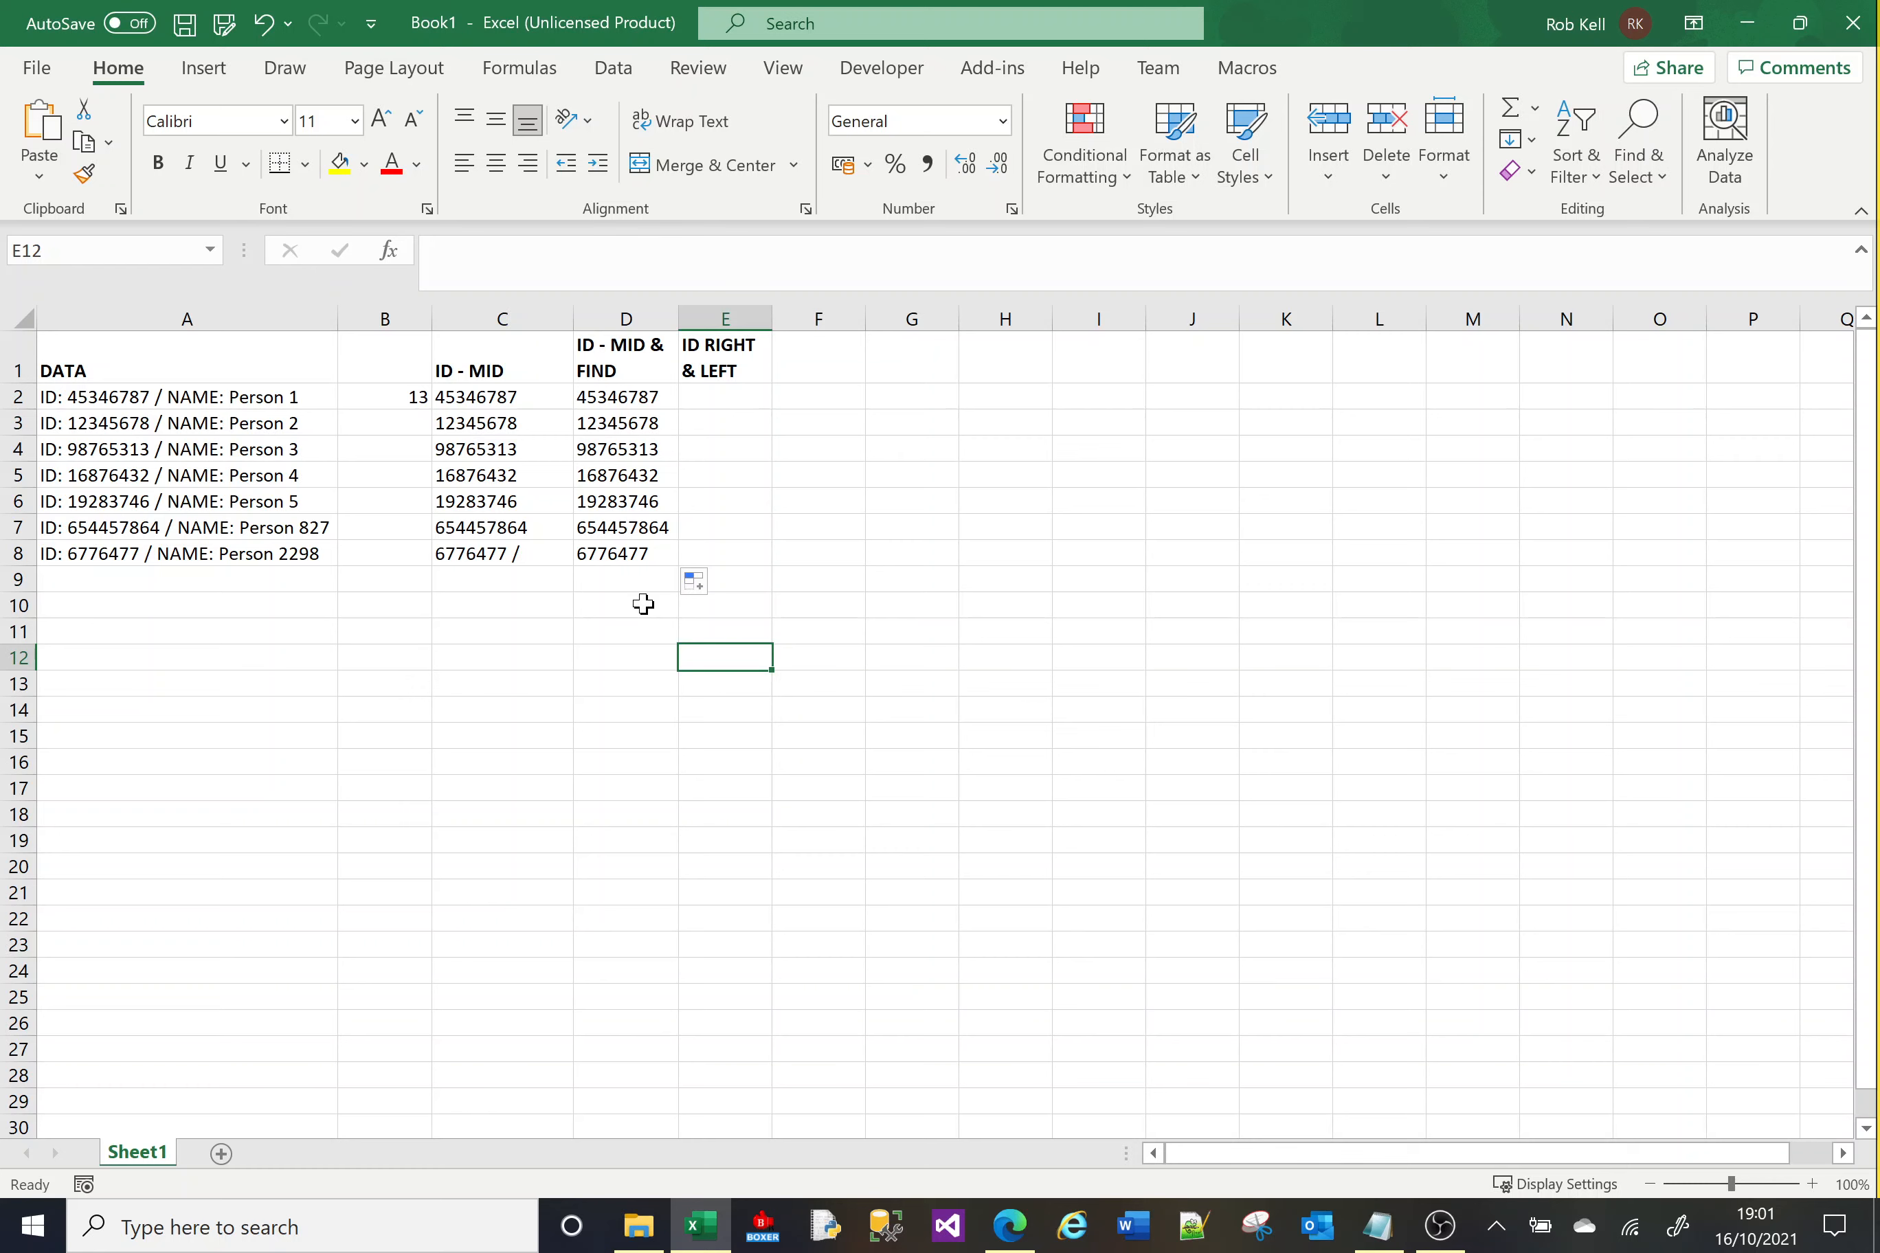
Enter the formula =LEFT(A2,12) in cell E2.
click(716, 402)
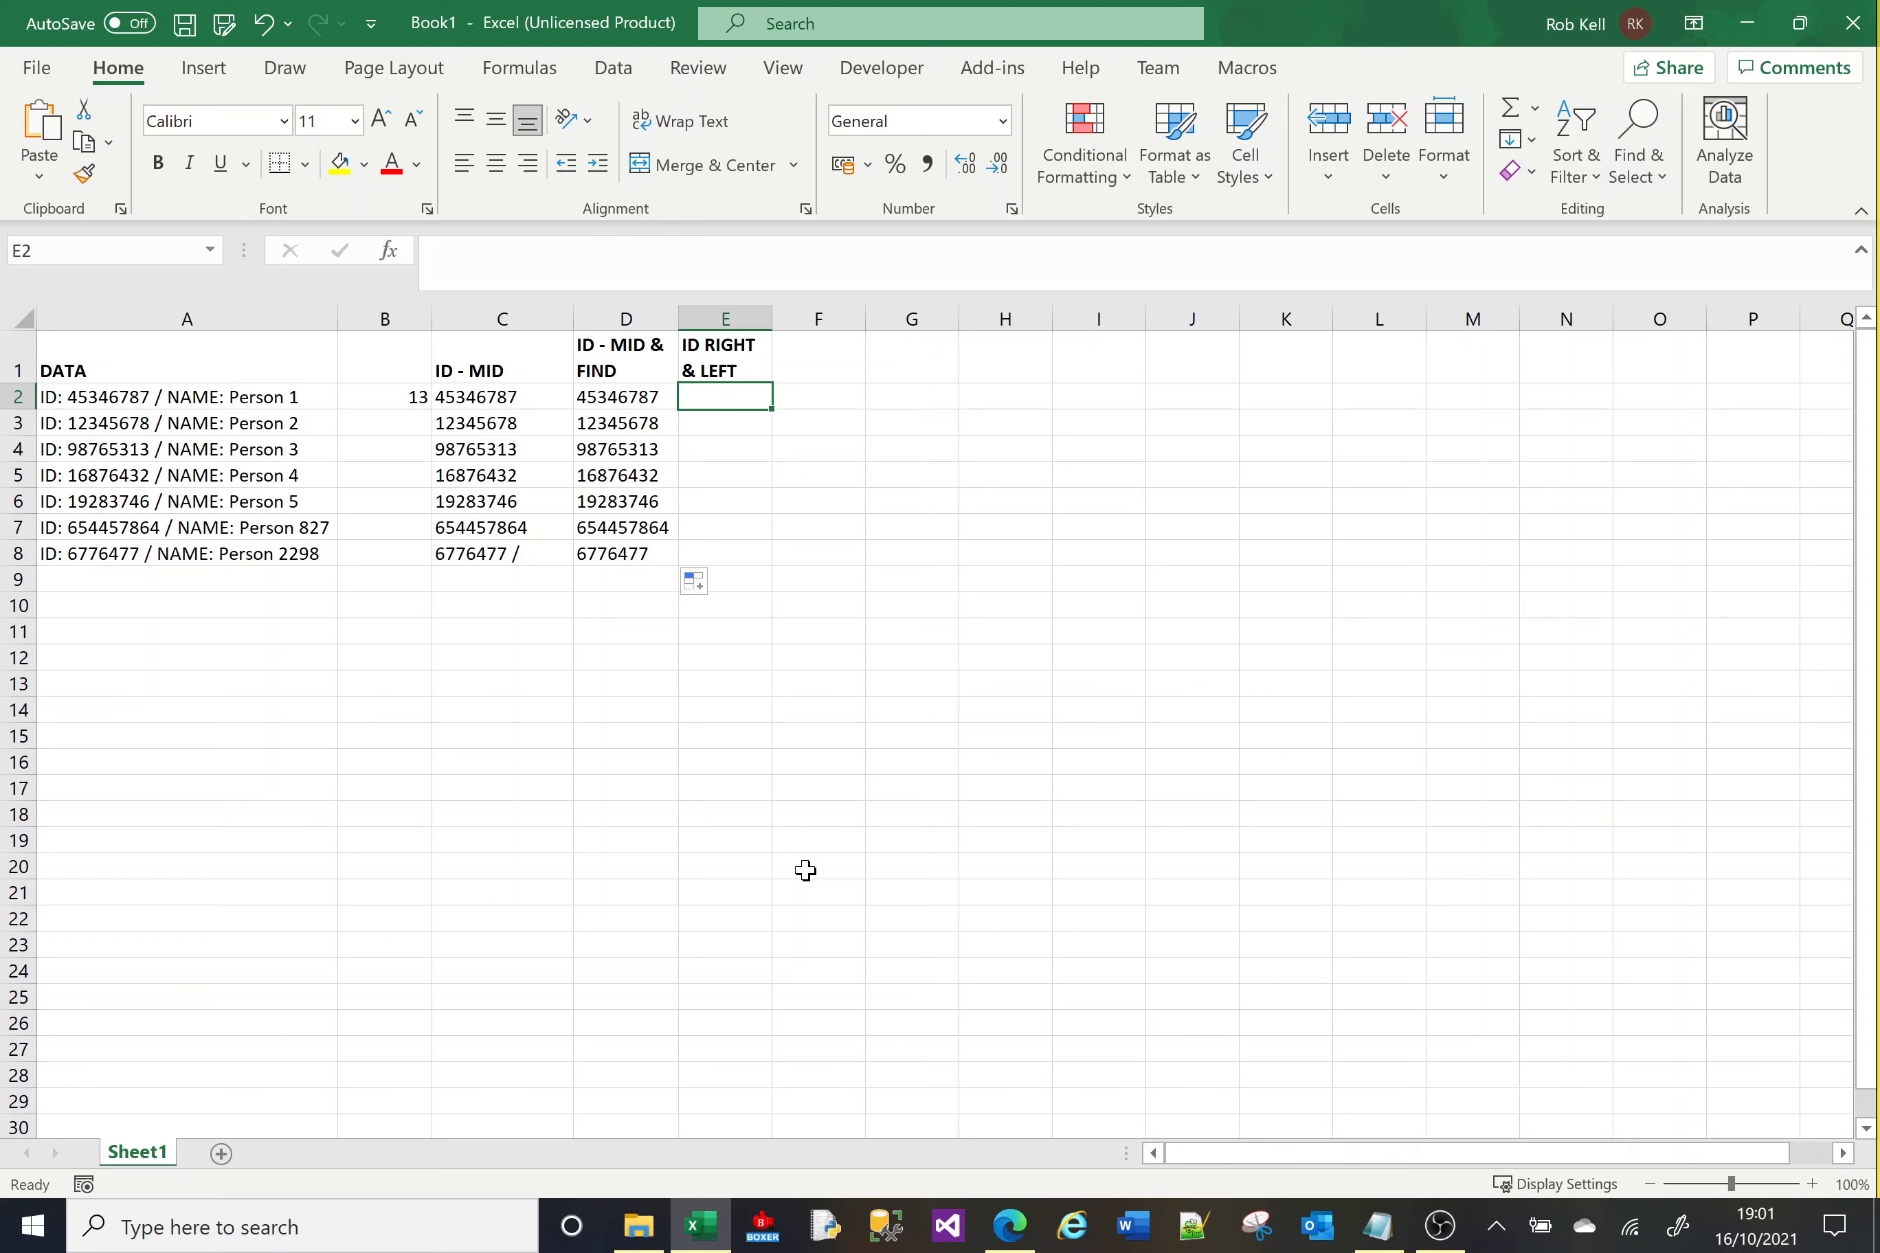
text(=)
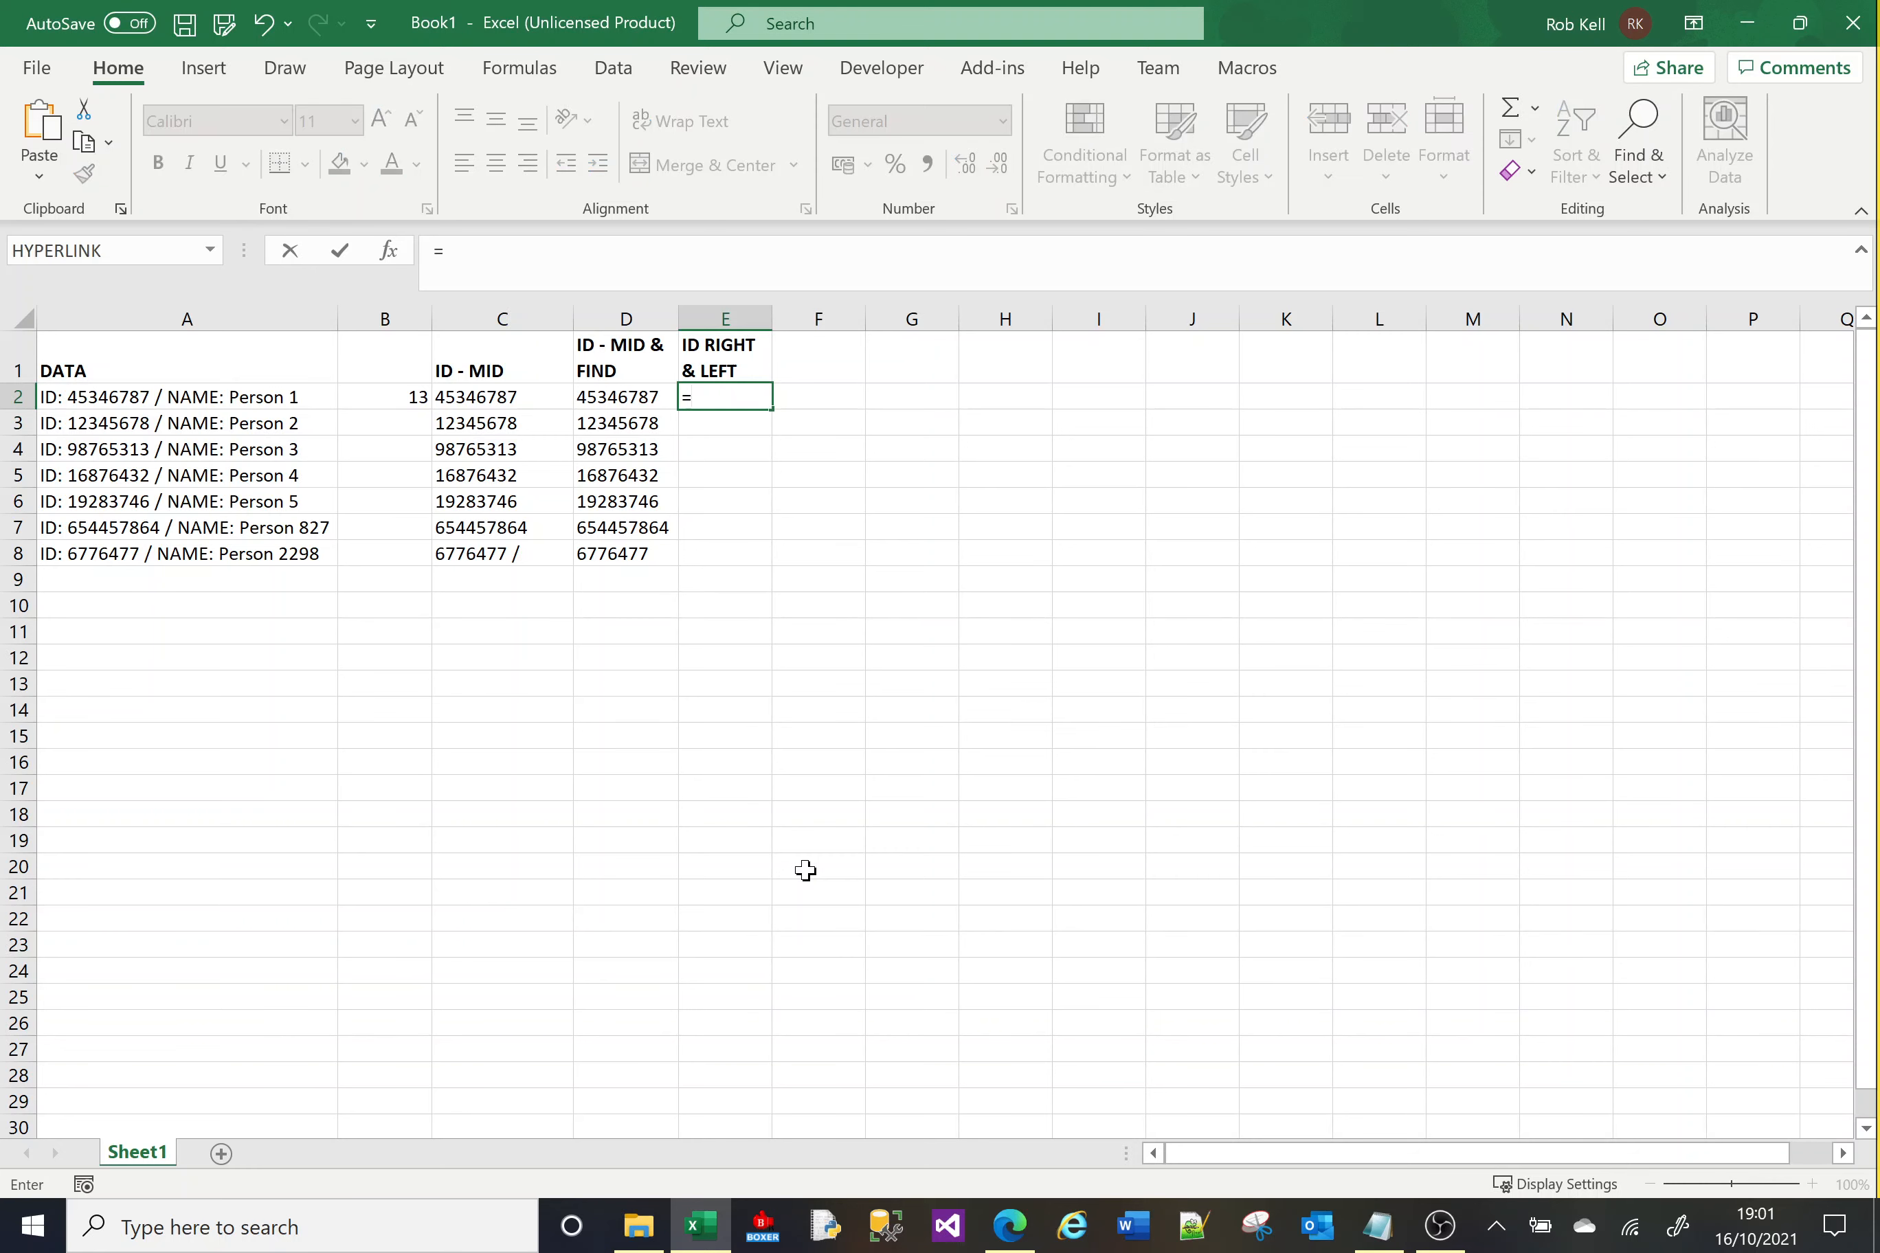
text(LEFT()
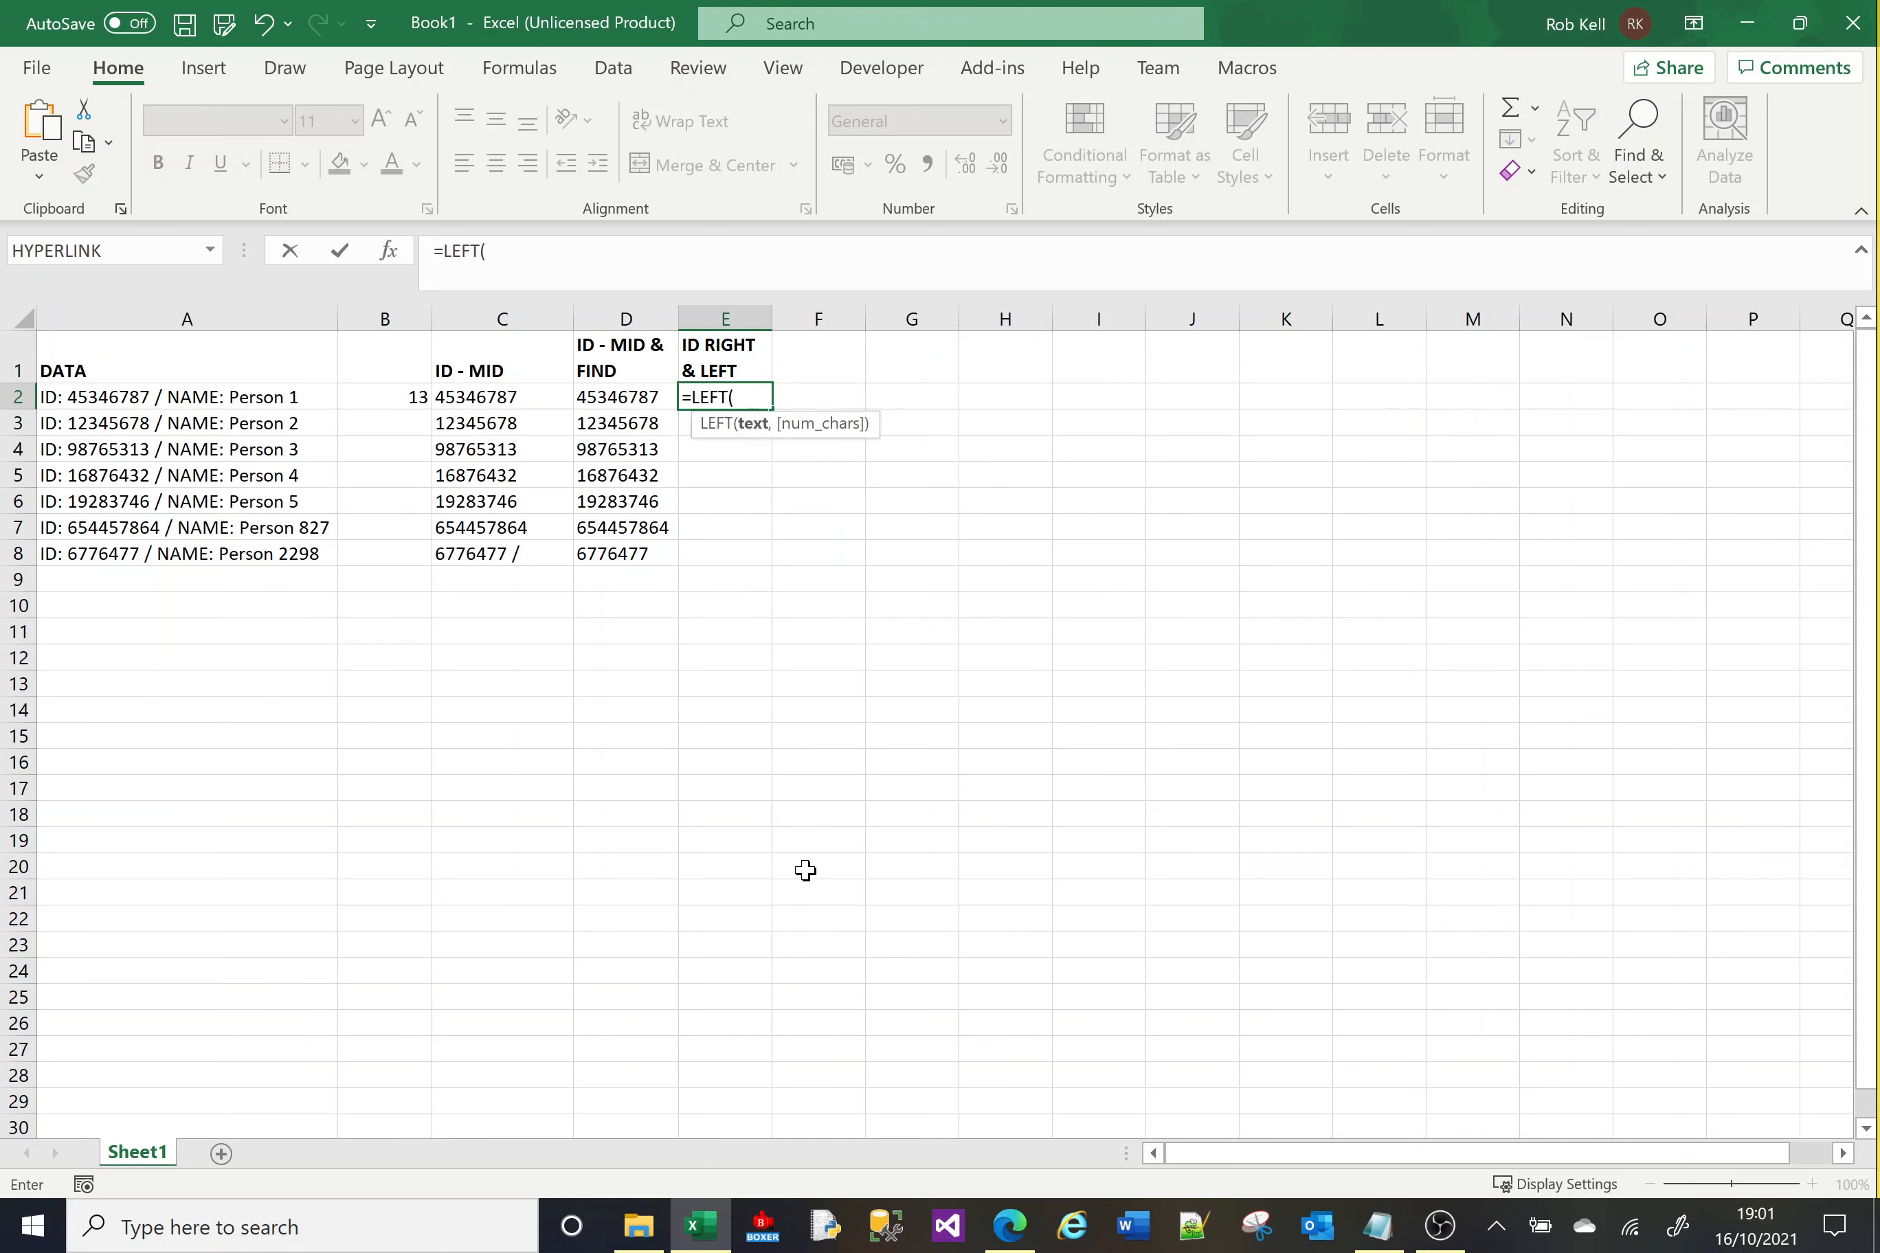
text(1)
key(BackSpace)
text(A2,)
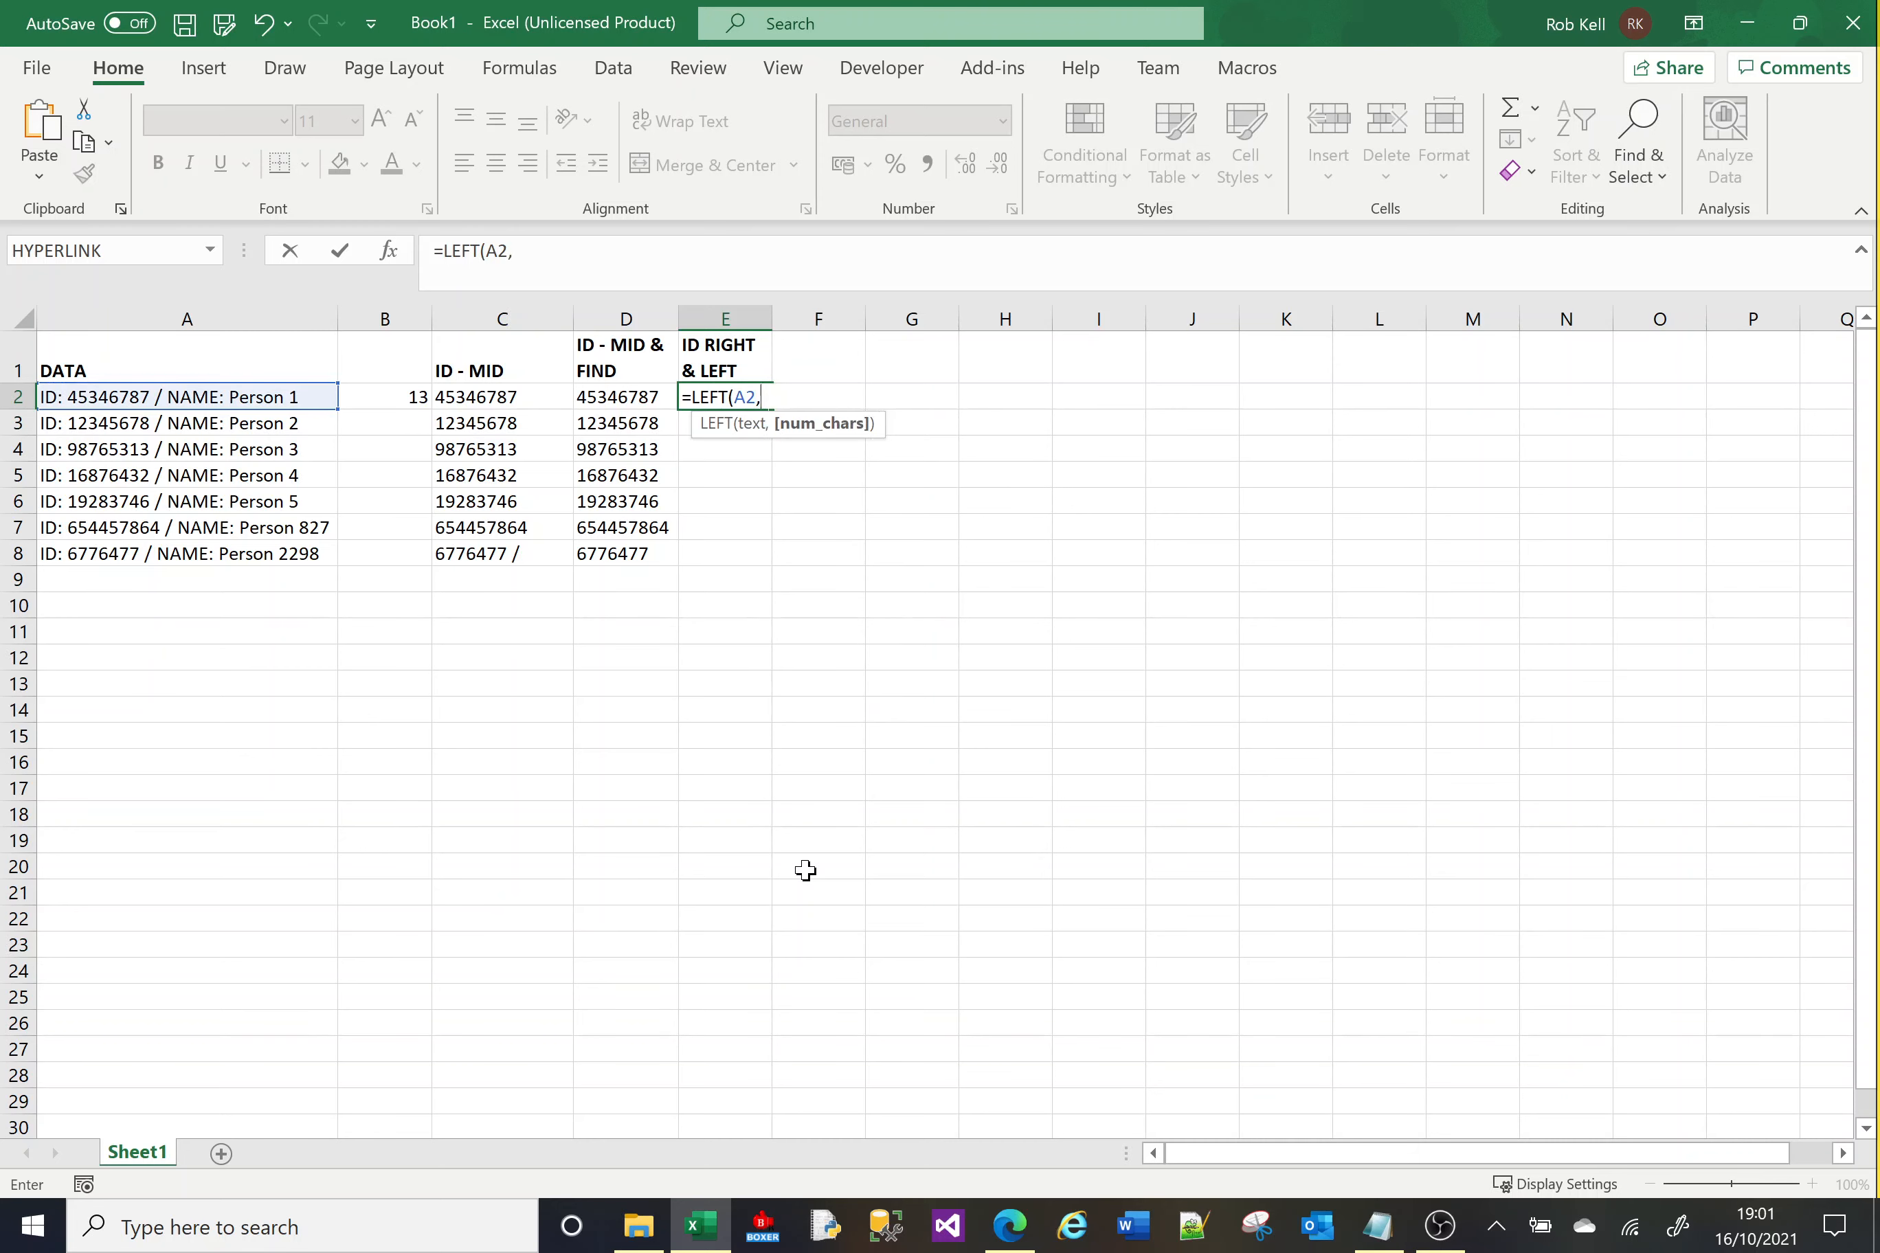
text(12))
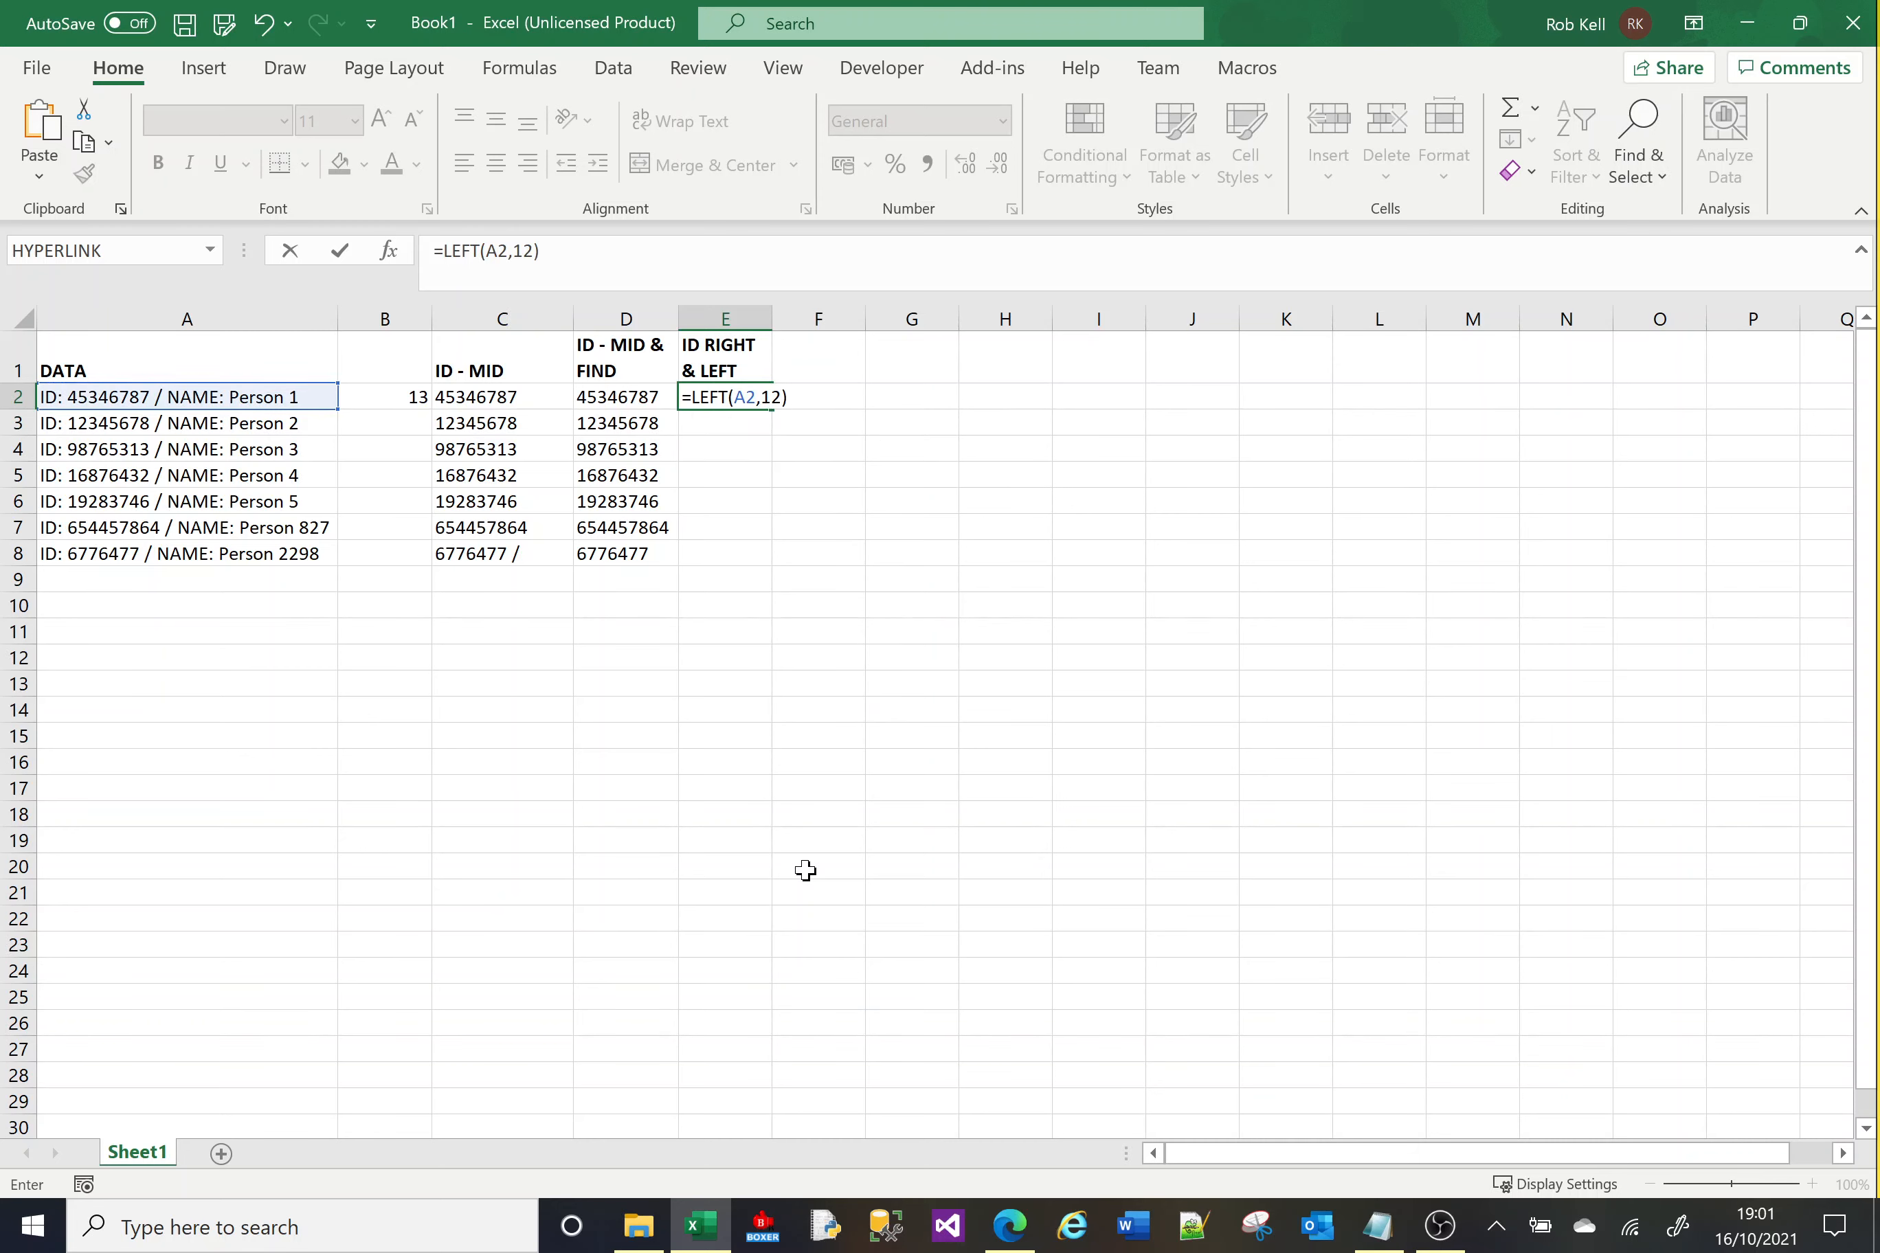
key(Return)
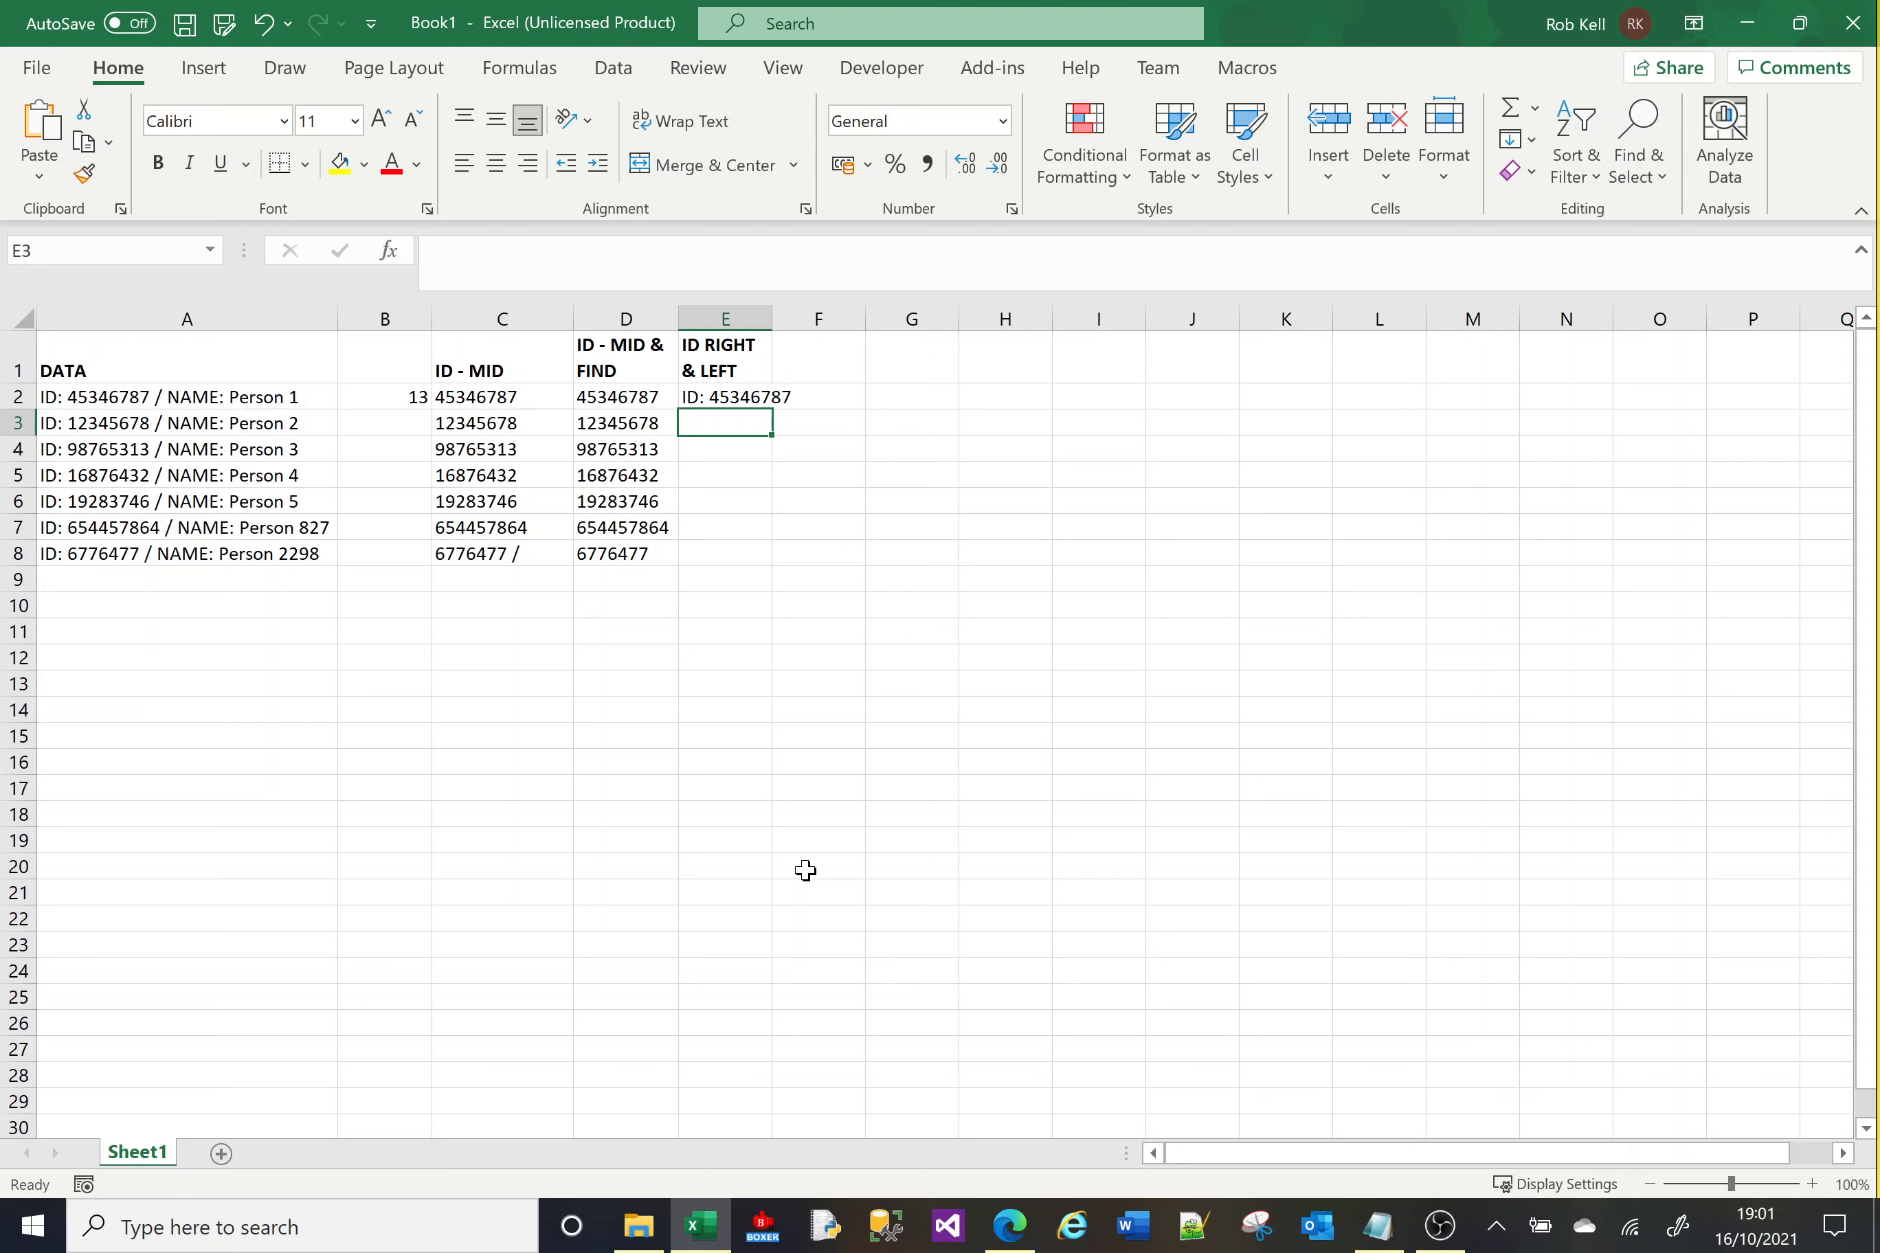
Enter the formula =RIGHT(A2,12) in cell F2.
key(Up)
key(Right)
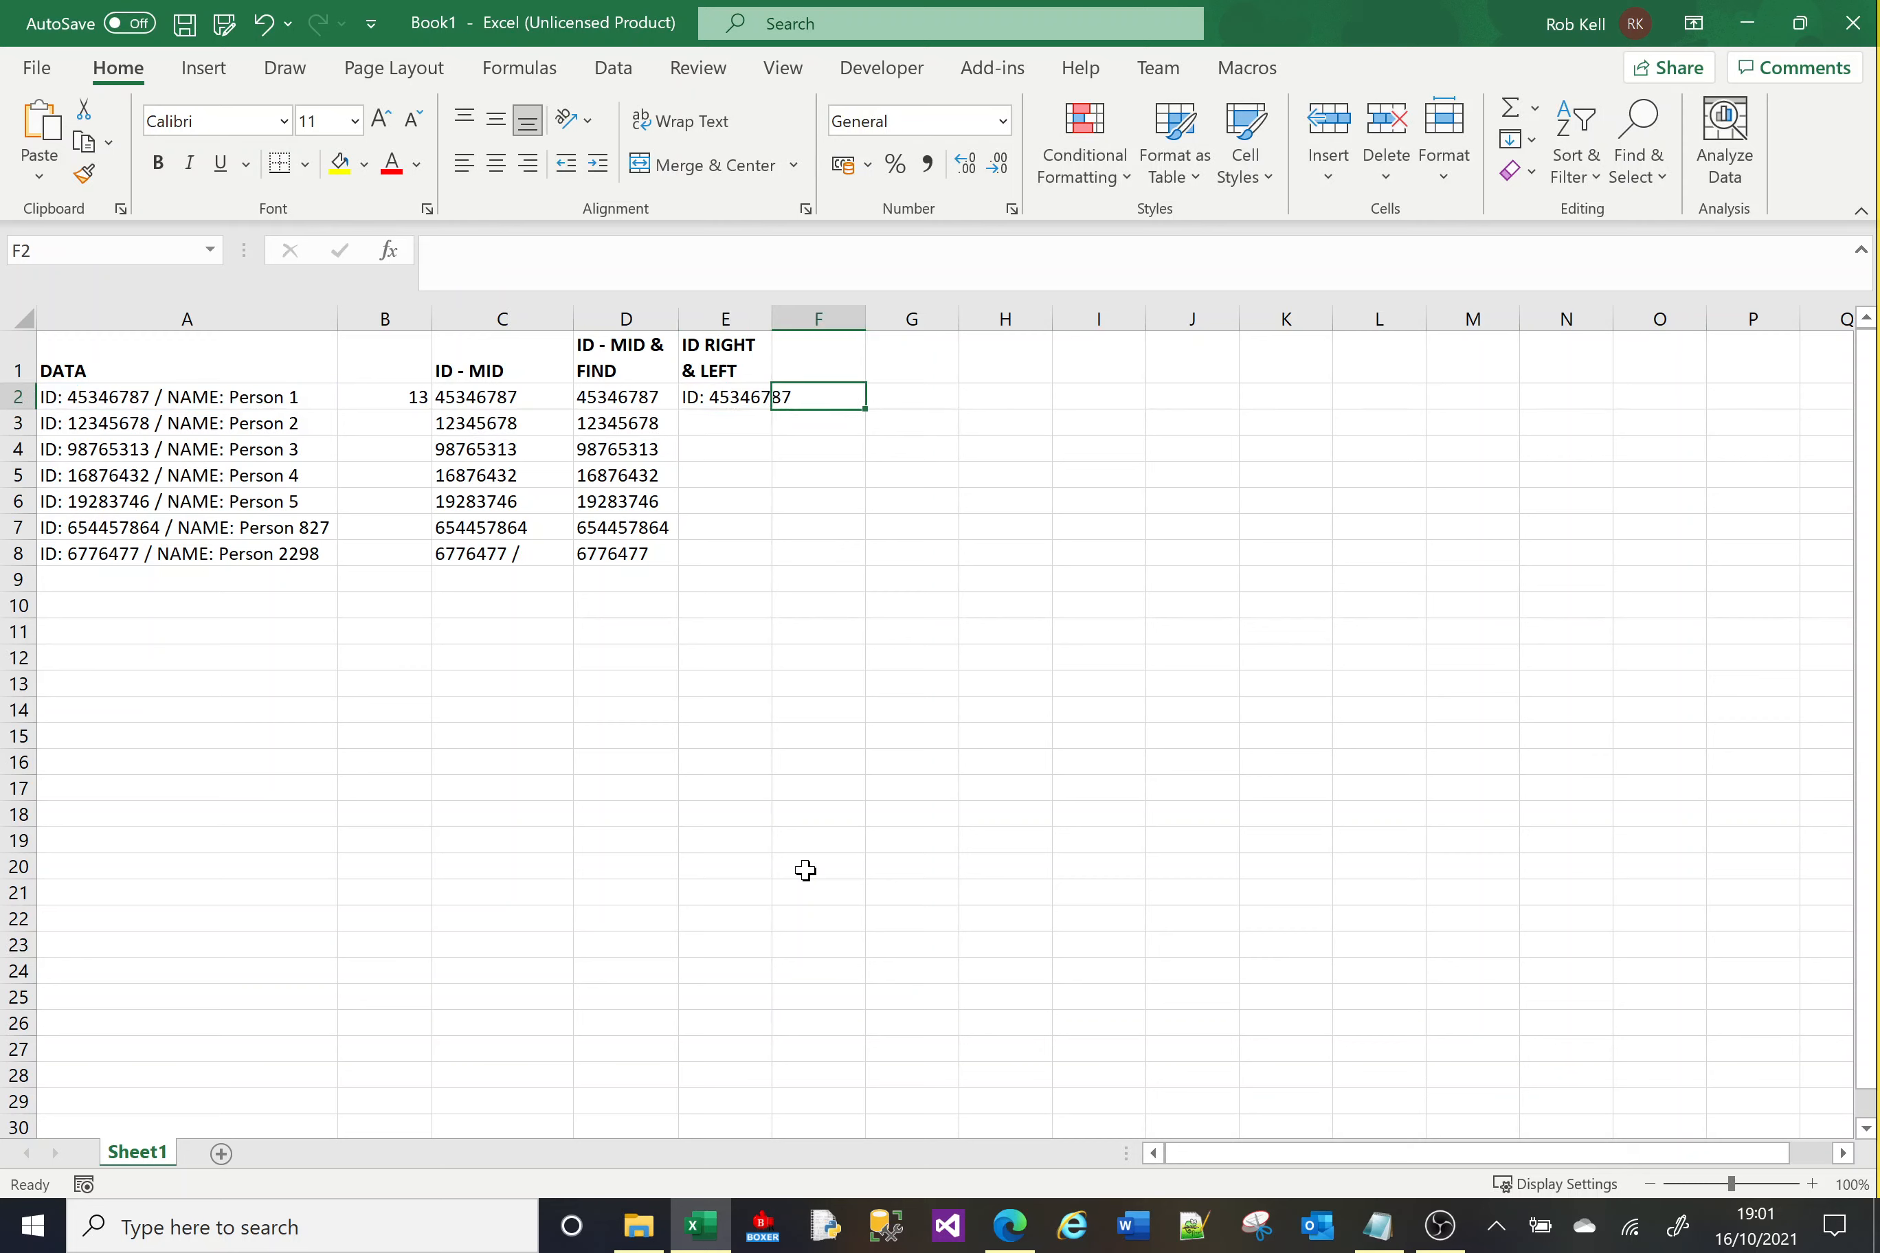
text(=RIGHT()
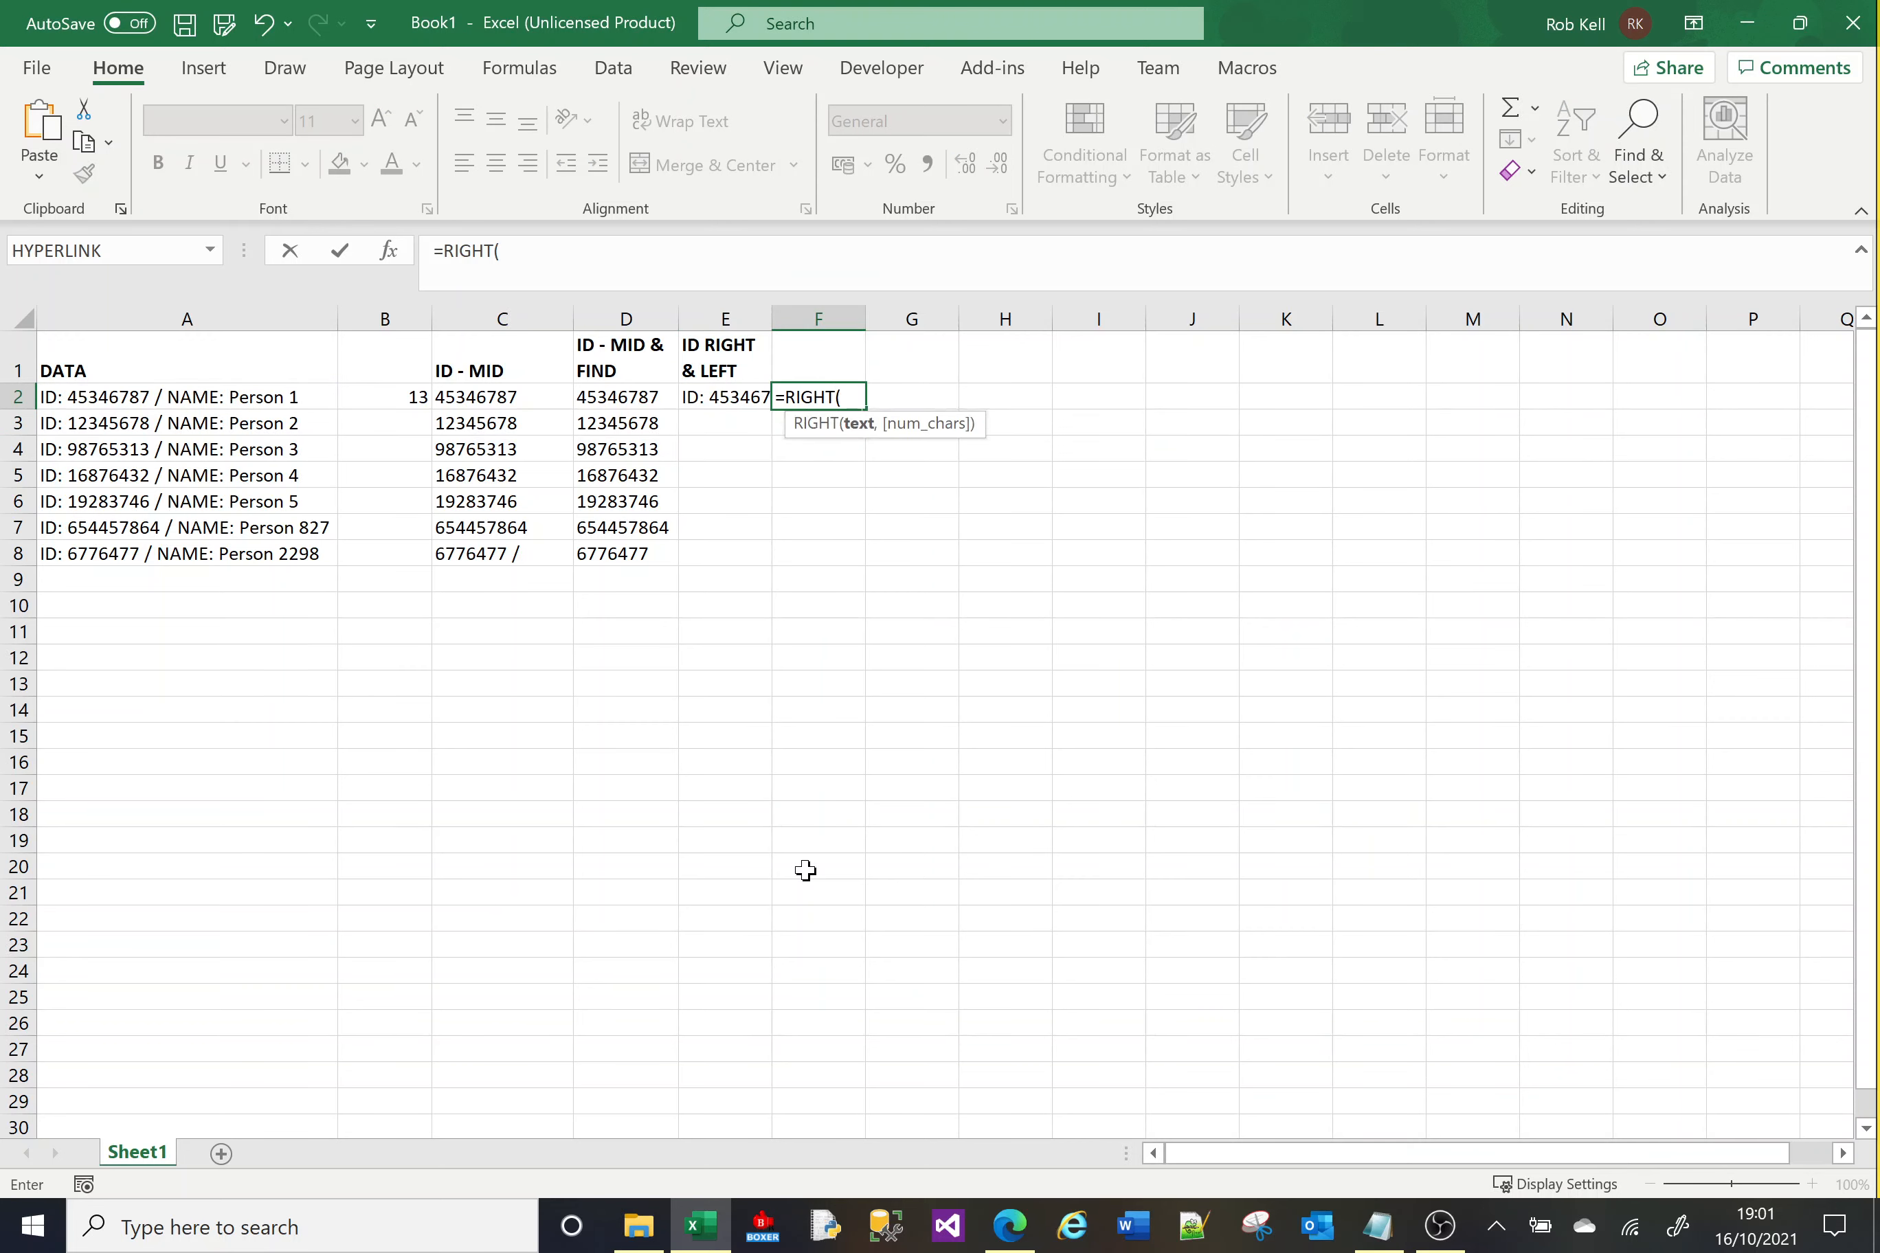
text(A2,1)
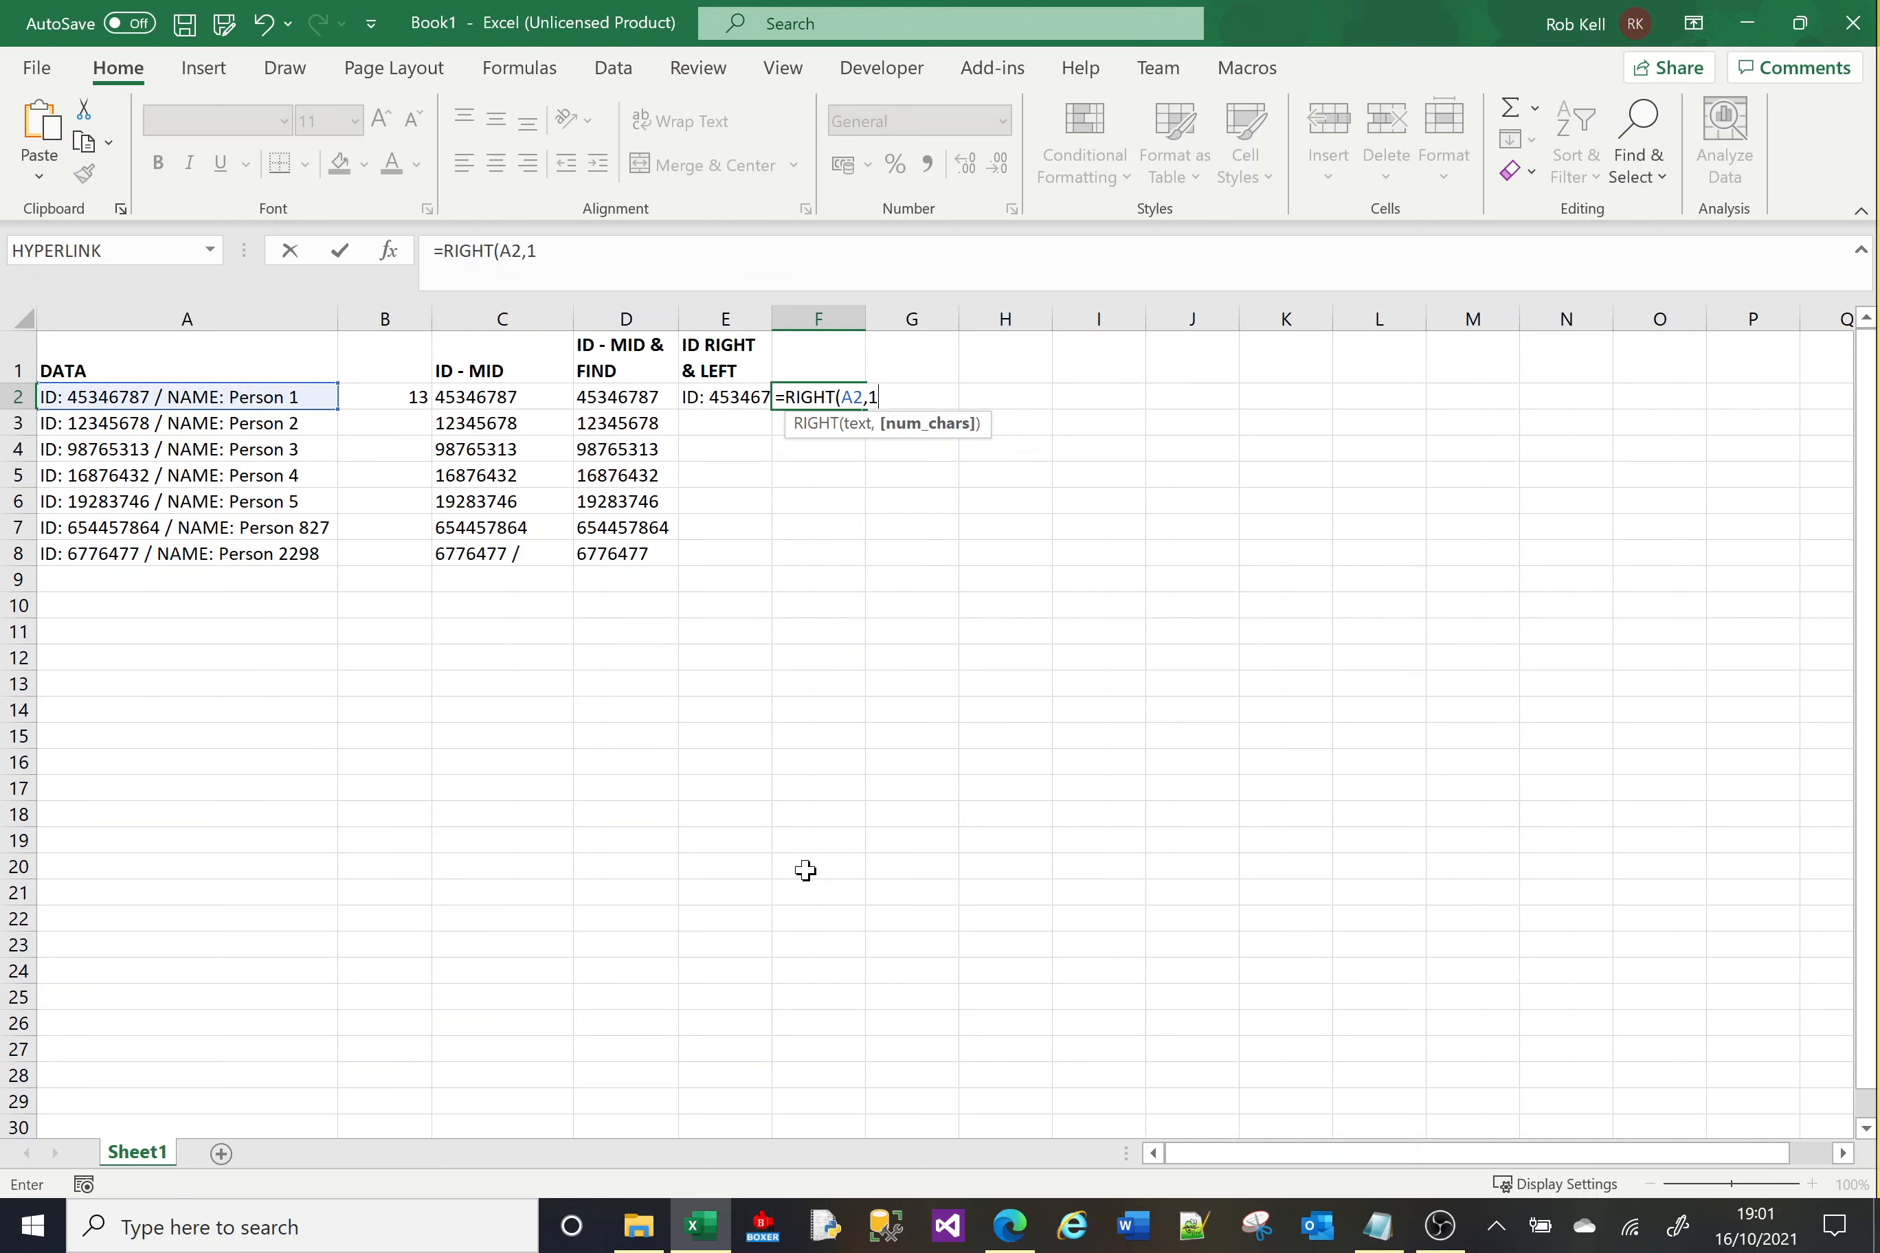
text(2))
key(Return)
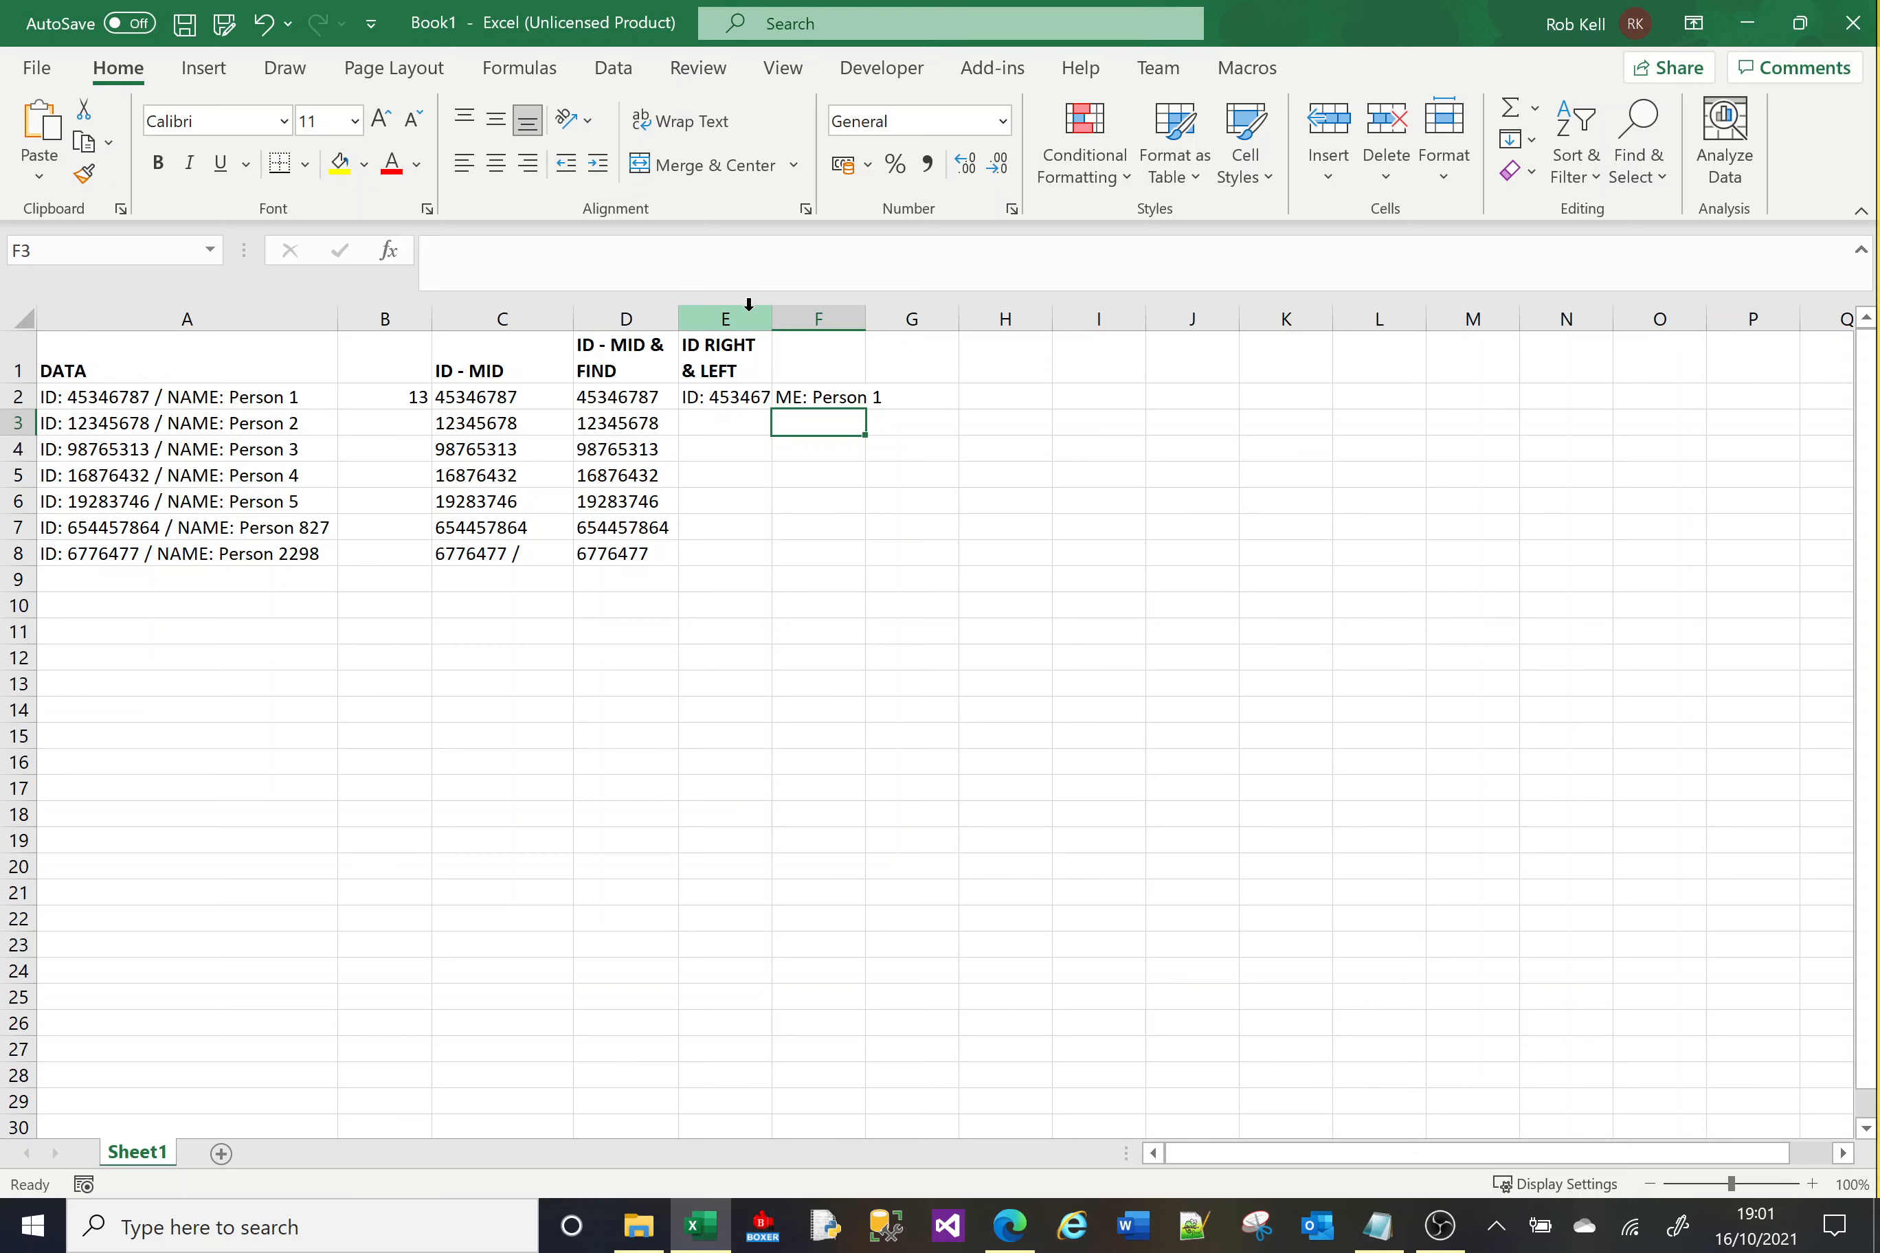
Auto-fit the widths of columns E and F to their contents.
drag(761, 316, 777, 319)
double_click(772, 319)
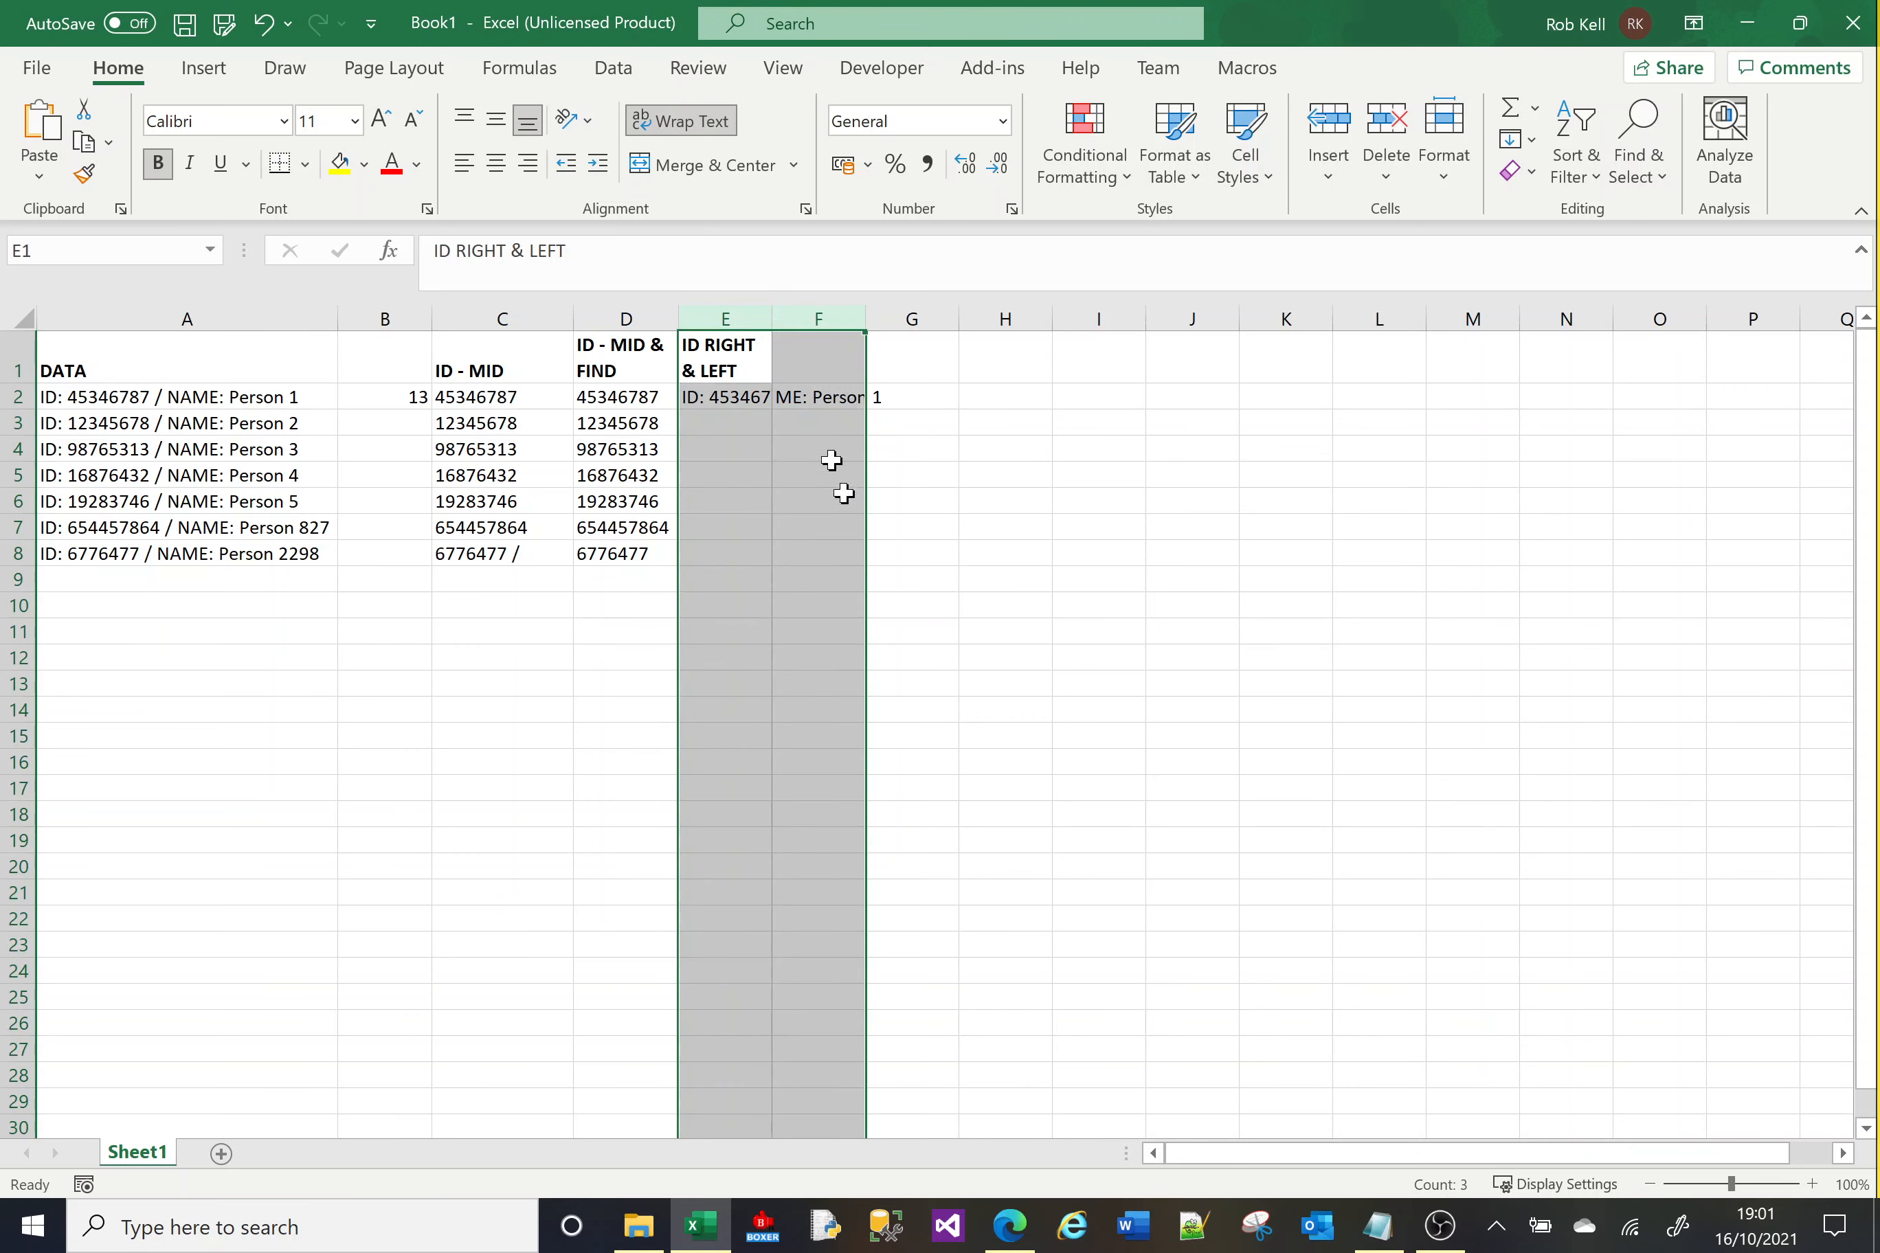
click(881, 567)
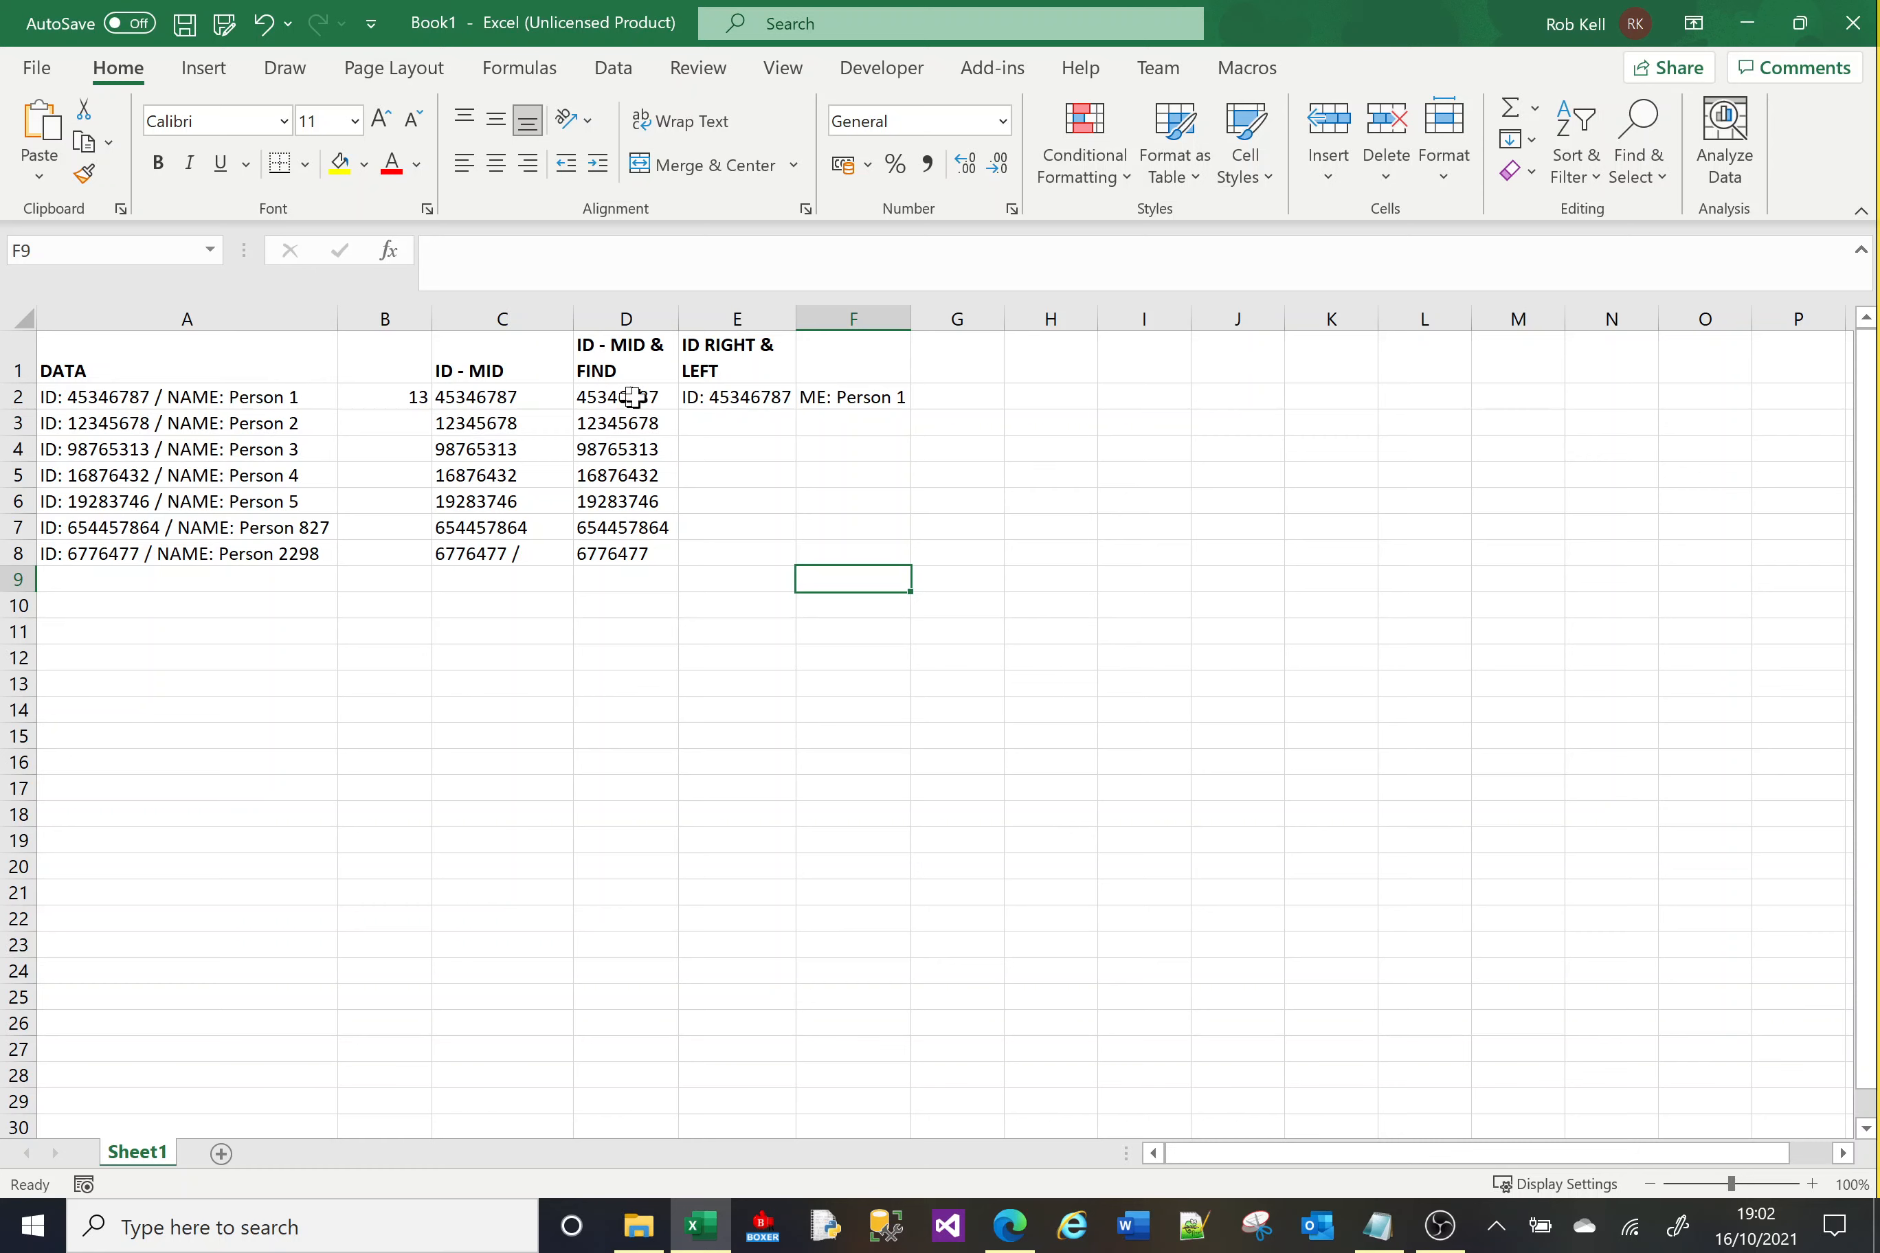
Replace the fixed number of characters in E2's LEFT formula with FIND(" / ", A2).
click(741, 398)
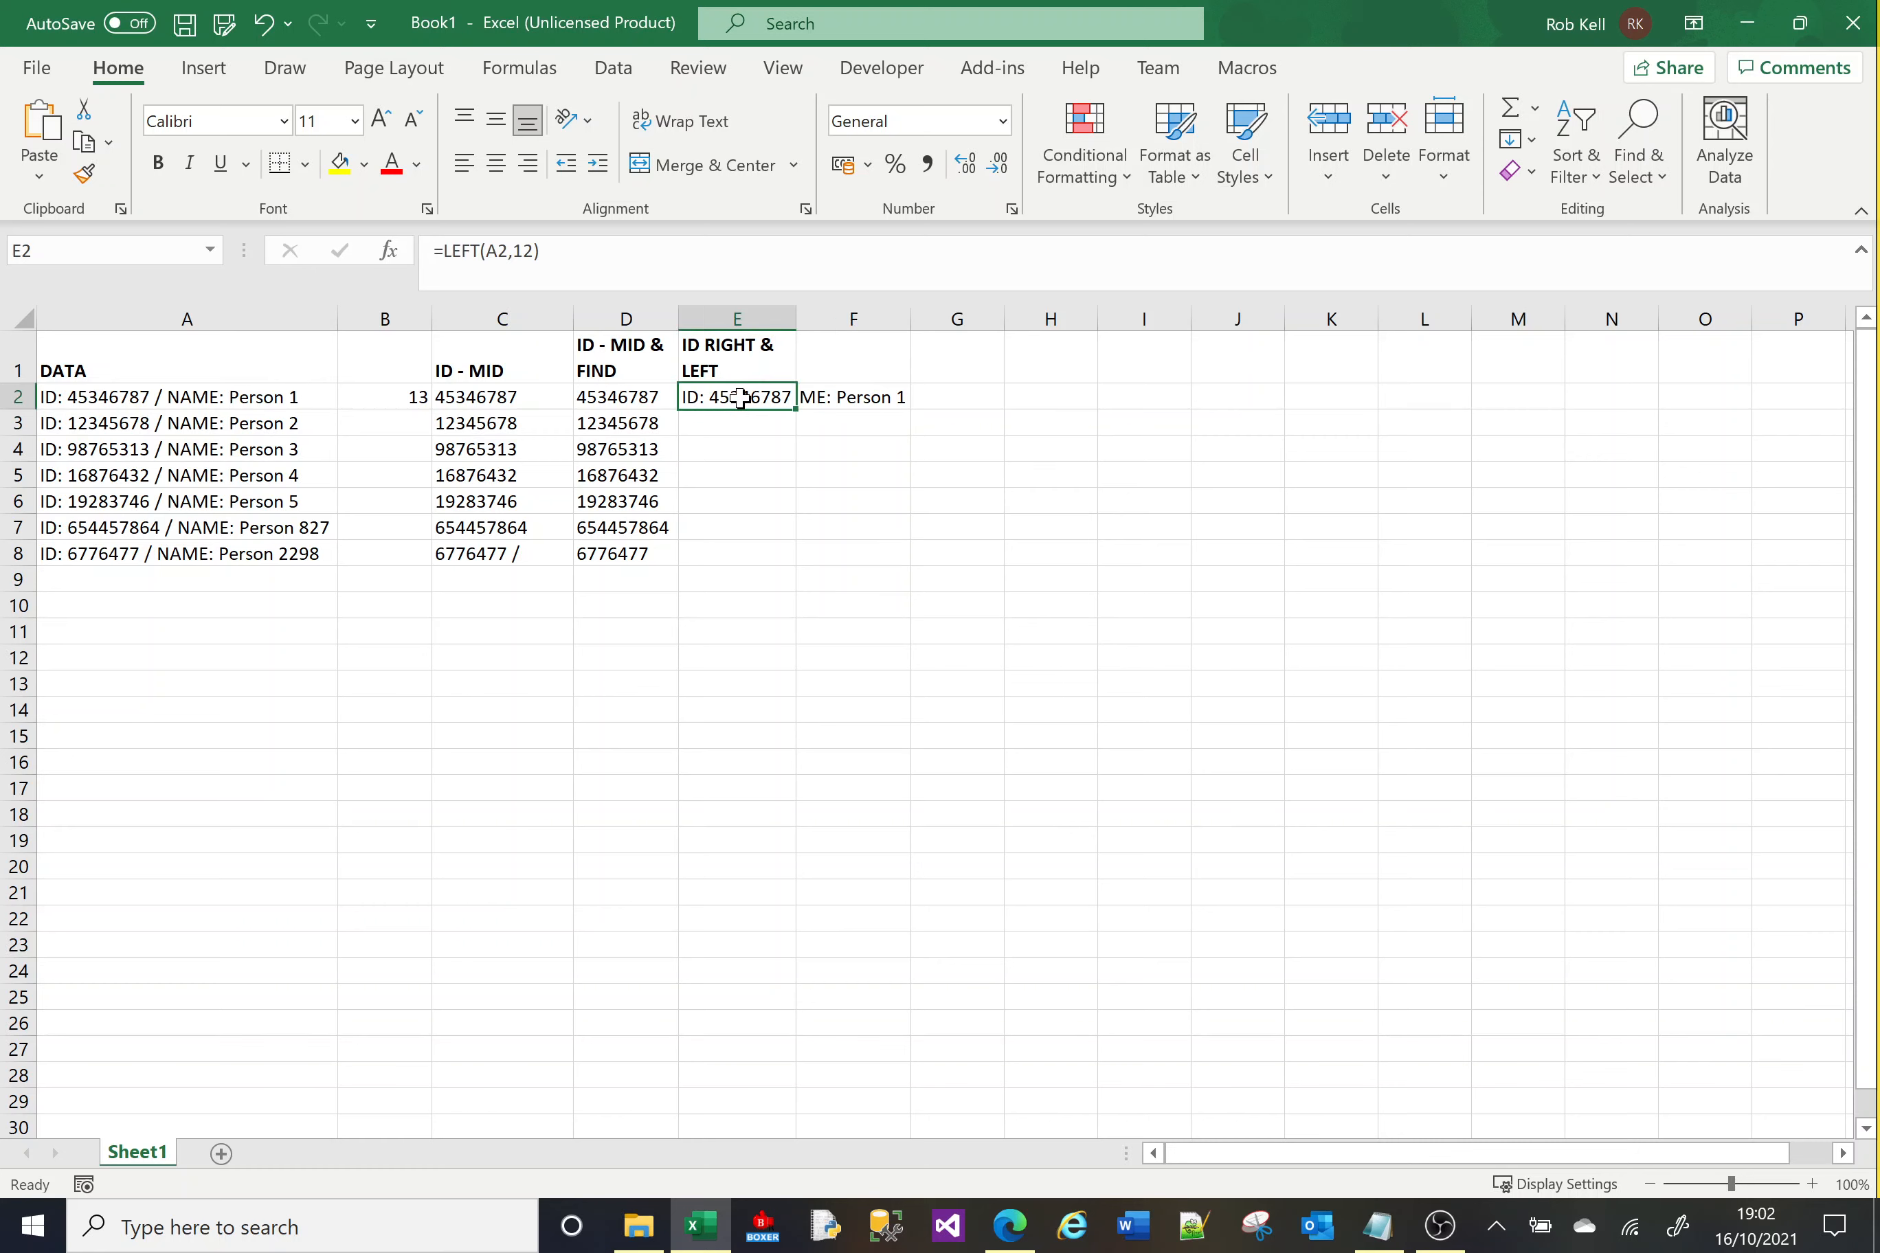
click(530, 251)
key(BackSpace)
text(FIND(" / ")
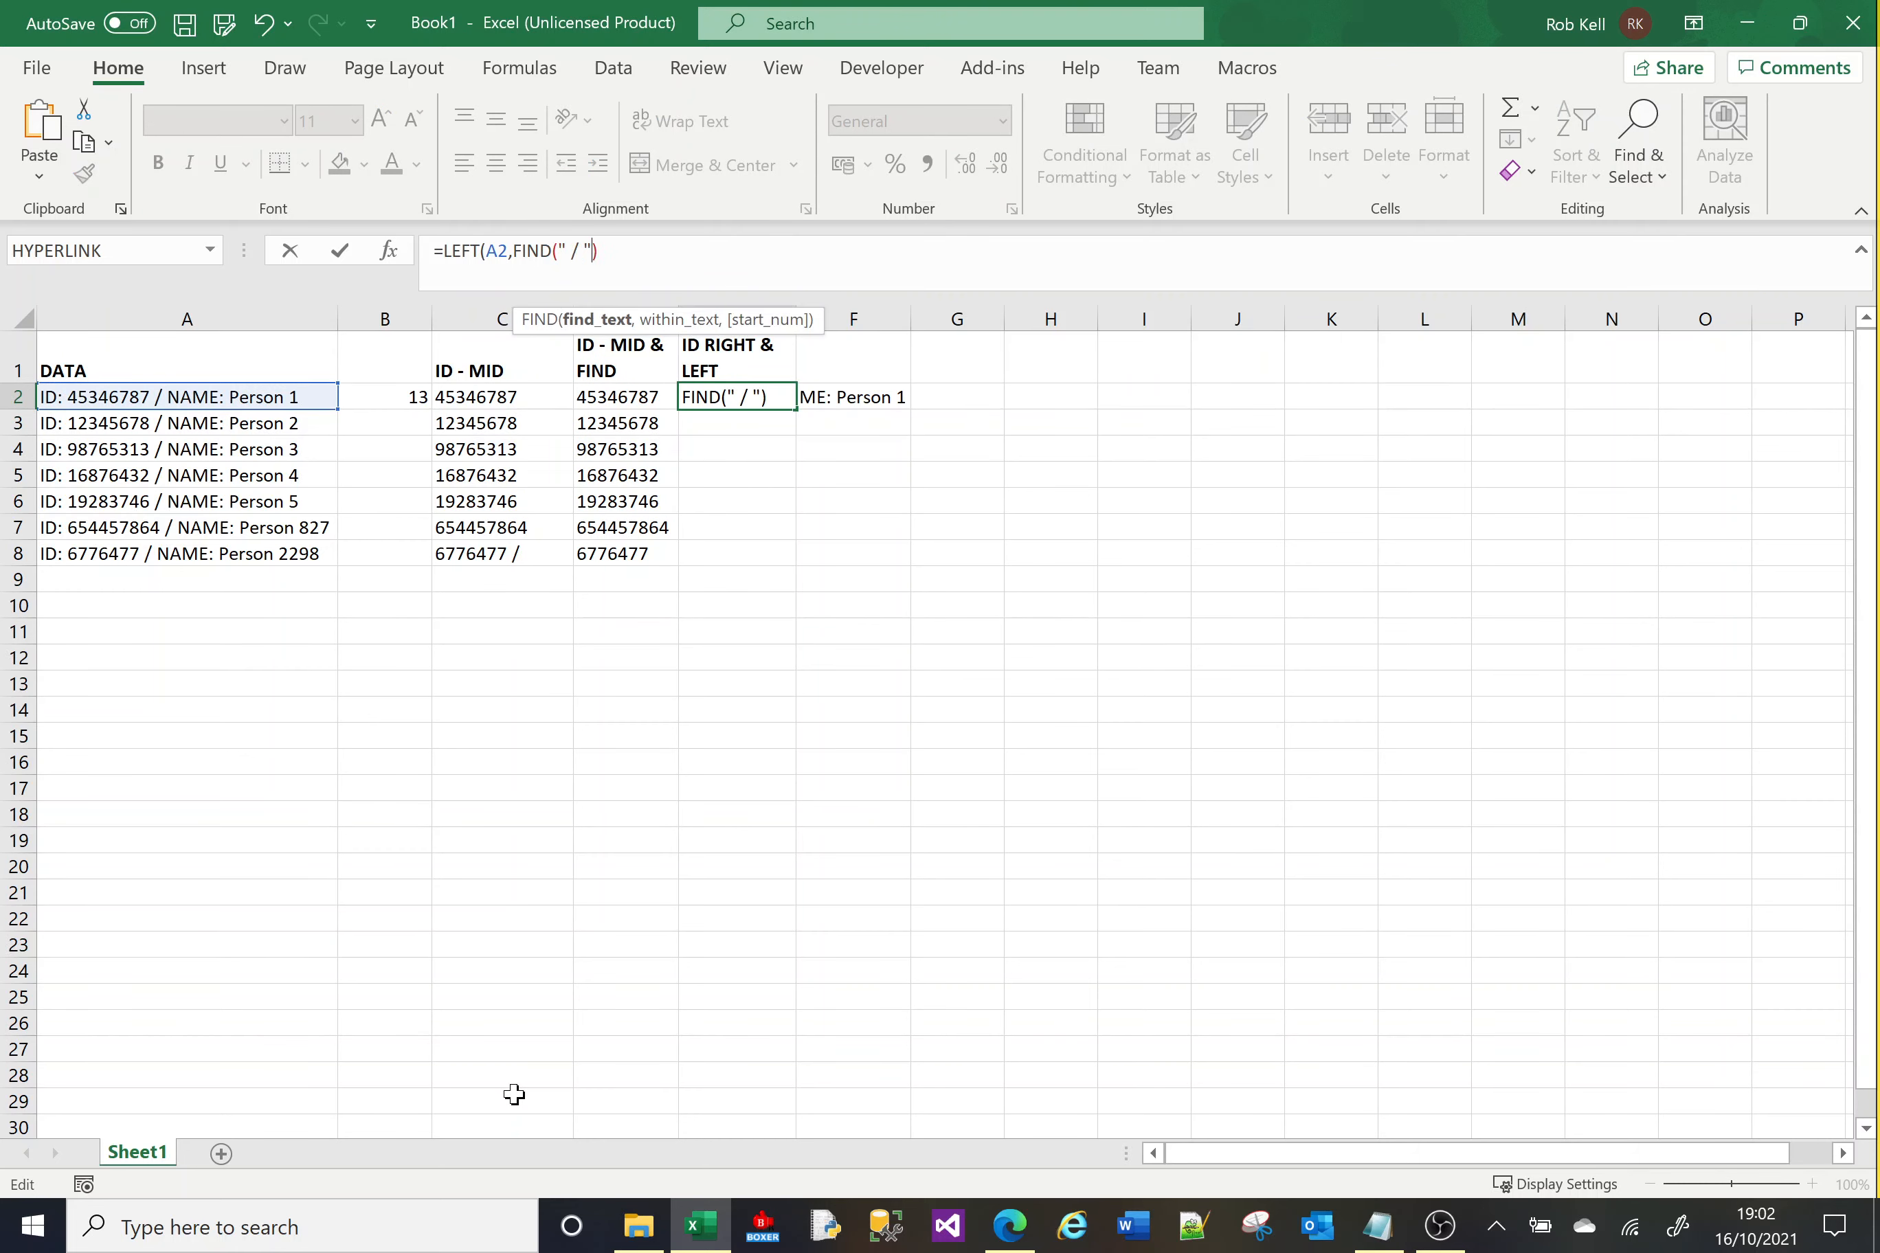
text(, A2)
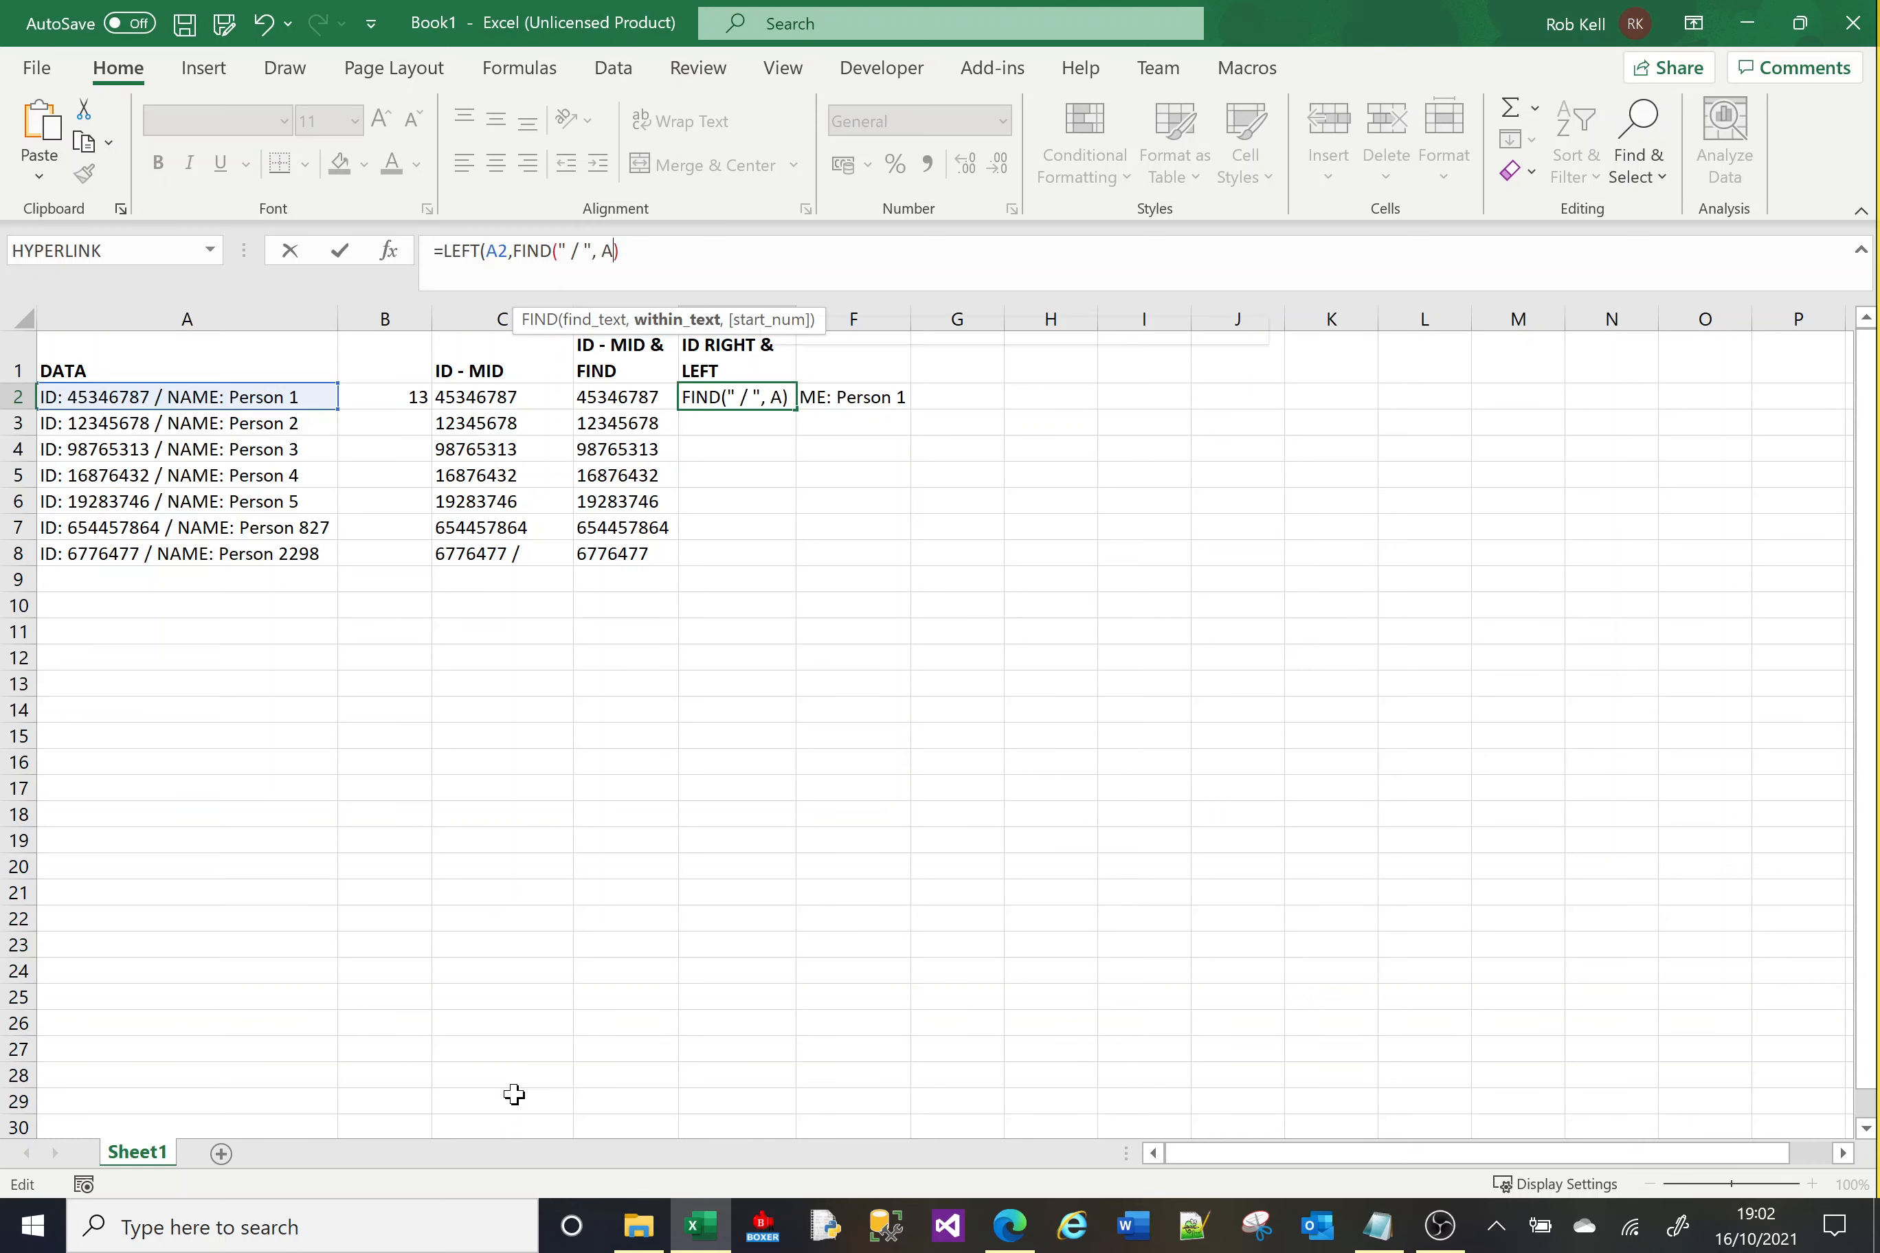
key(Right)
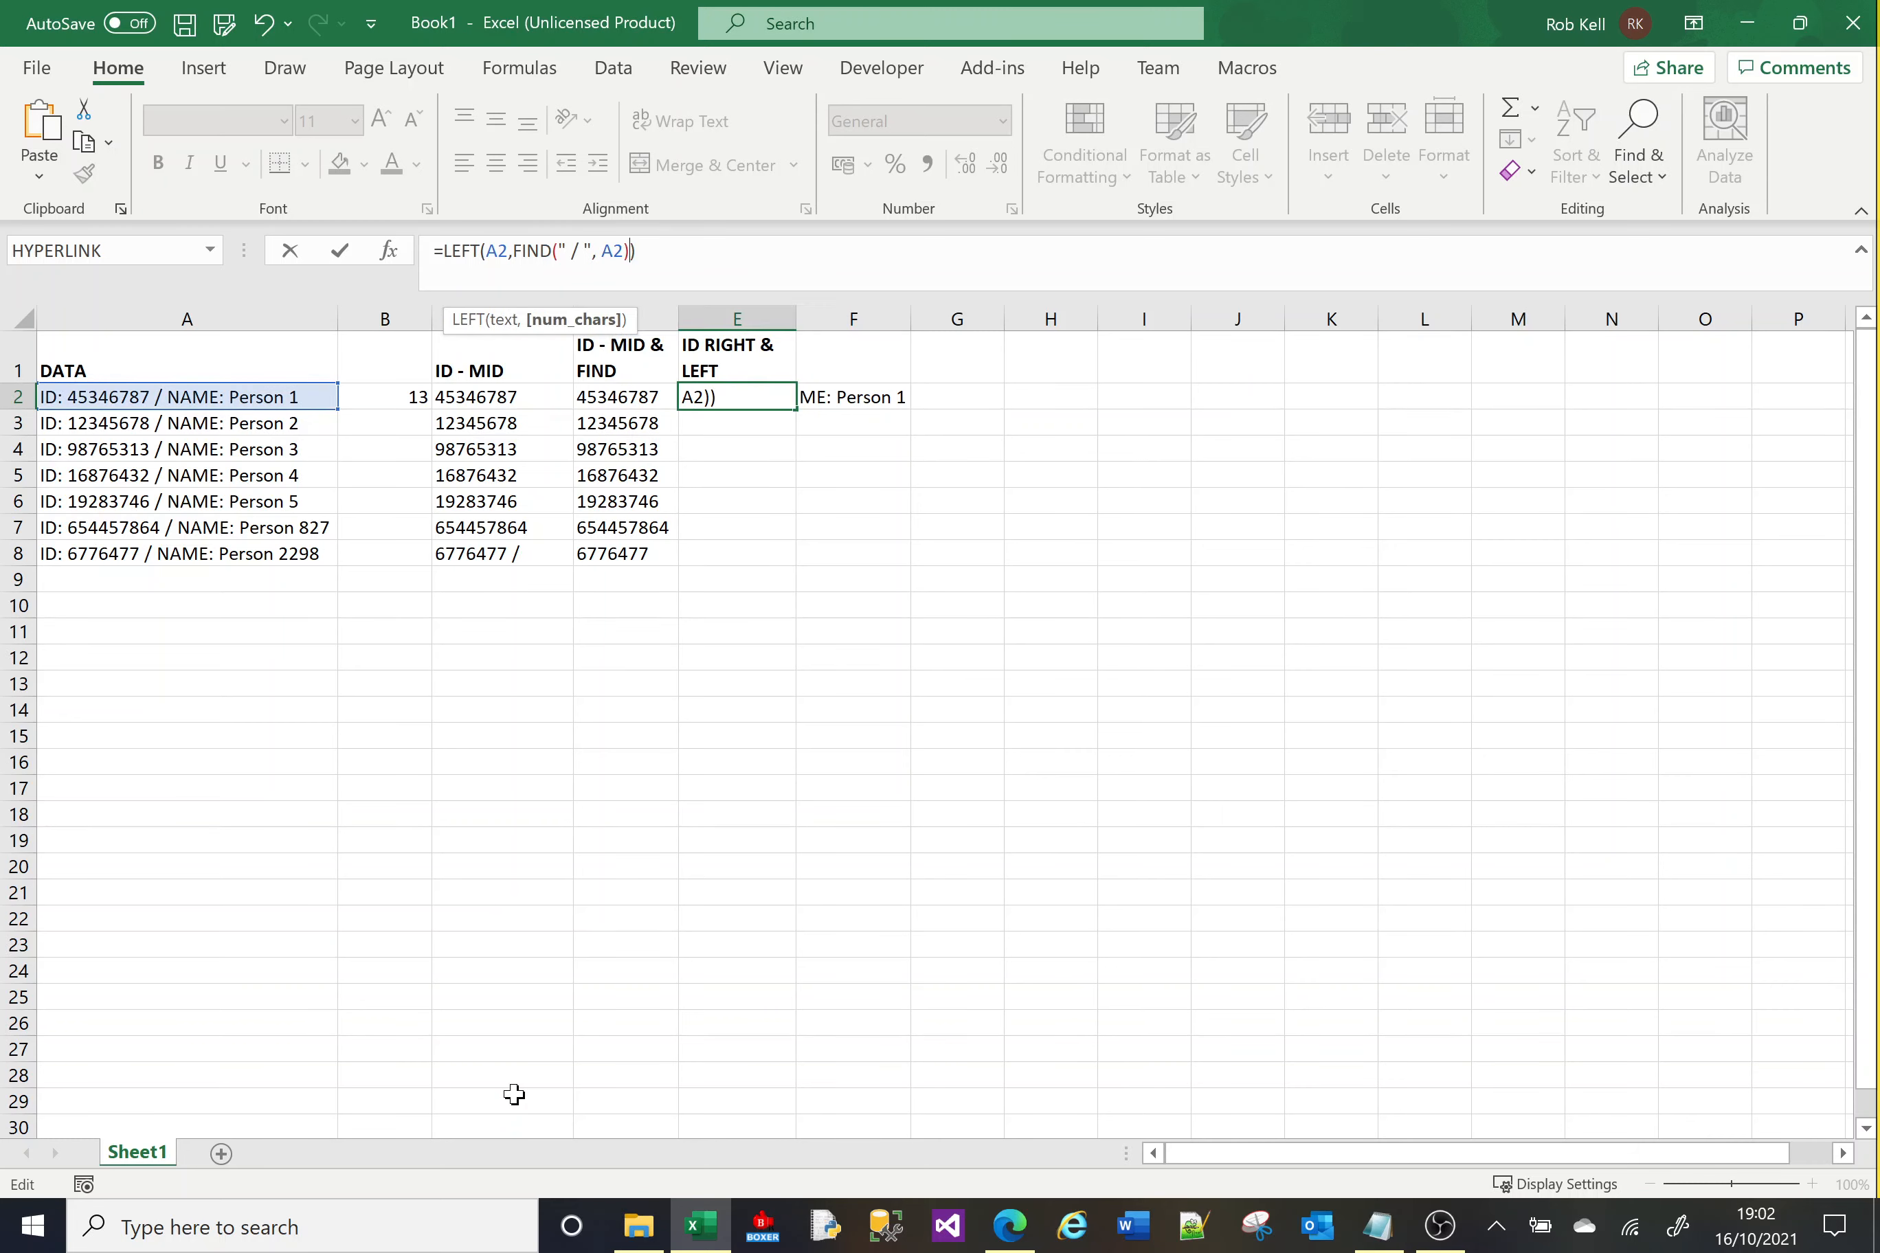
key(Return)
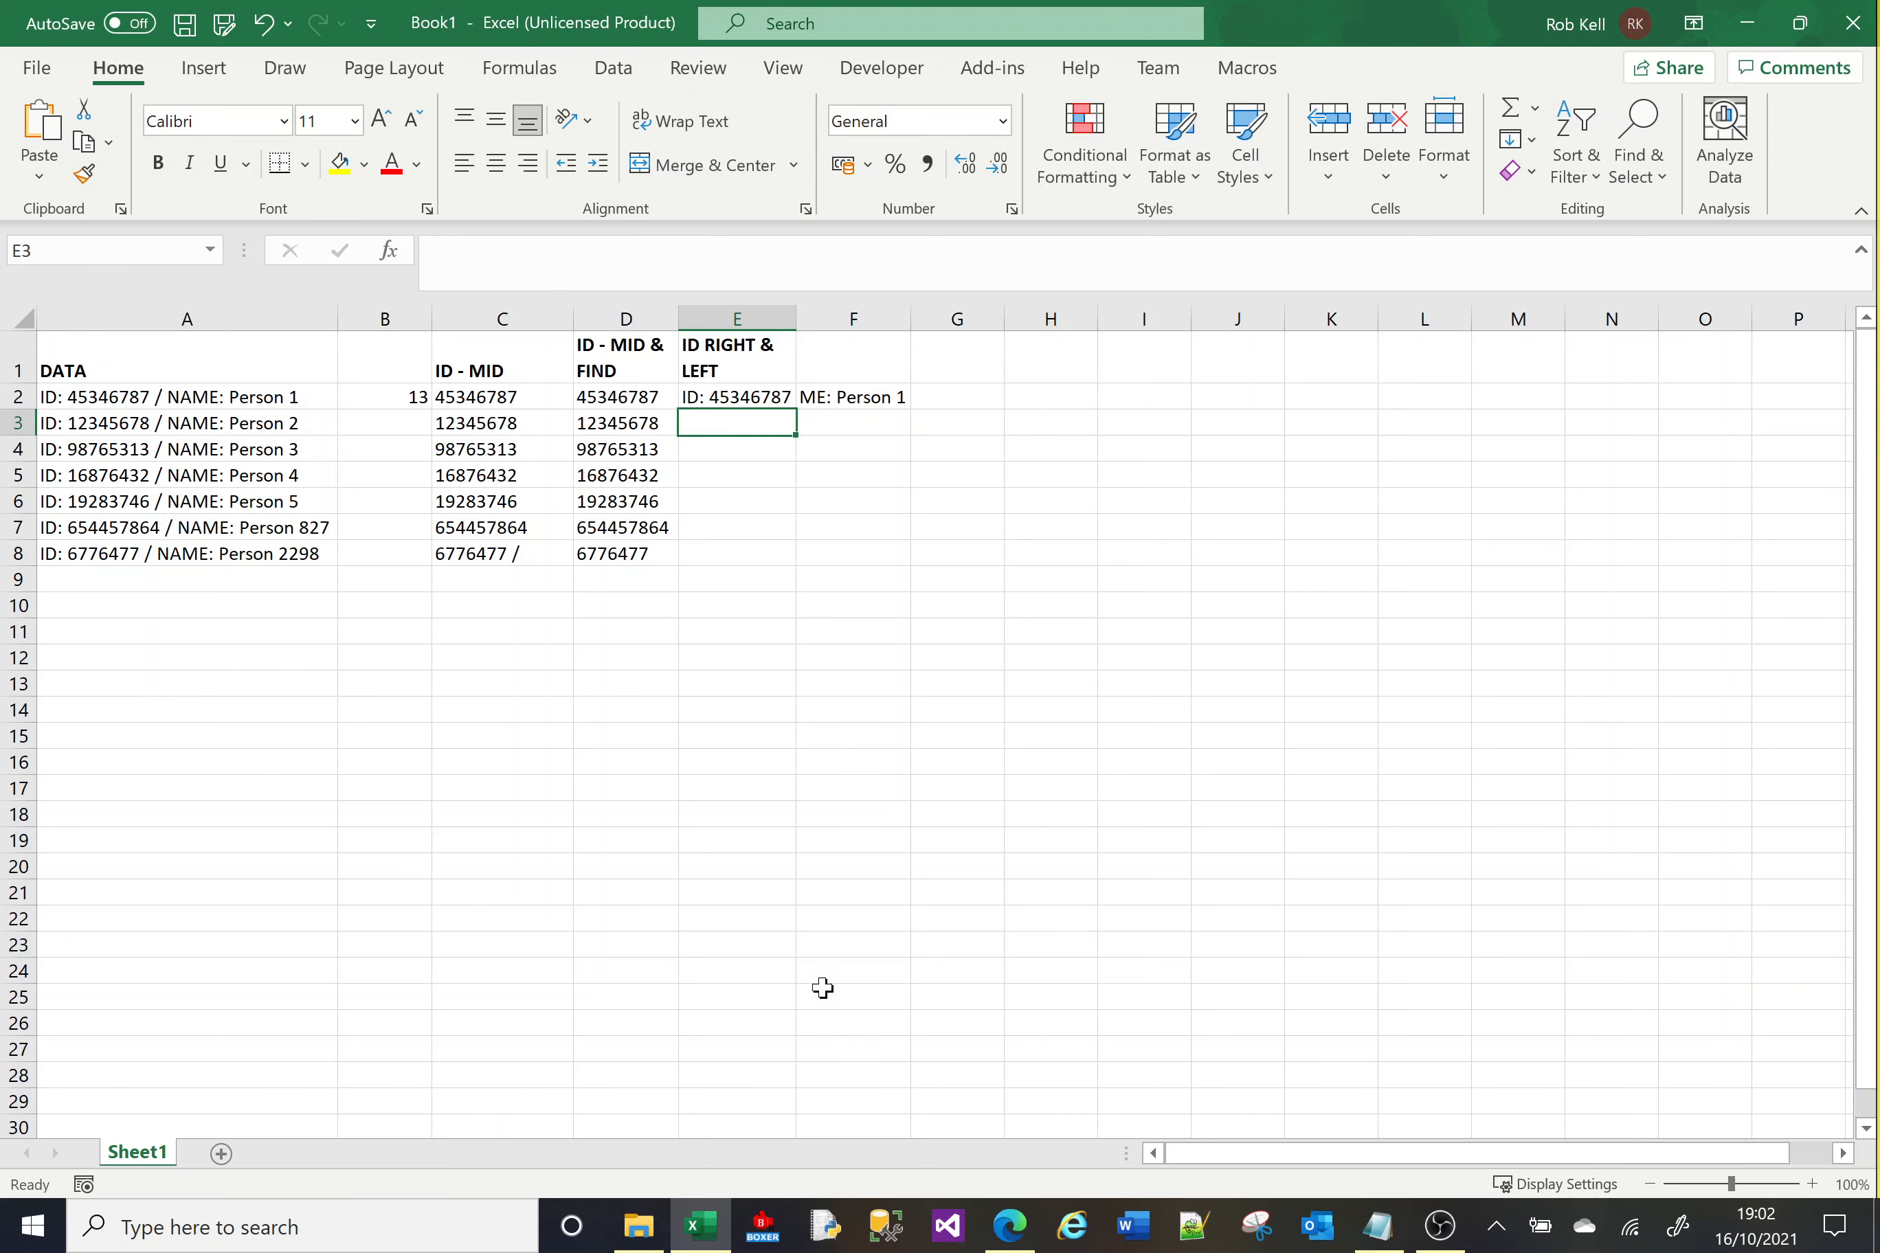
Subtract 1 from the FIND result in E2's LEFT formula.
click(764, 392)
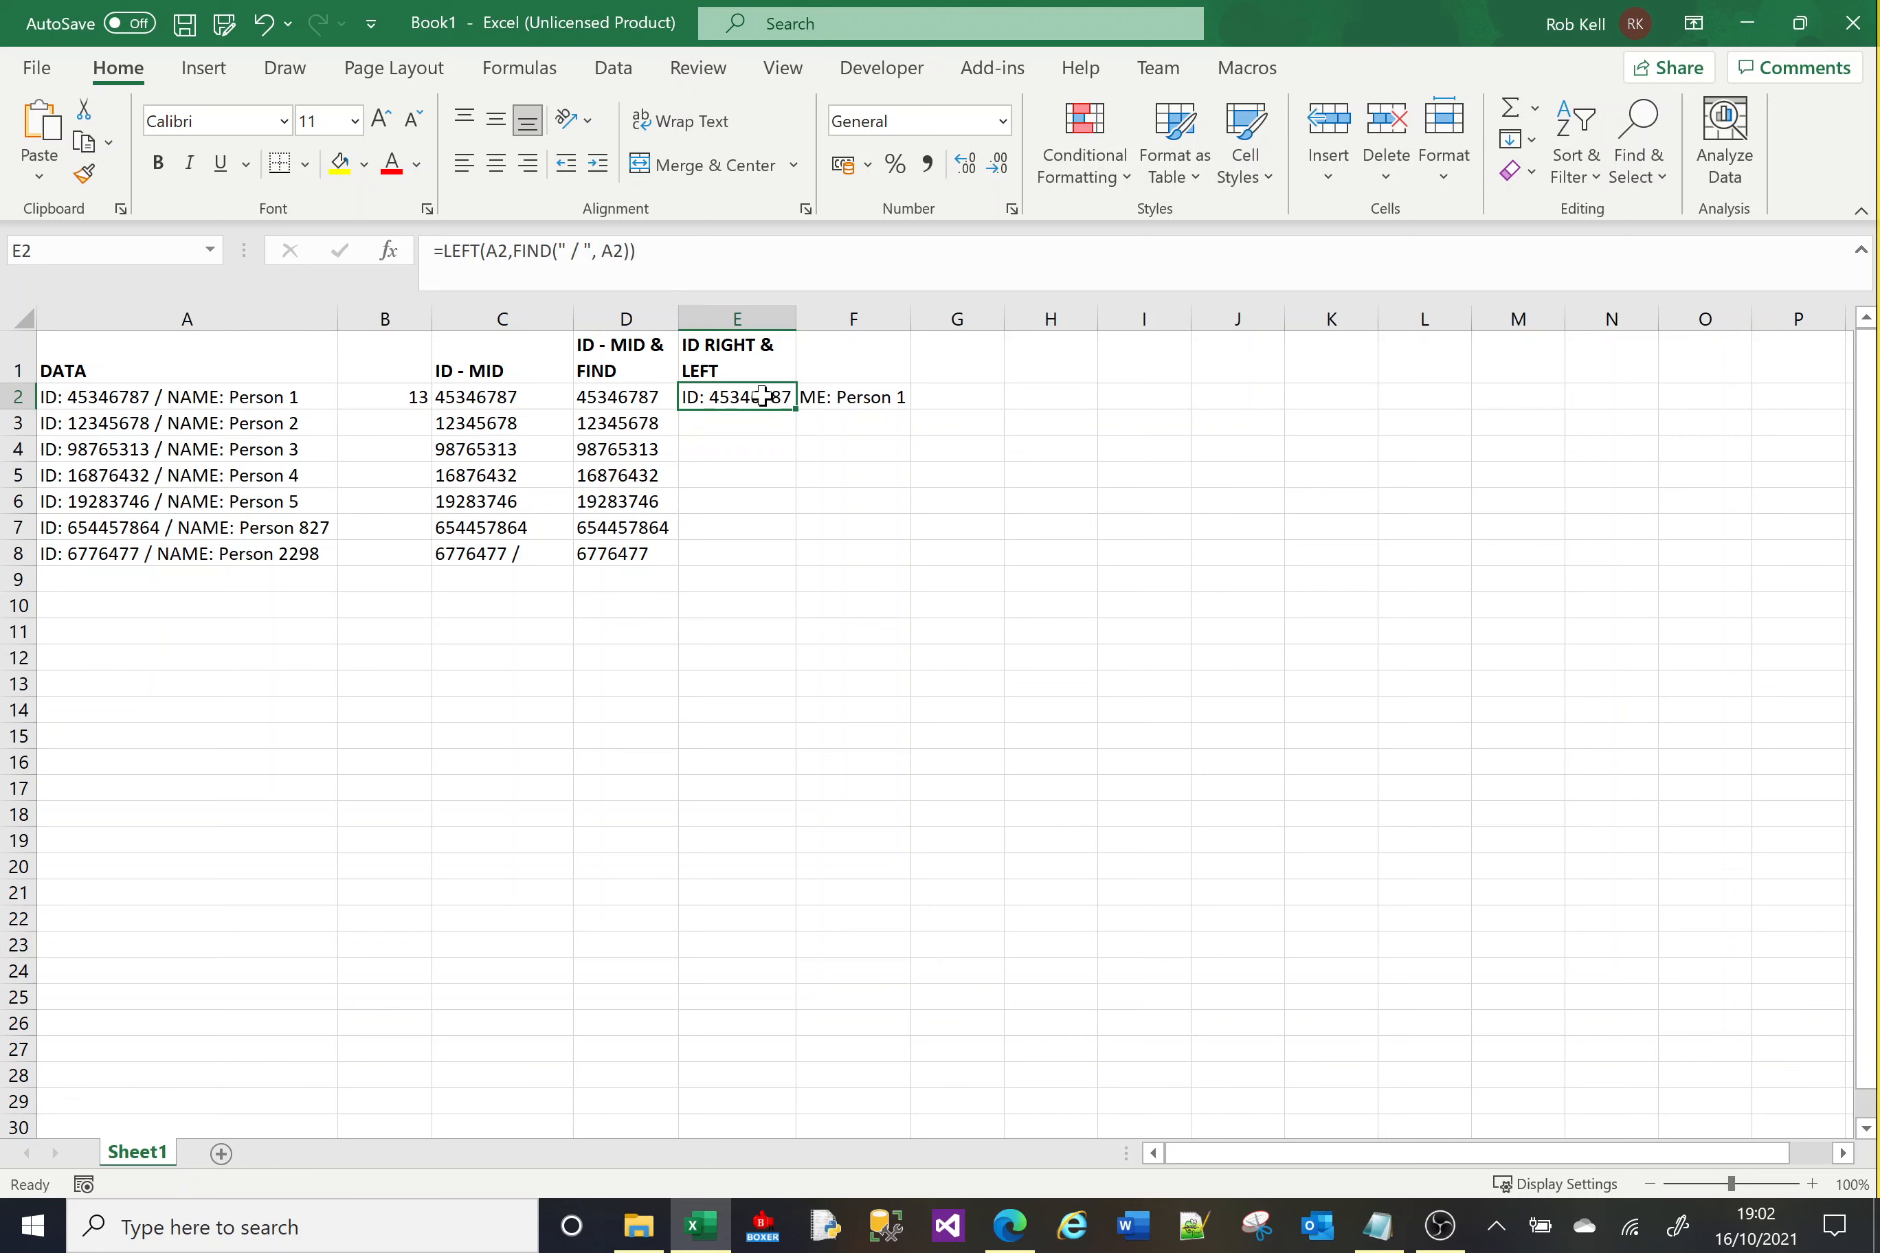
click(632, 250)
text(- )
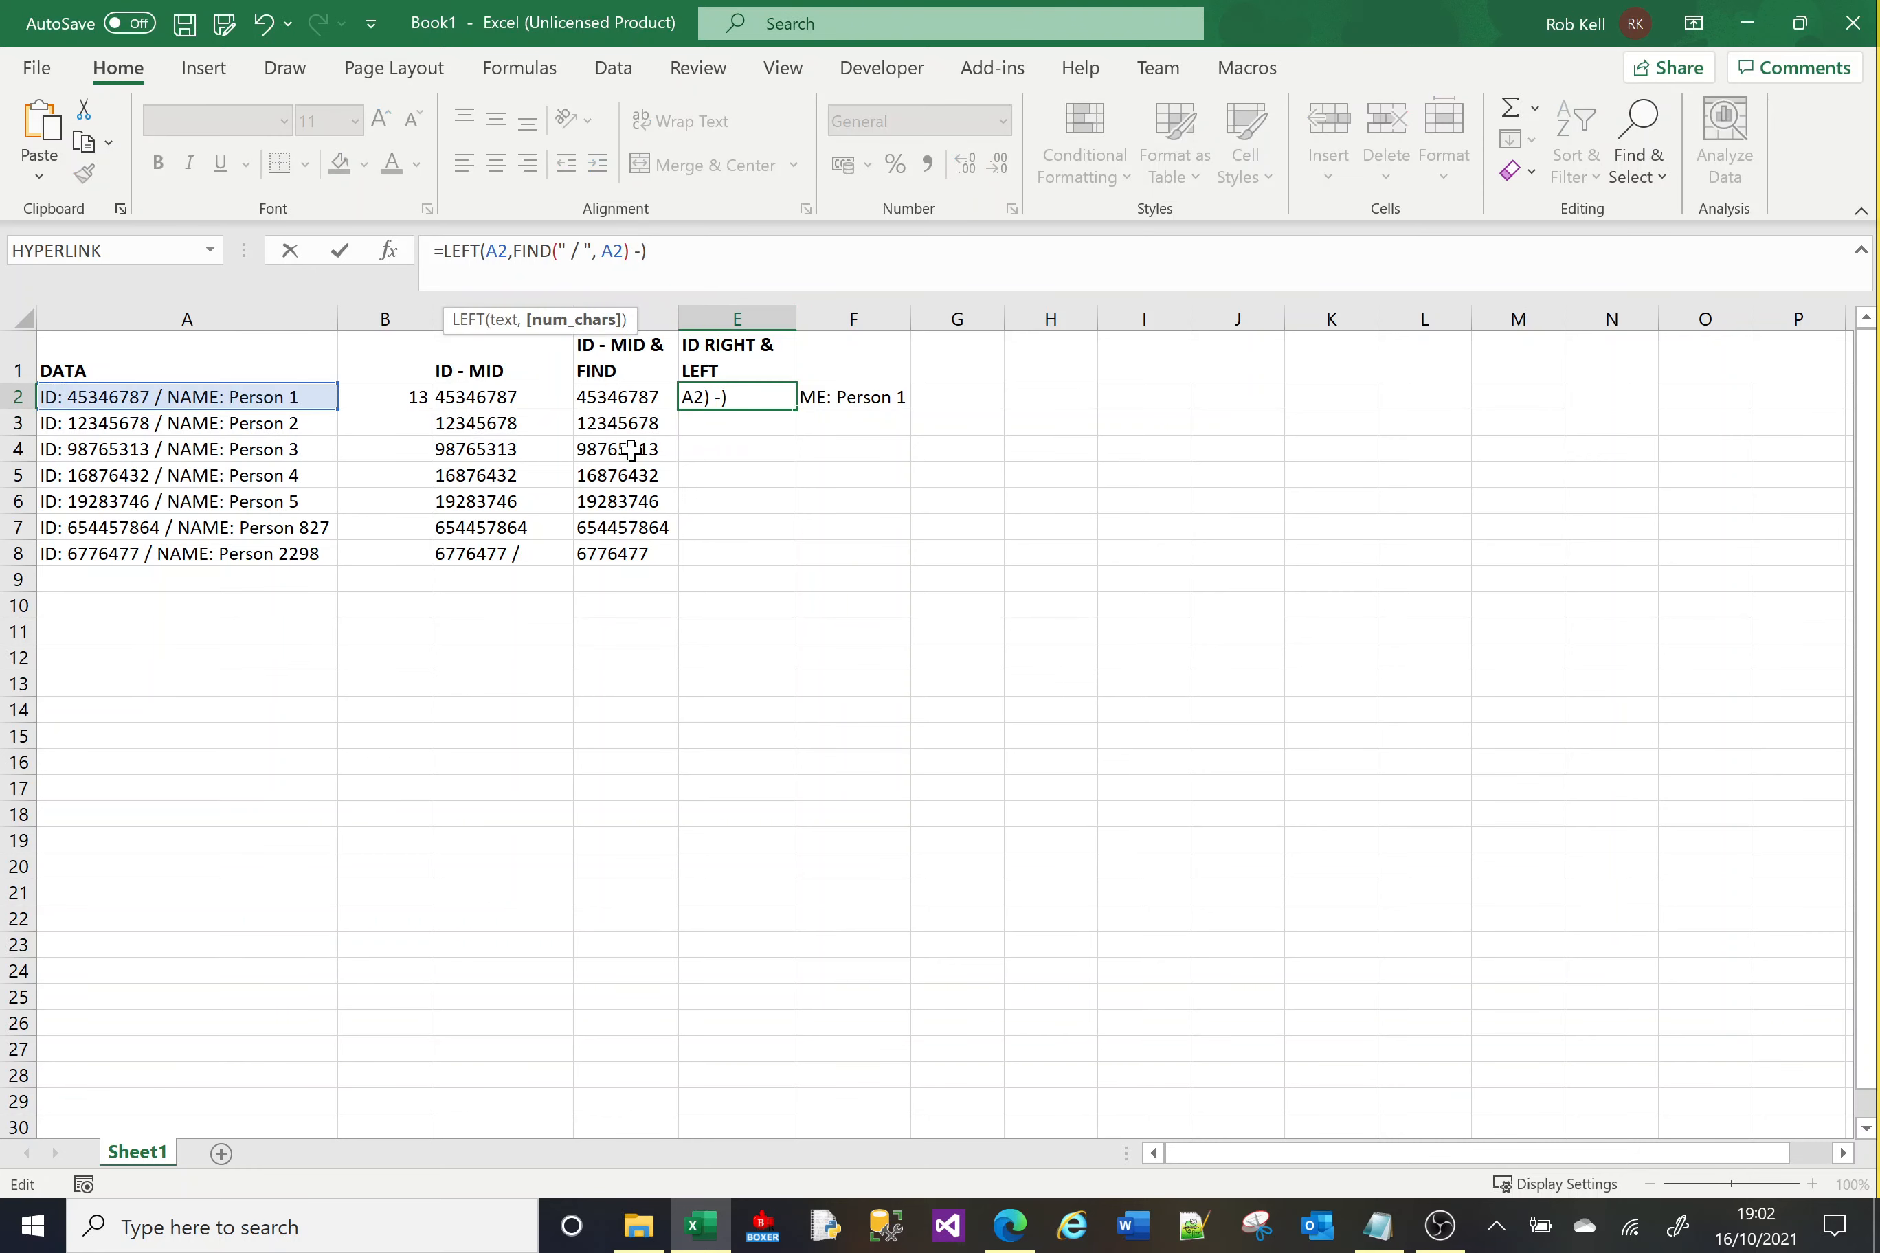
text(1)
key(Return)
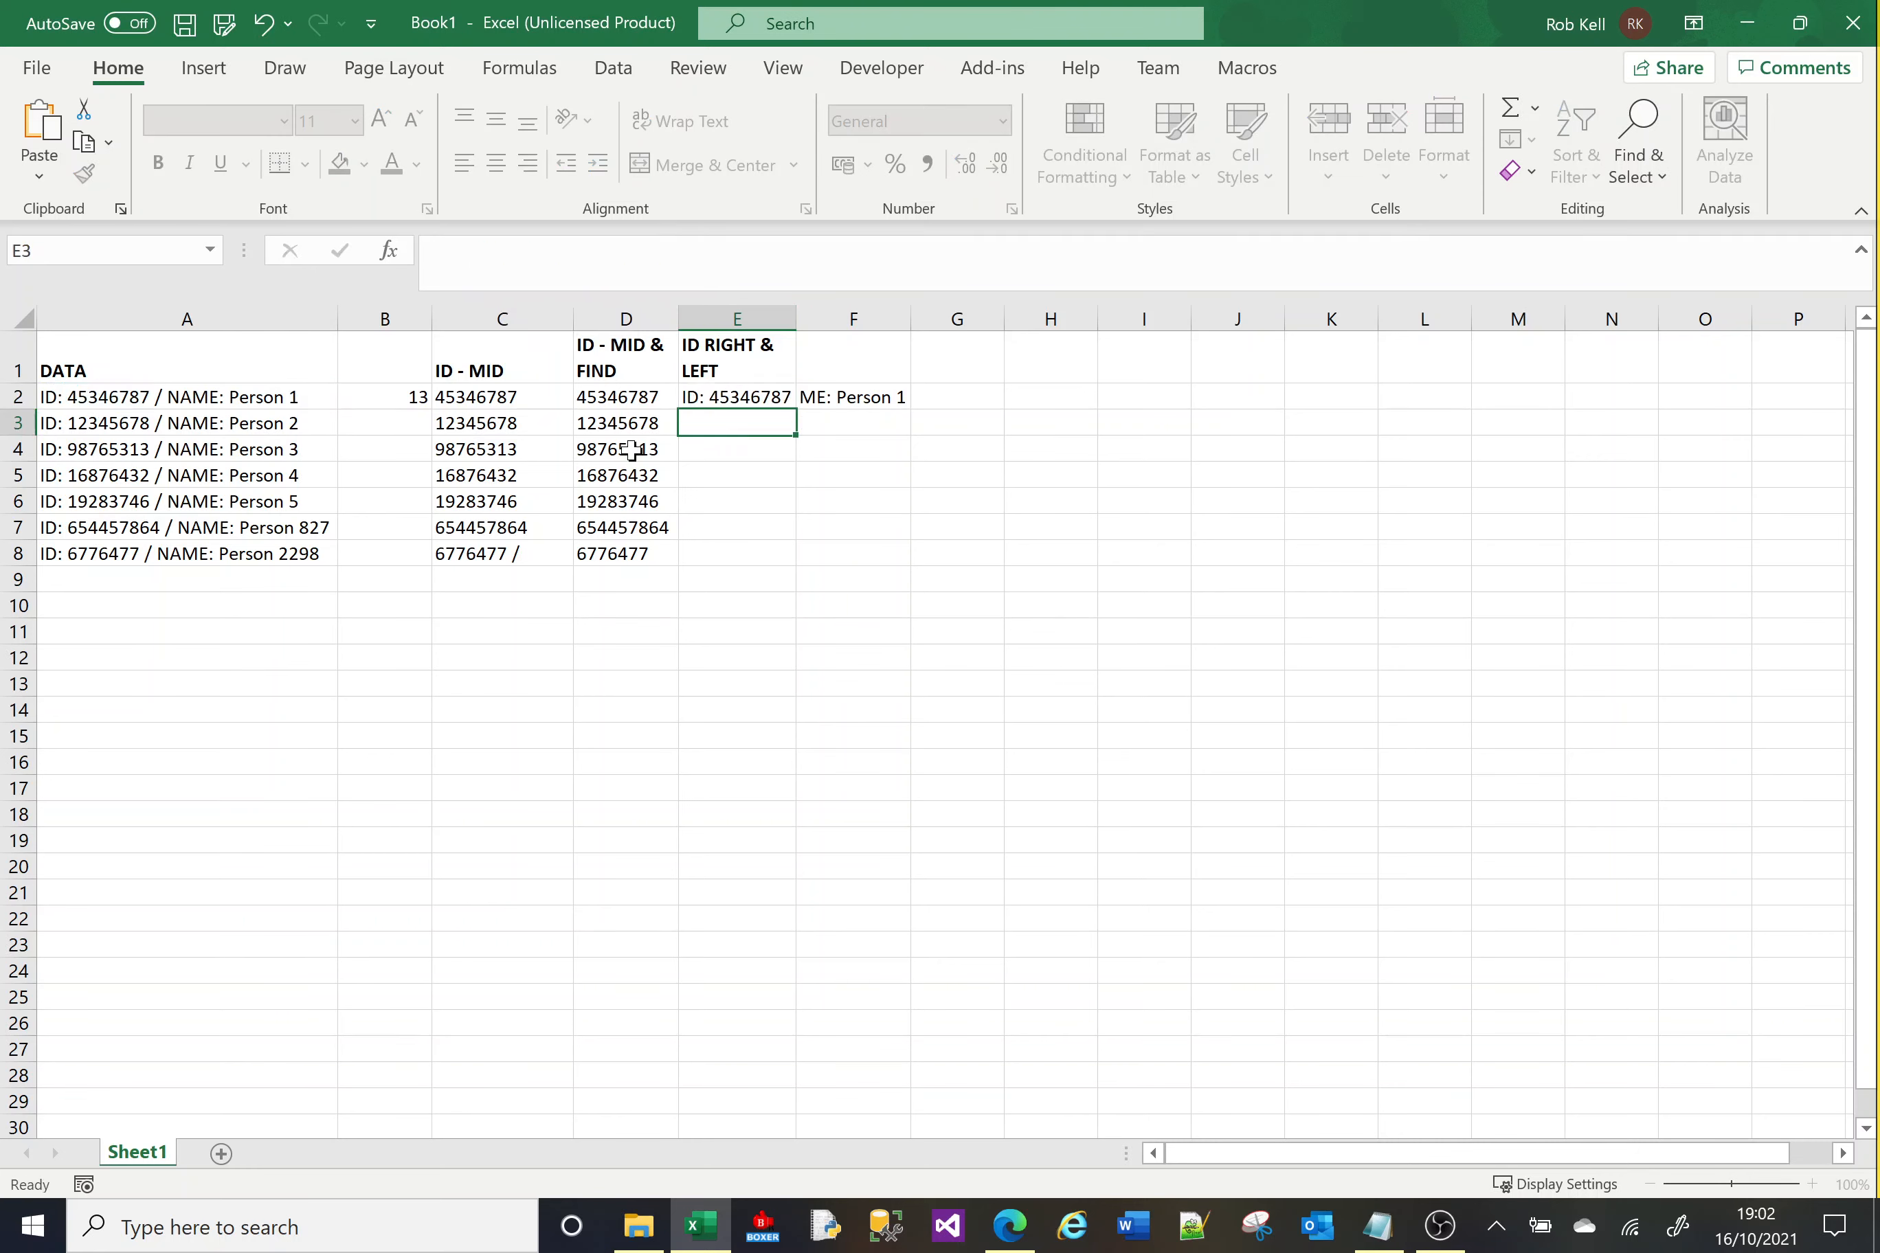
Fill the LEFT and FIND formula from E2 down to E8.
click(789, 394)
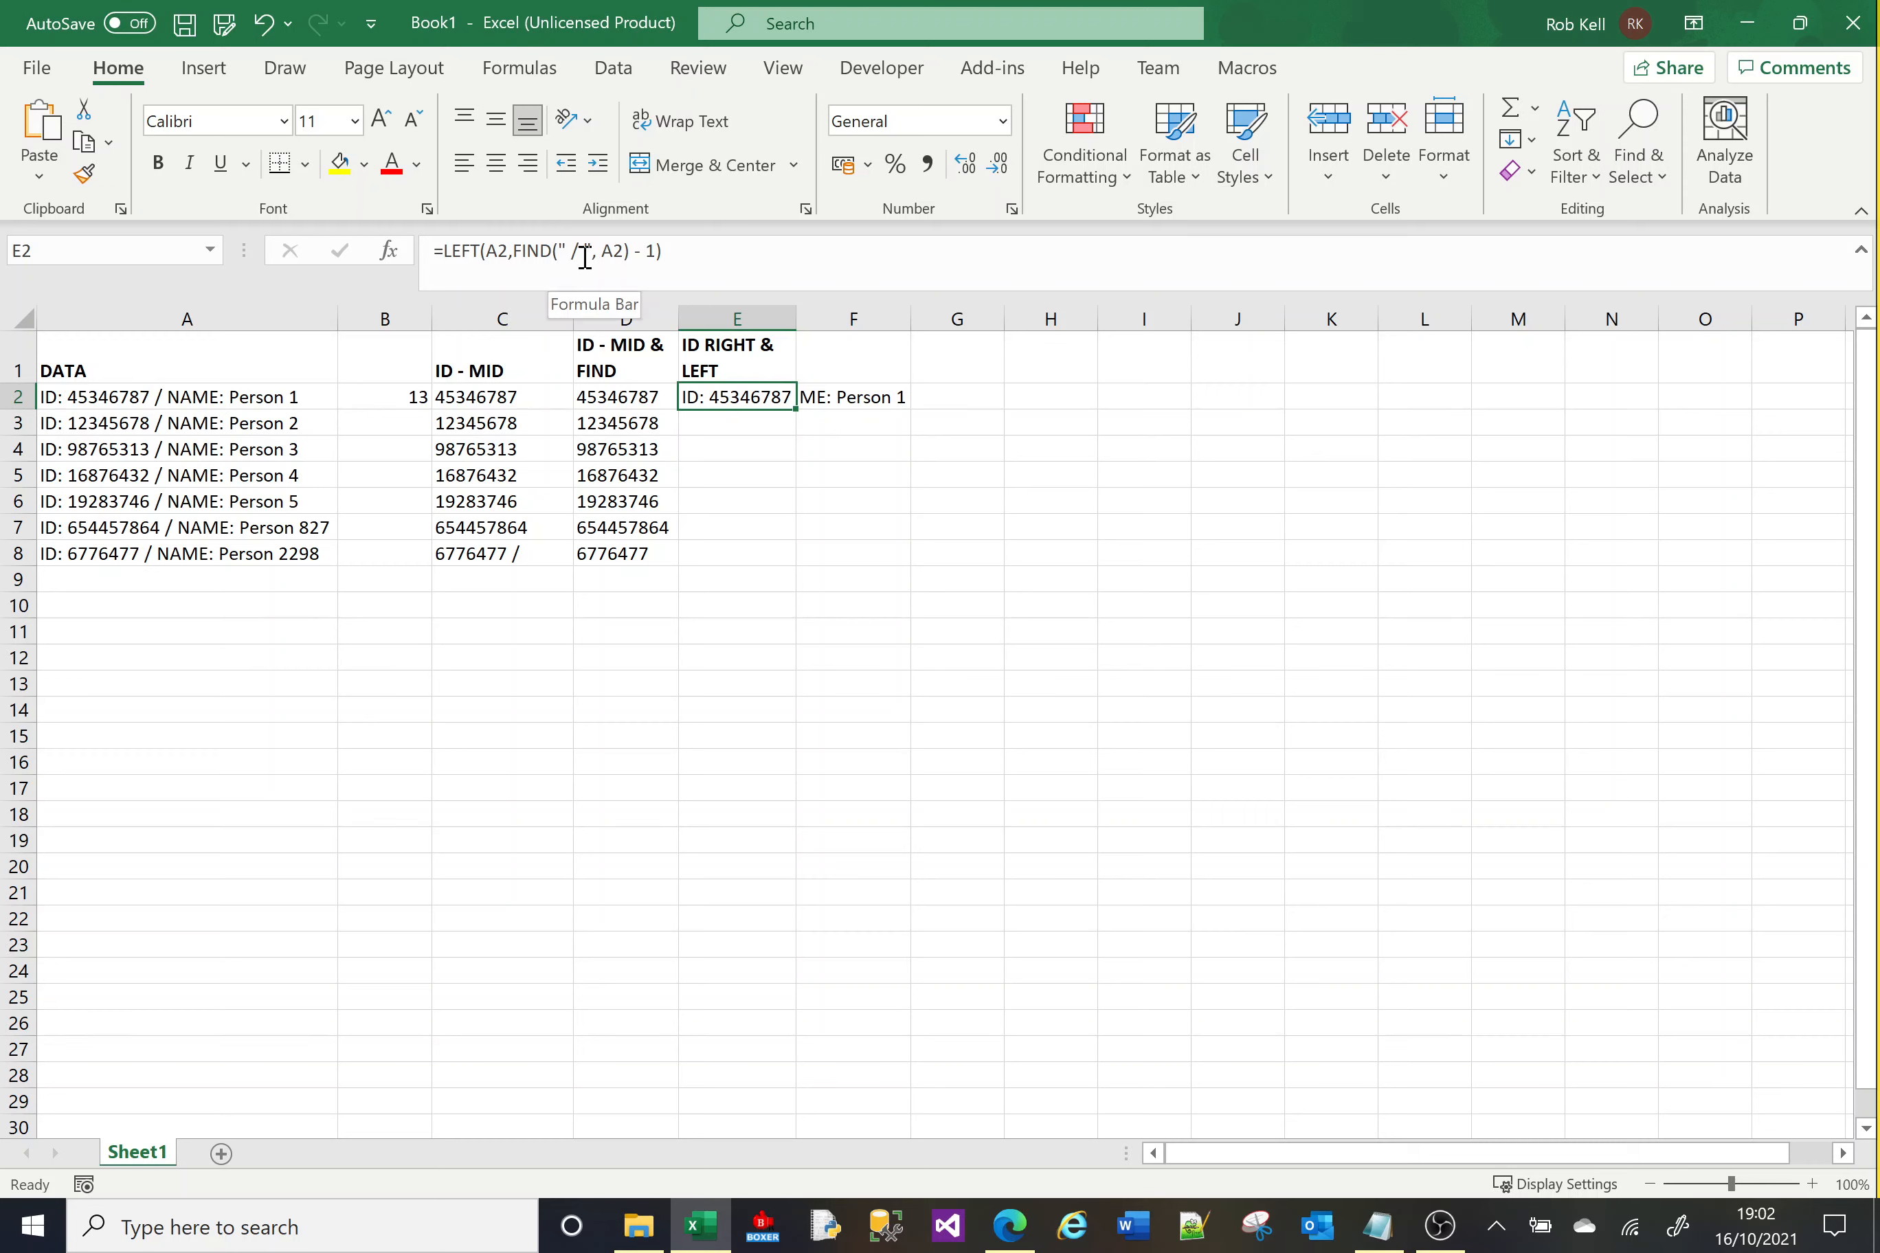
drag(798, 412, 795, 566)
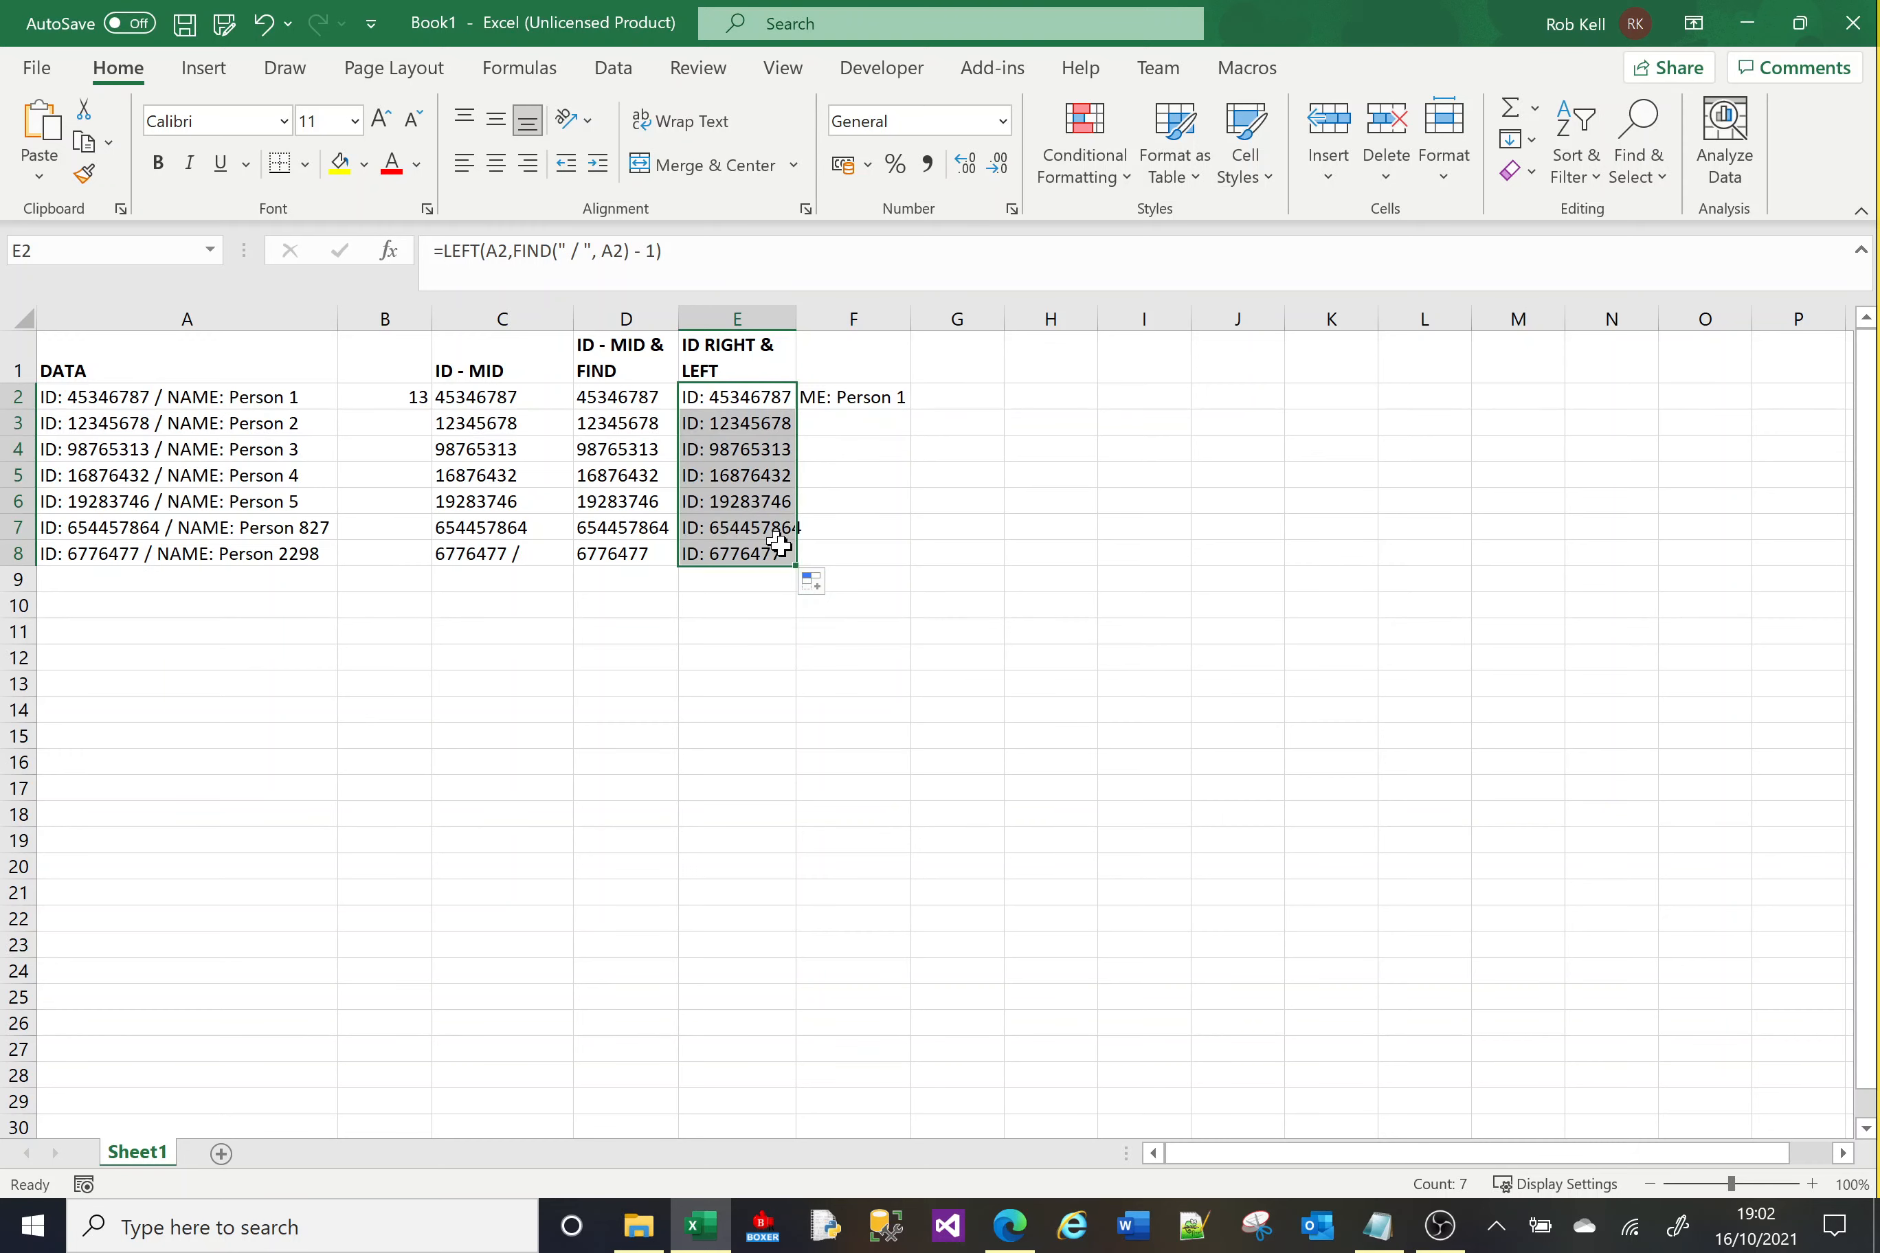
click(793, 658)
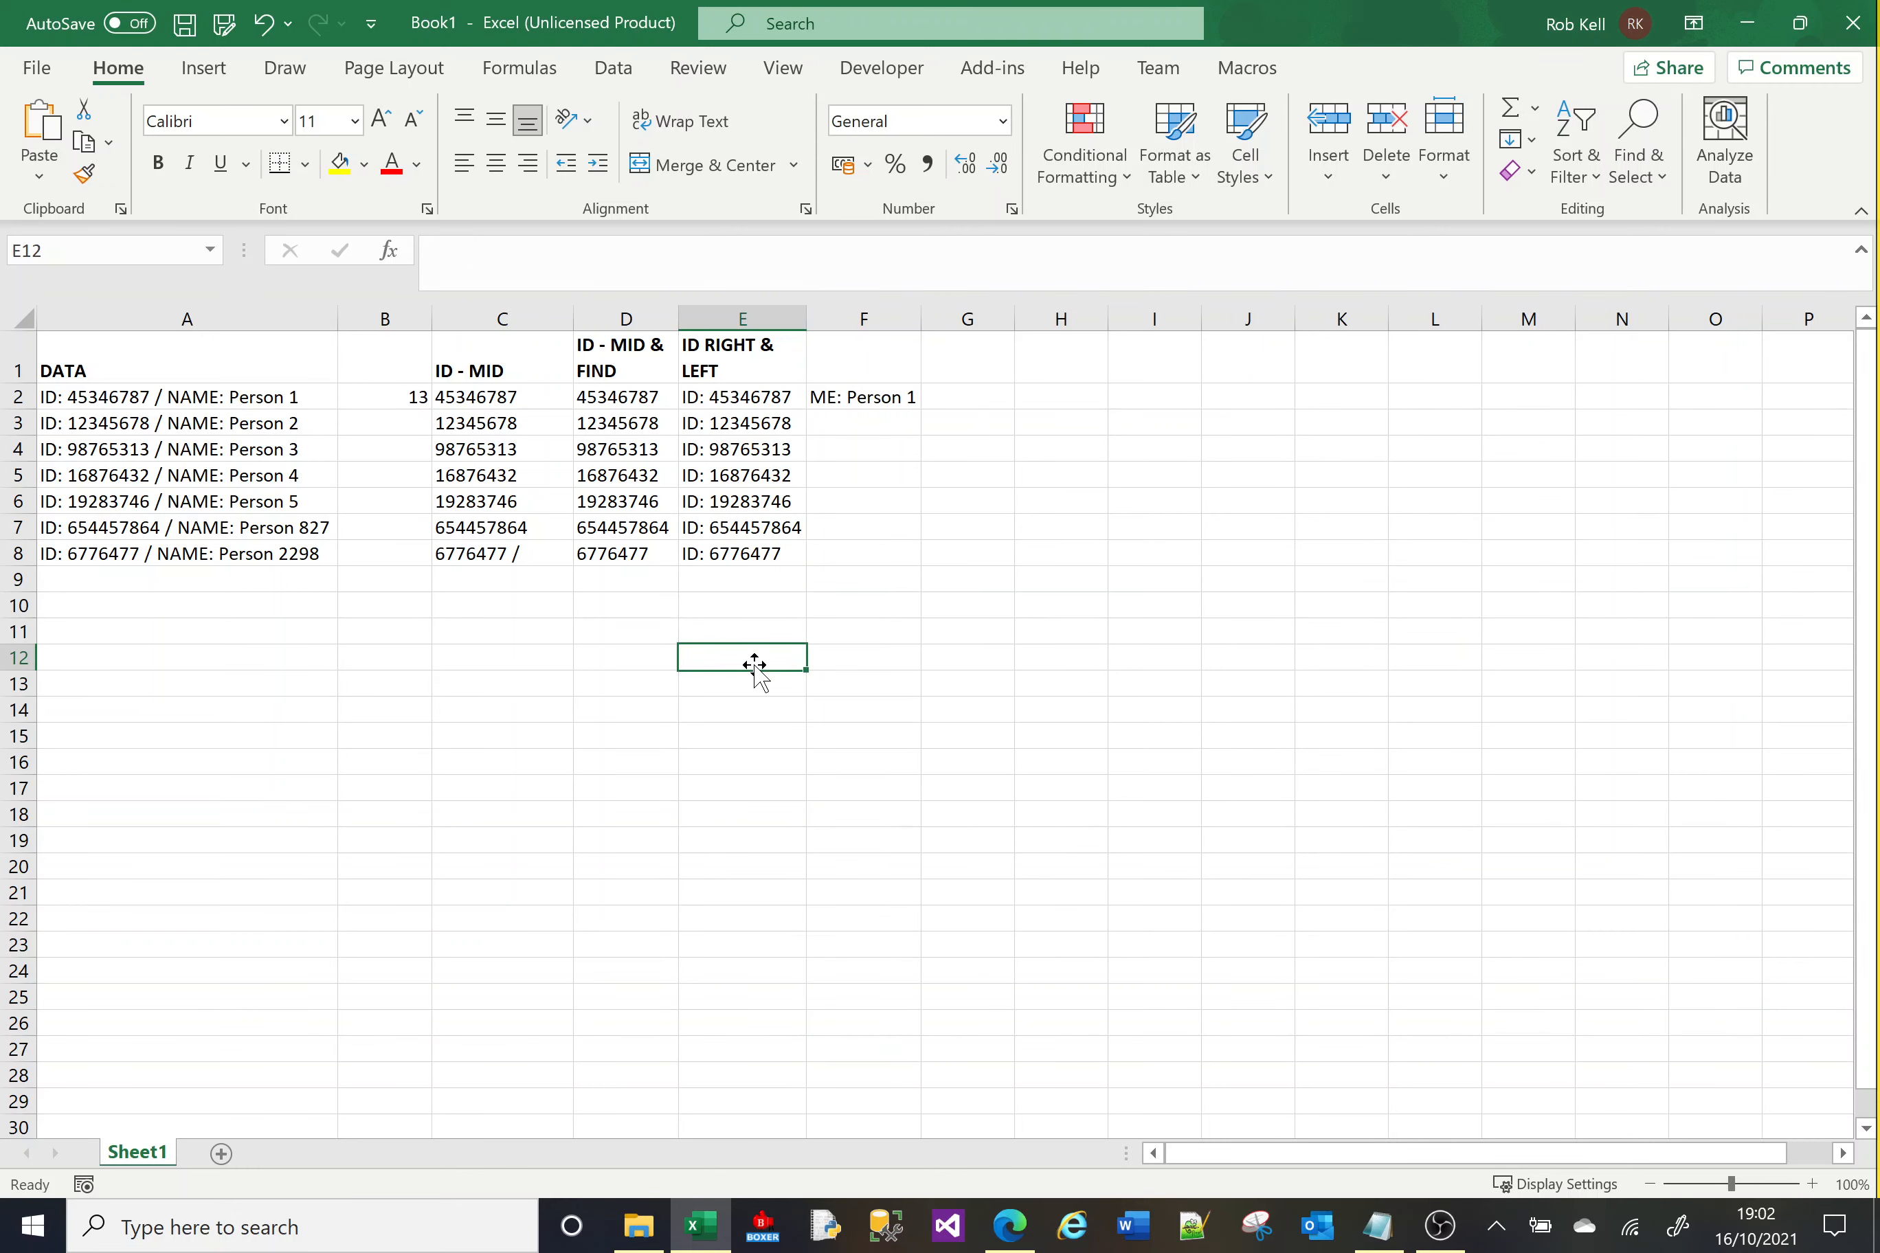
Wrap E2's LEFT formula in a RIGHT function as its text argument, followed by a comma for the character count.
click(733, 396)
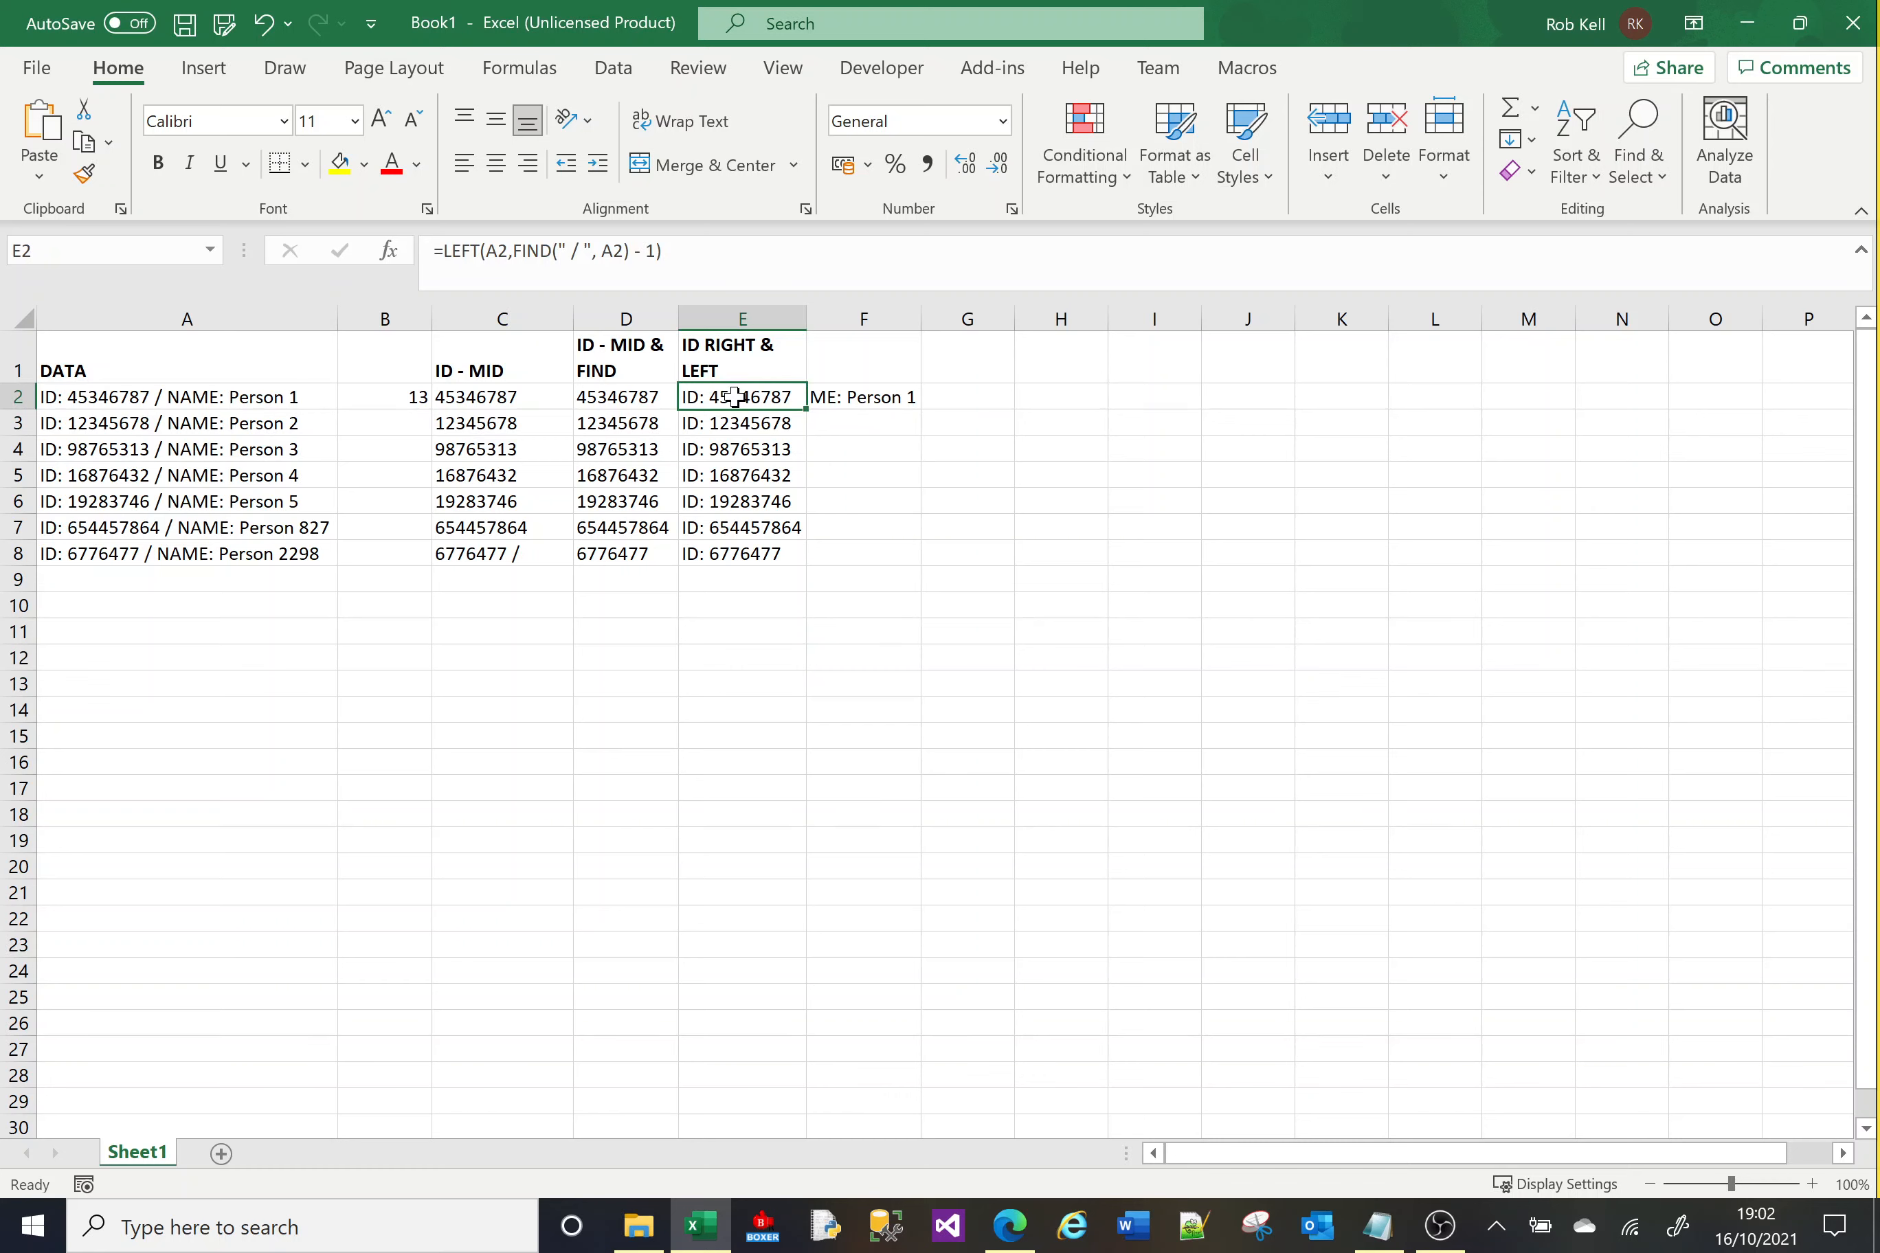
click(442, 251)
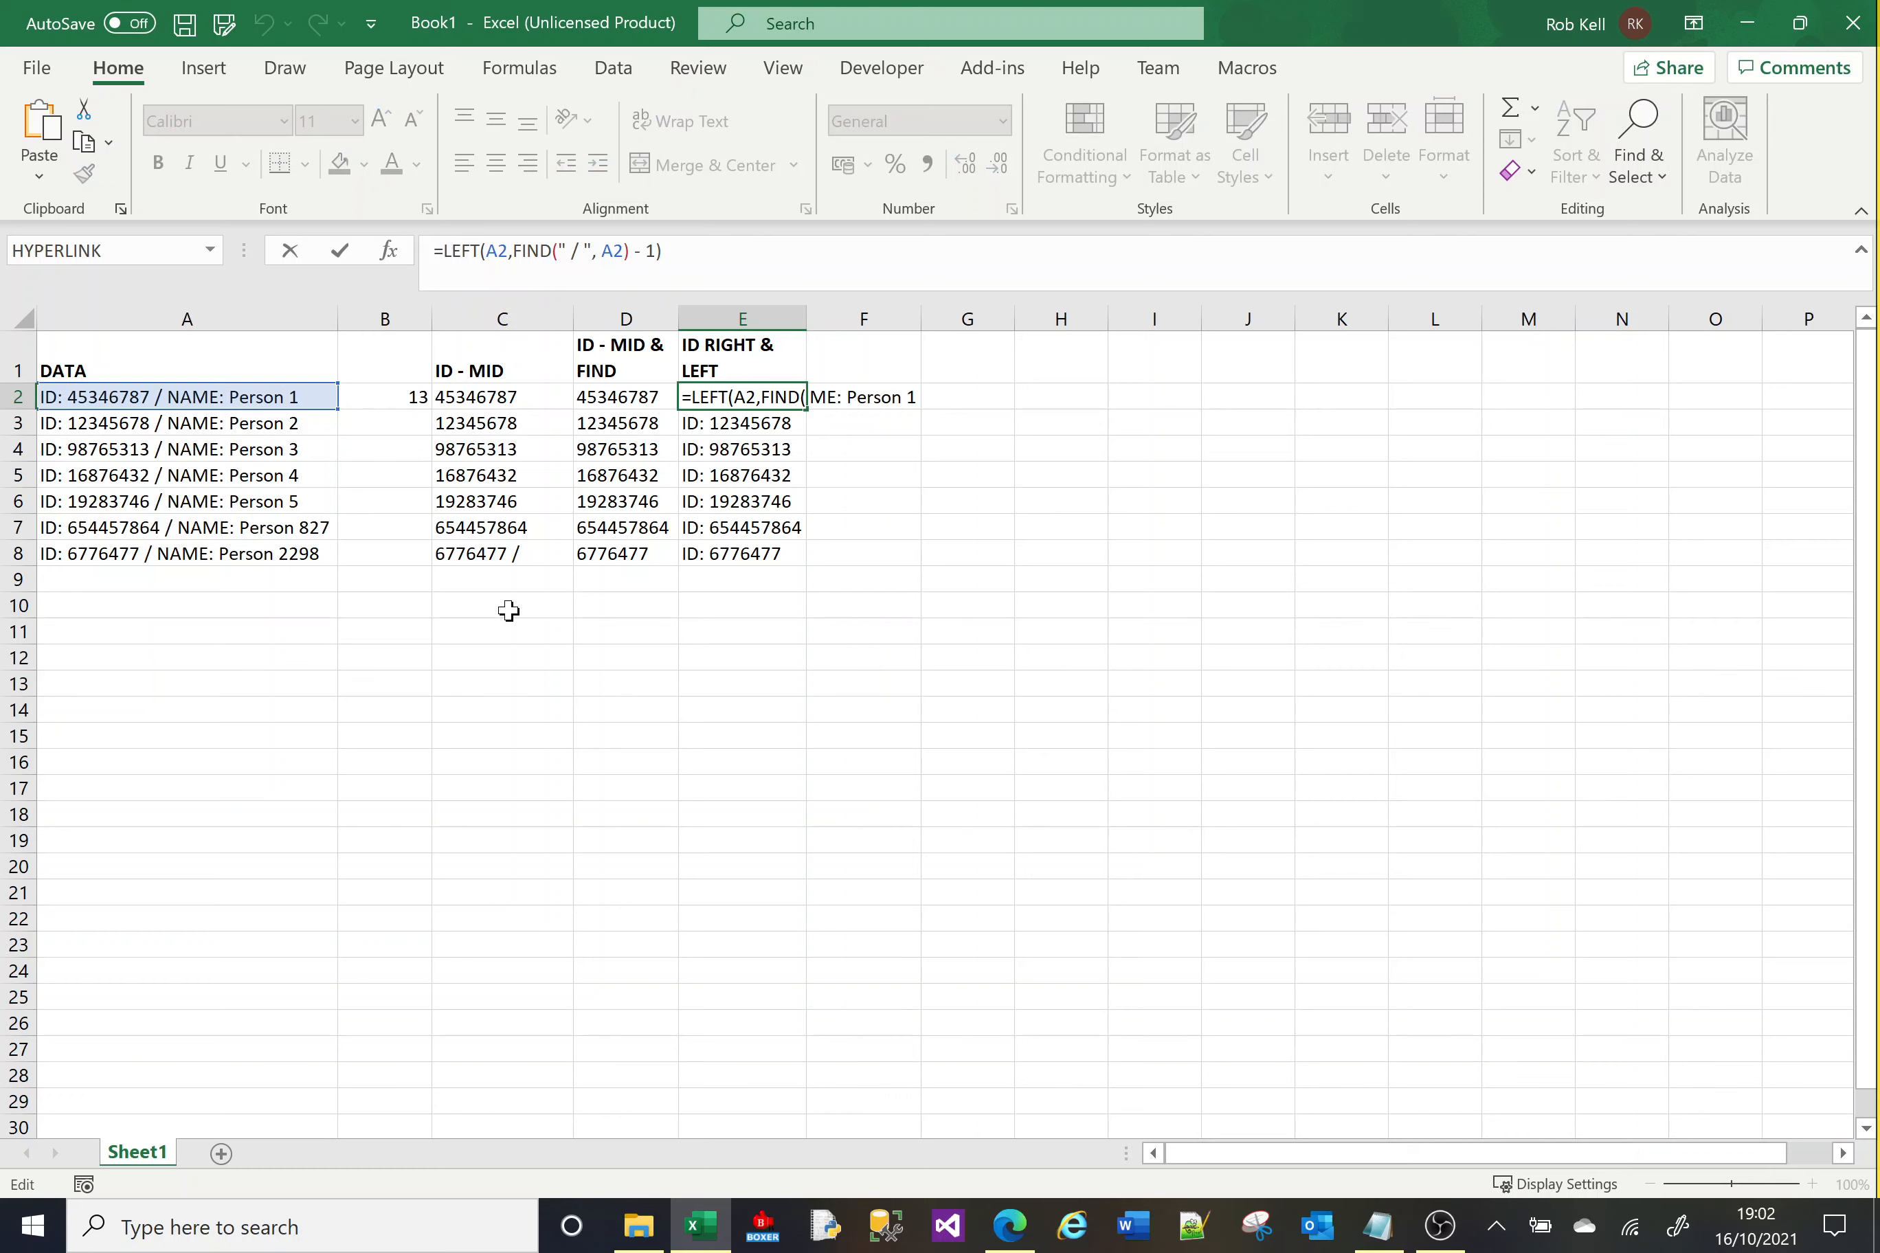
text(RIGHT)
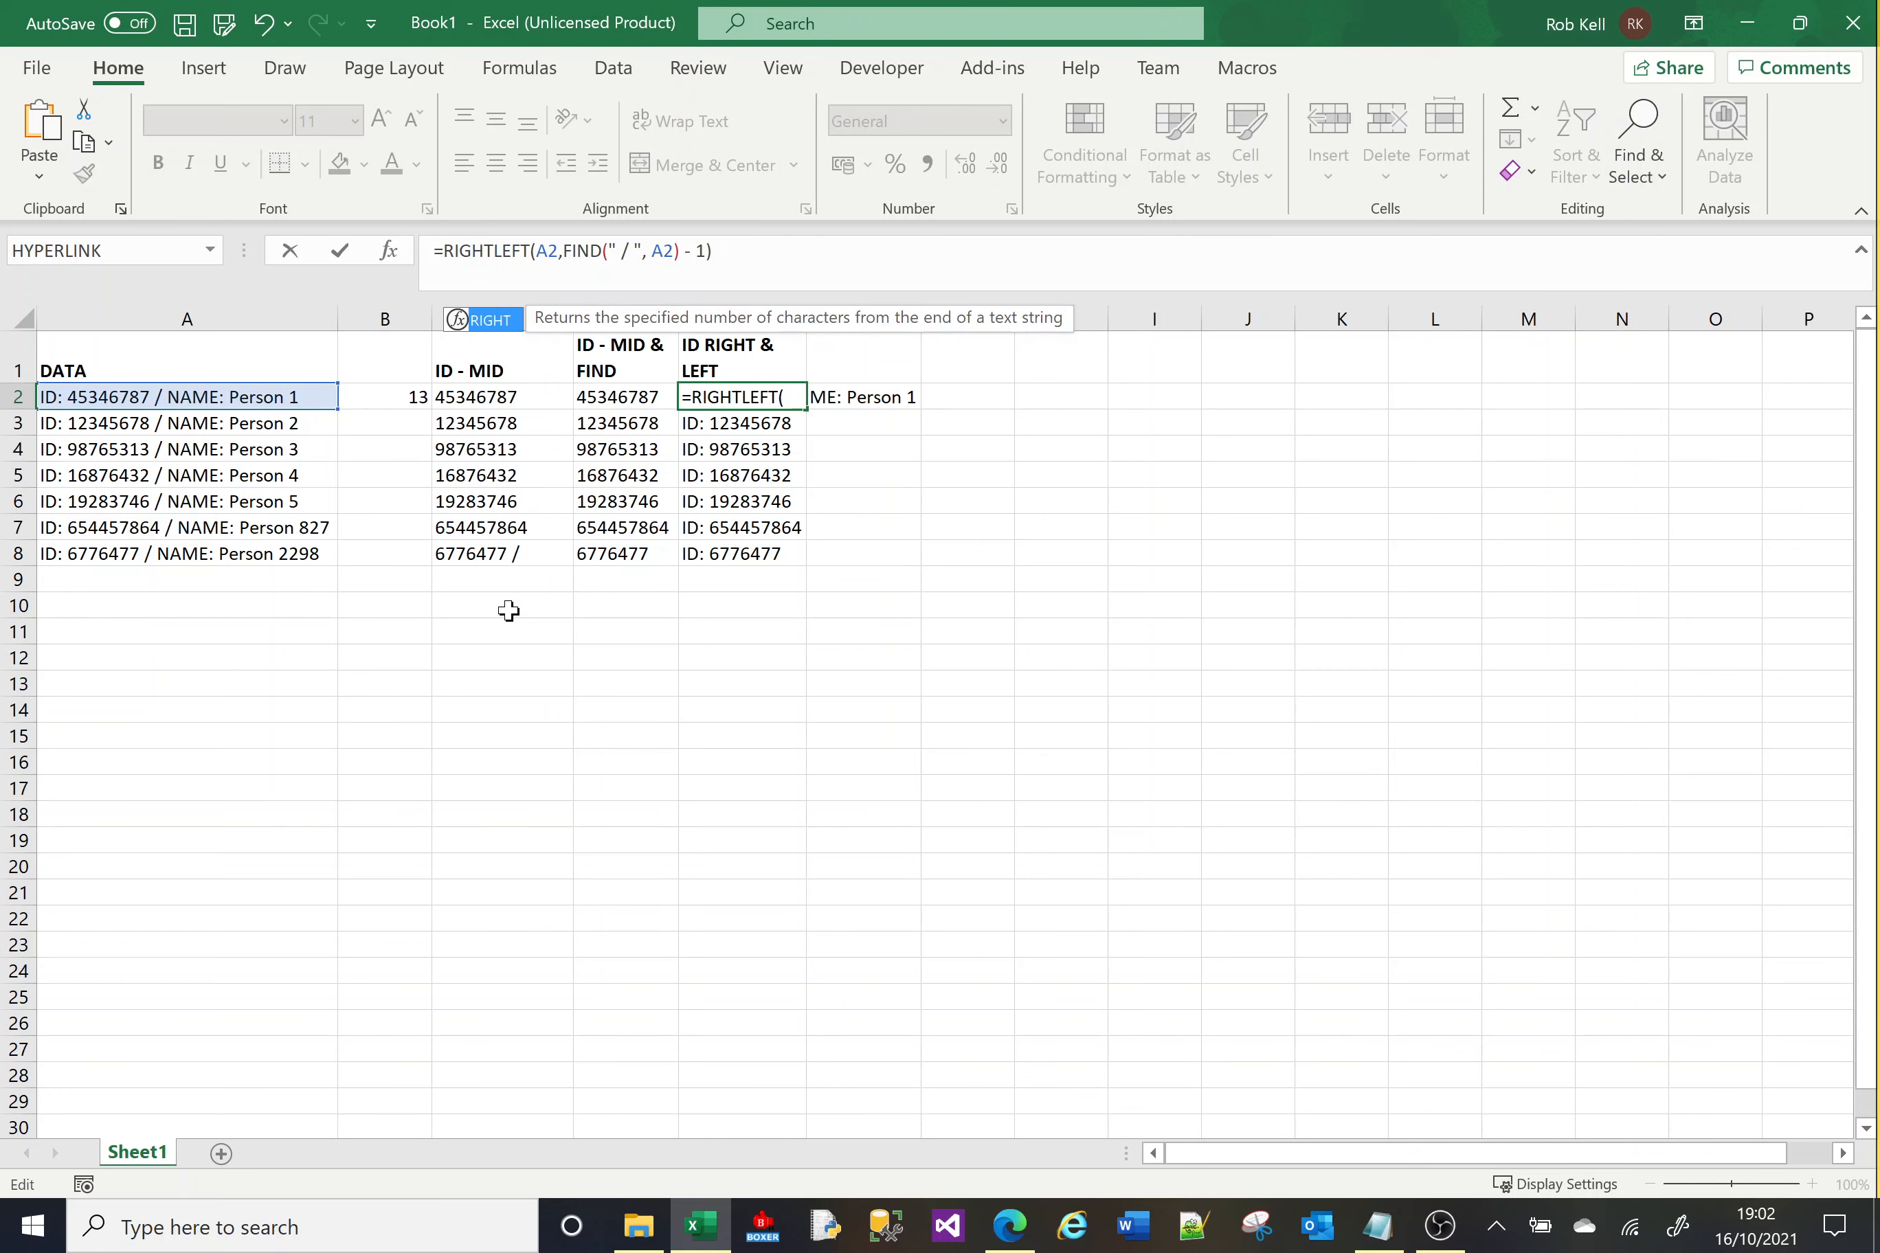
text(()
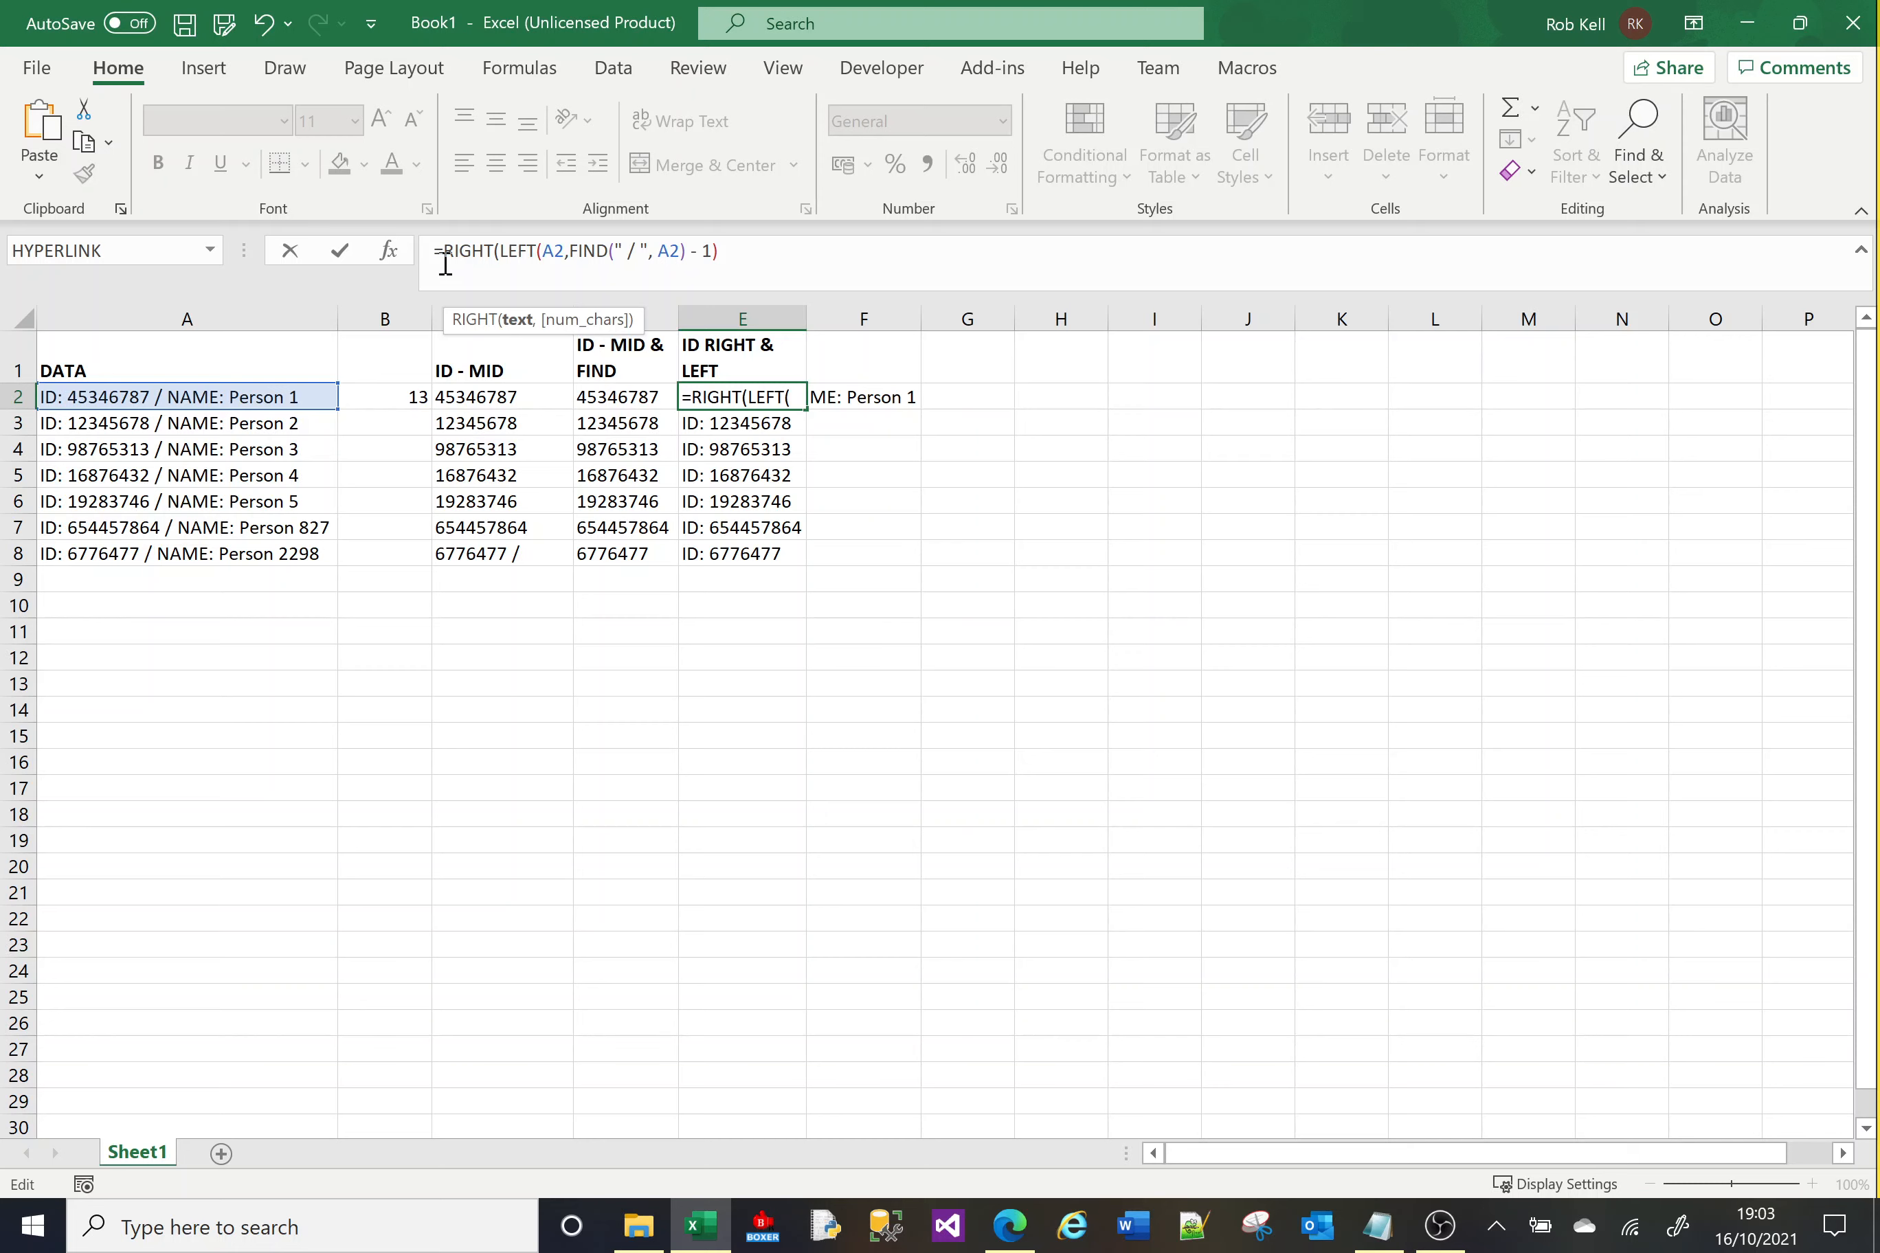
click(742, 251)
text(,)
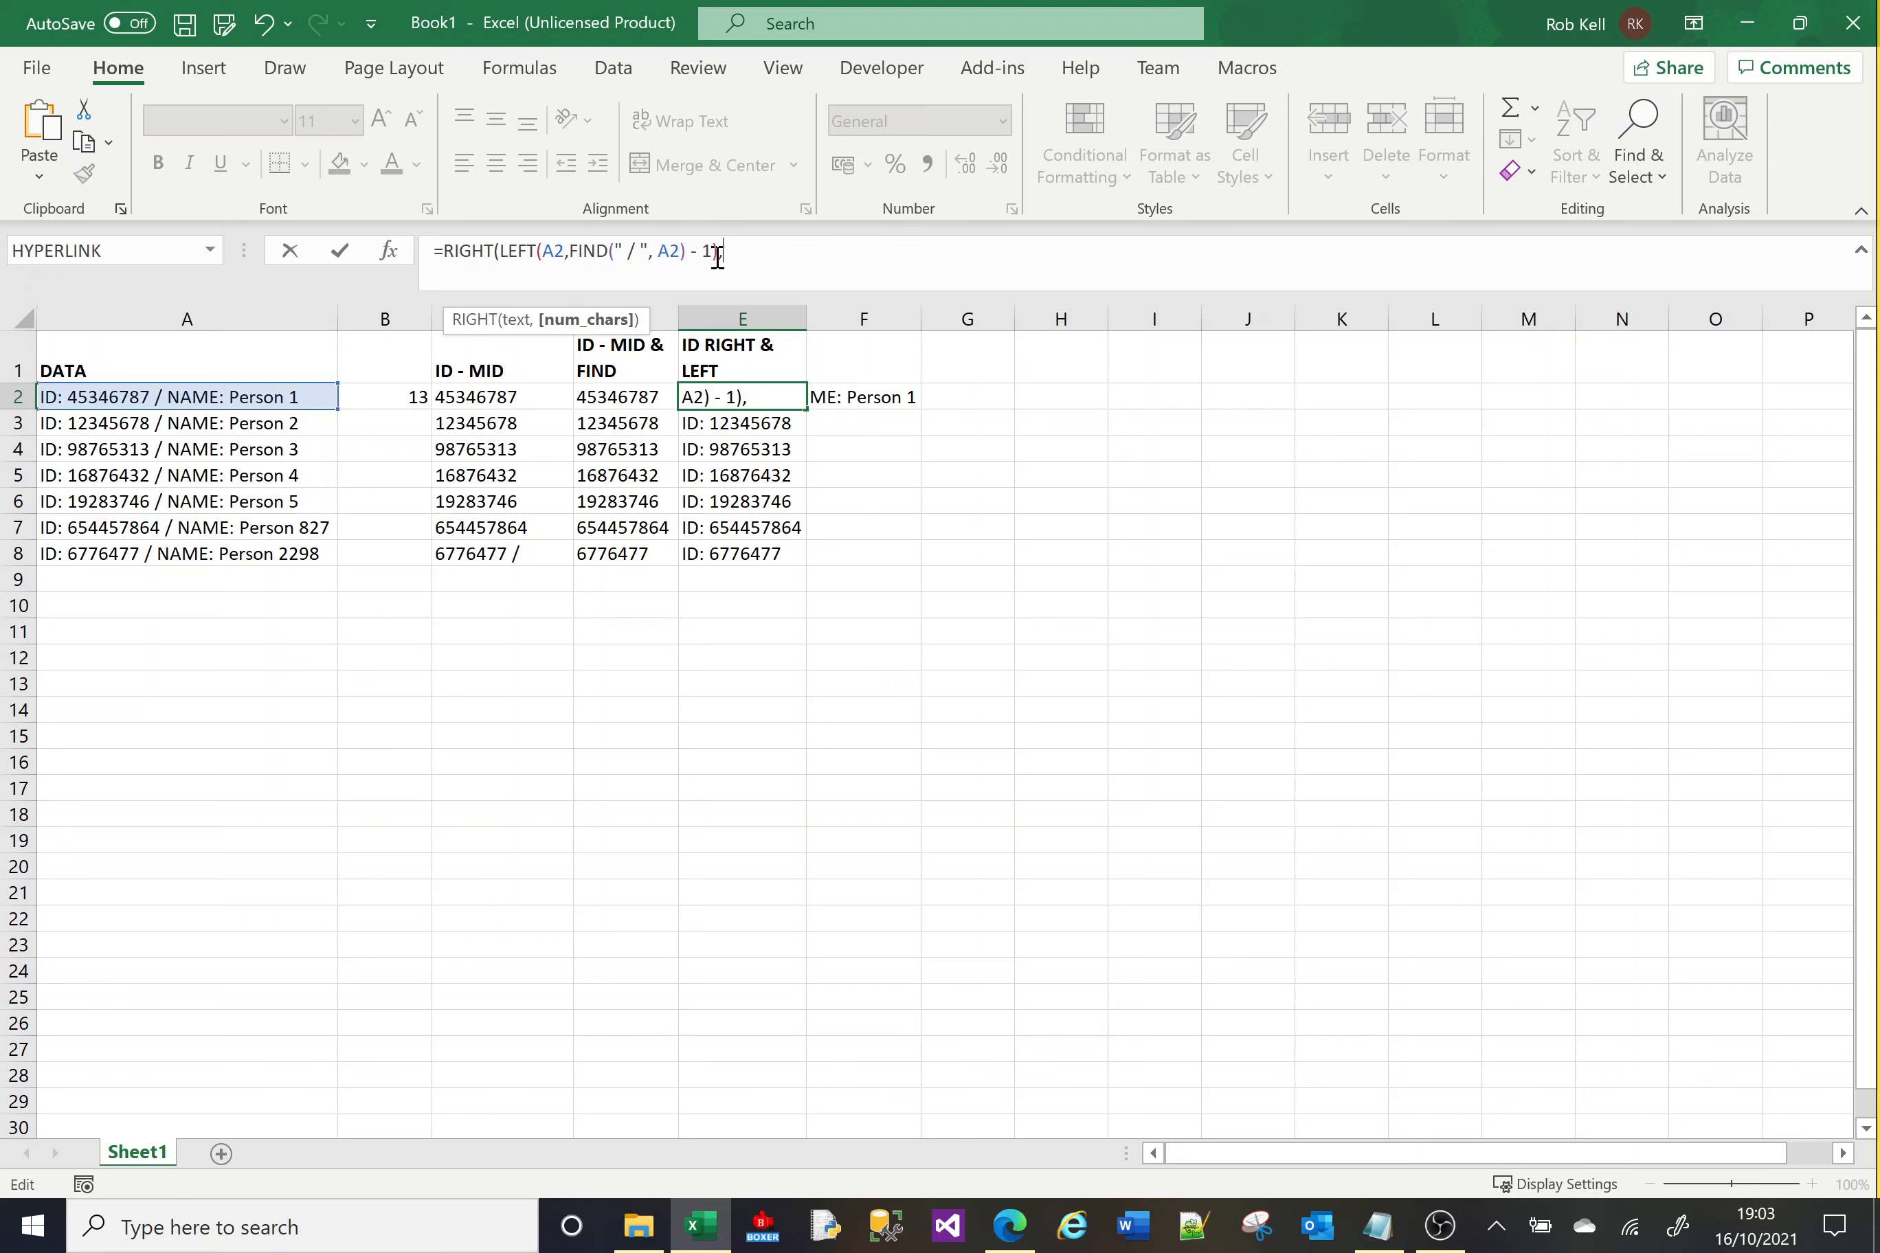
drag(720, 251, 500, 250)
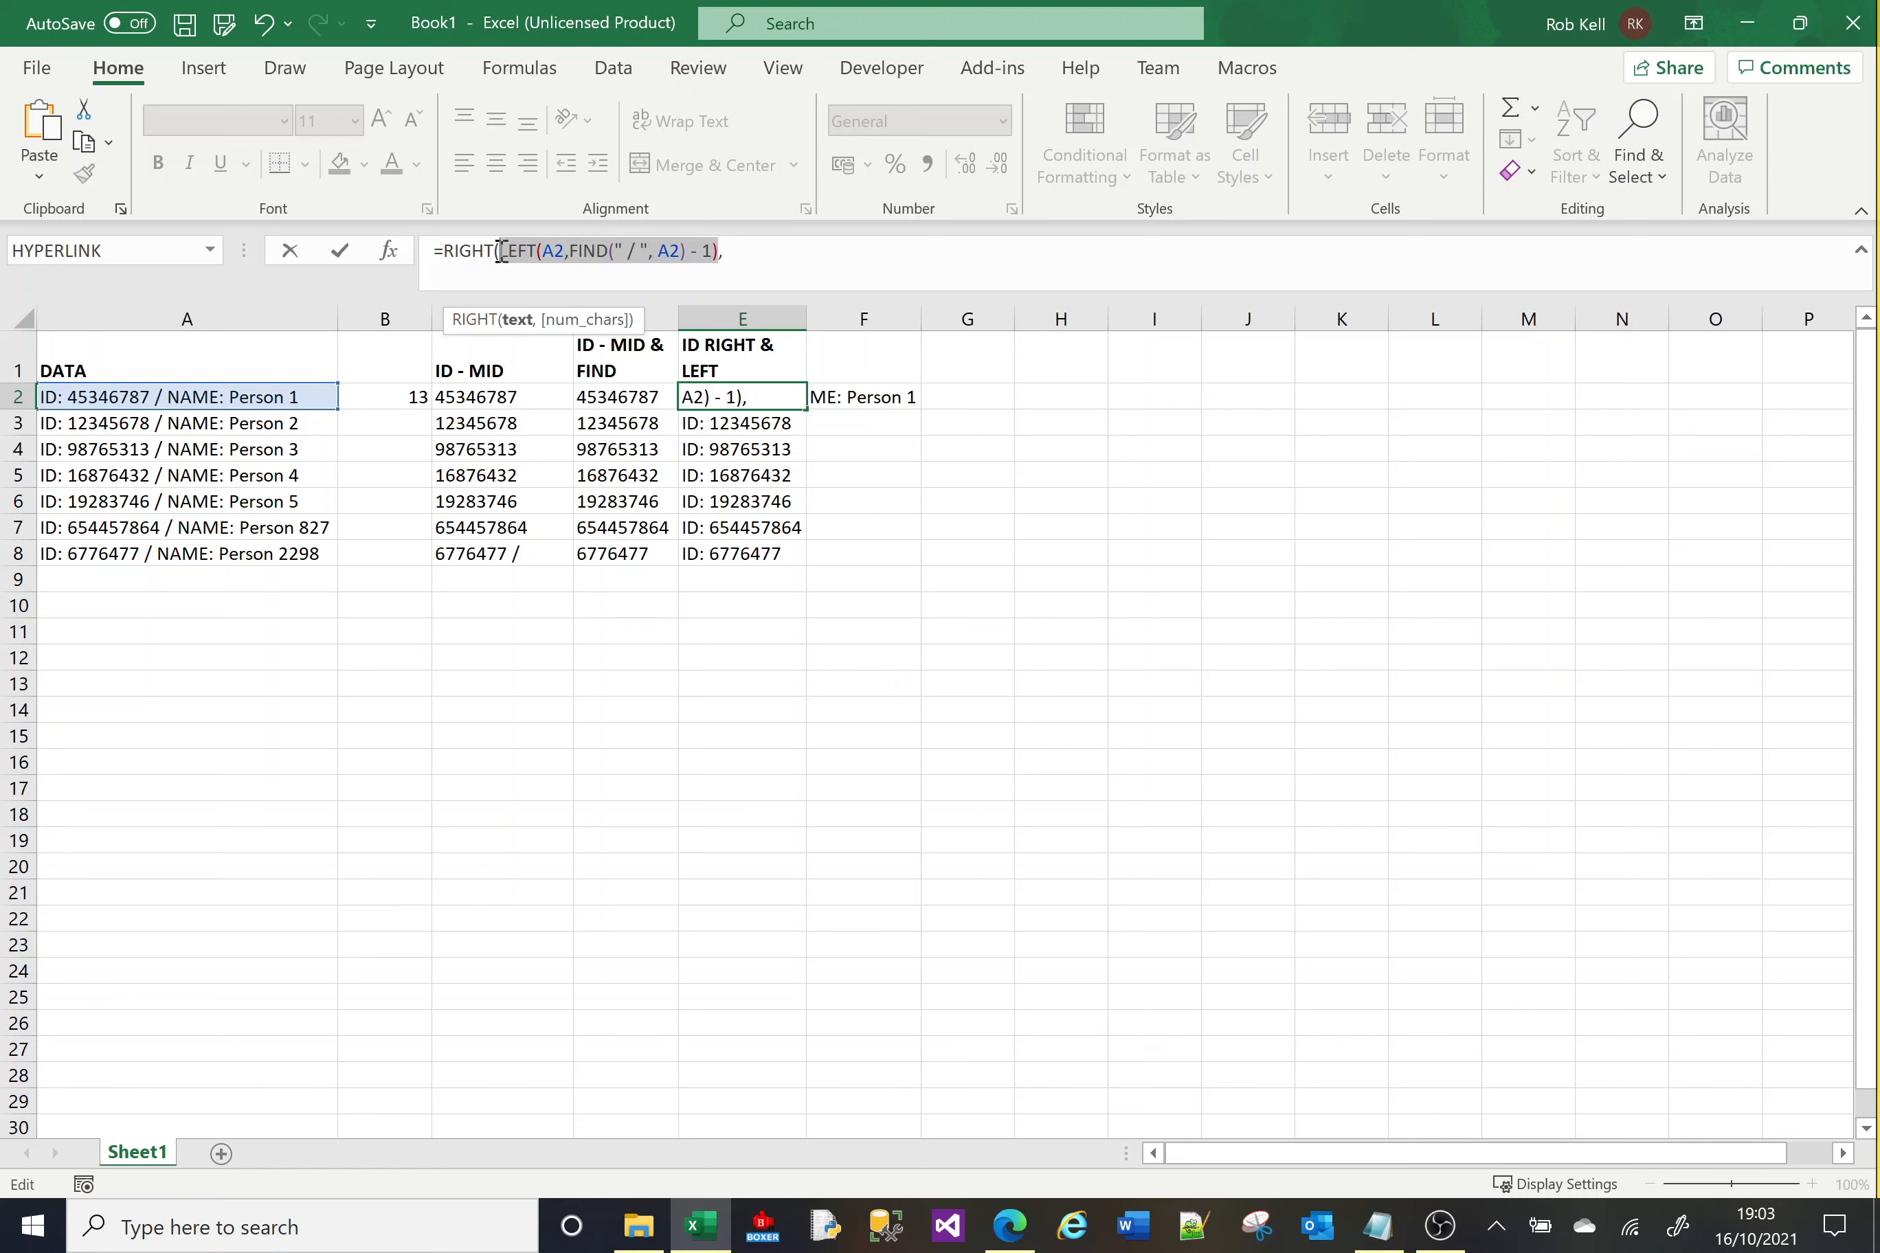
click(739, 252)
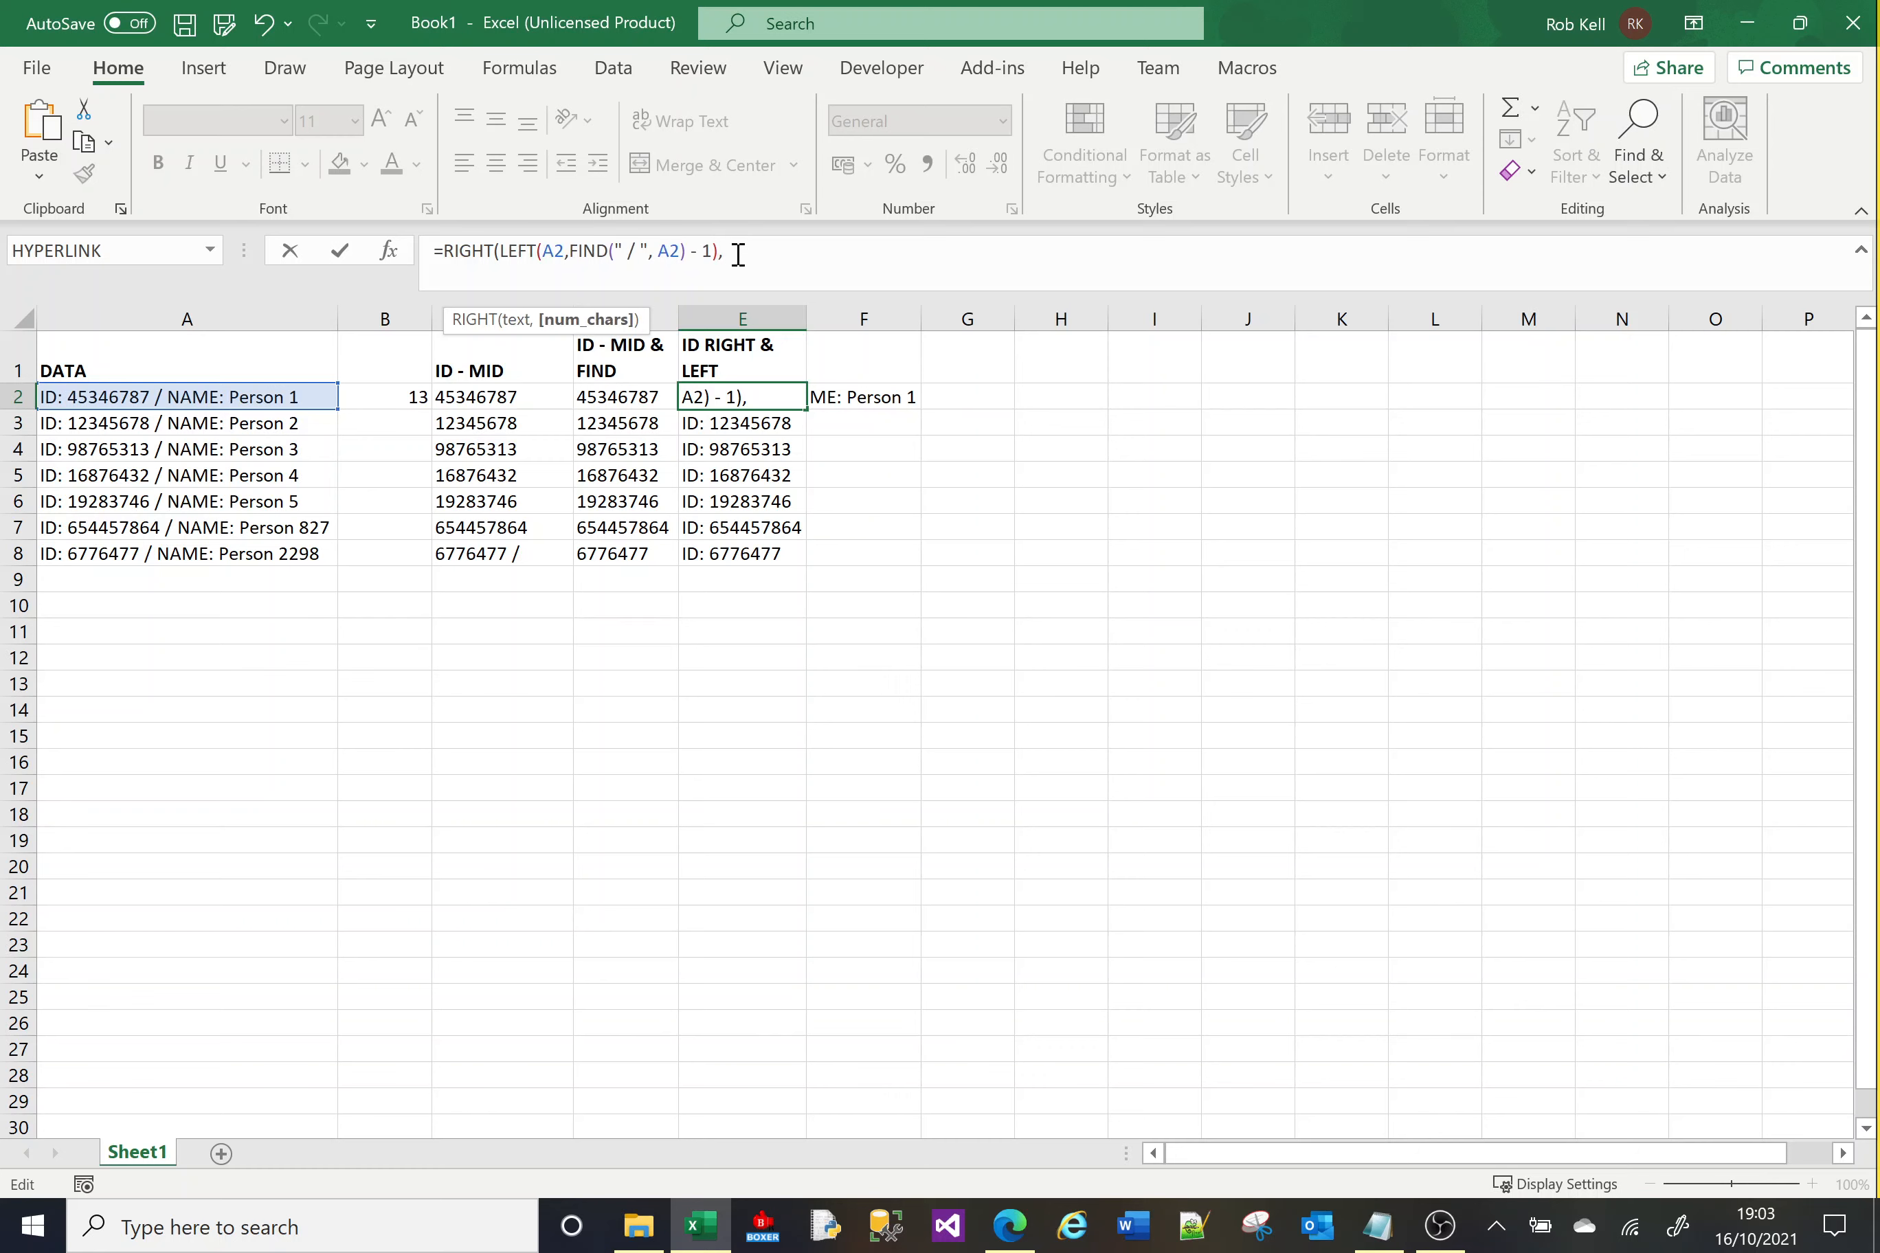
Complete E2's RIGHT formula with LEN(LEFT(A2,FIND(" / ", A2) - 1)) - 4 as the character count, accepting the closing-parenthesis correction.
text(LEN()
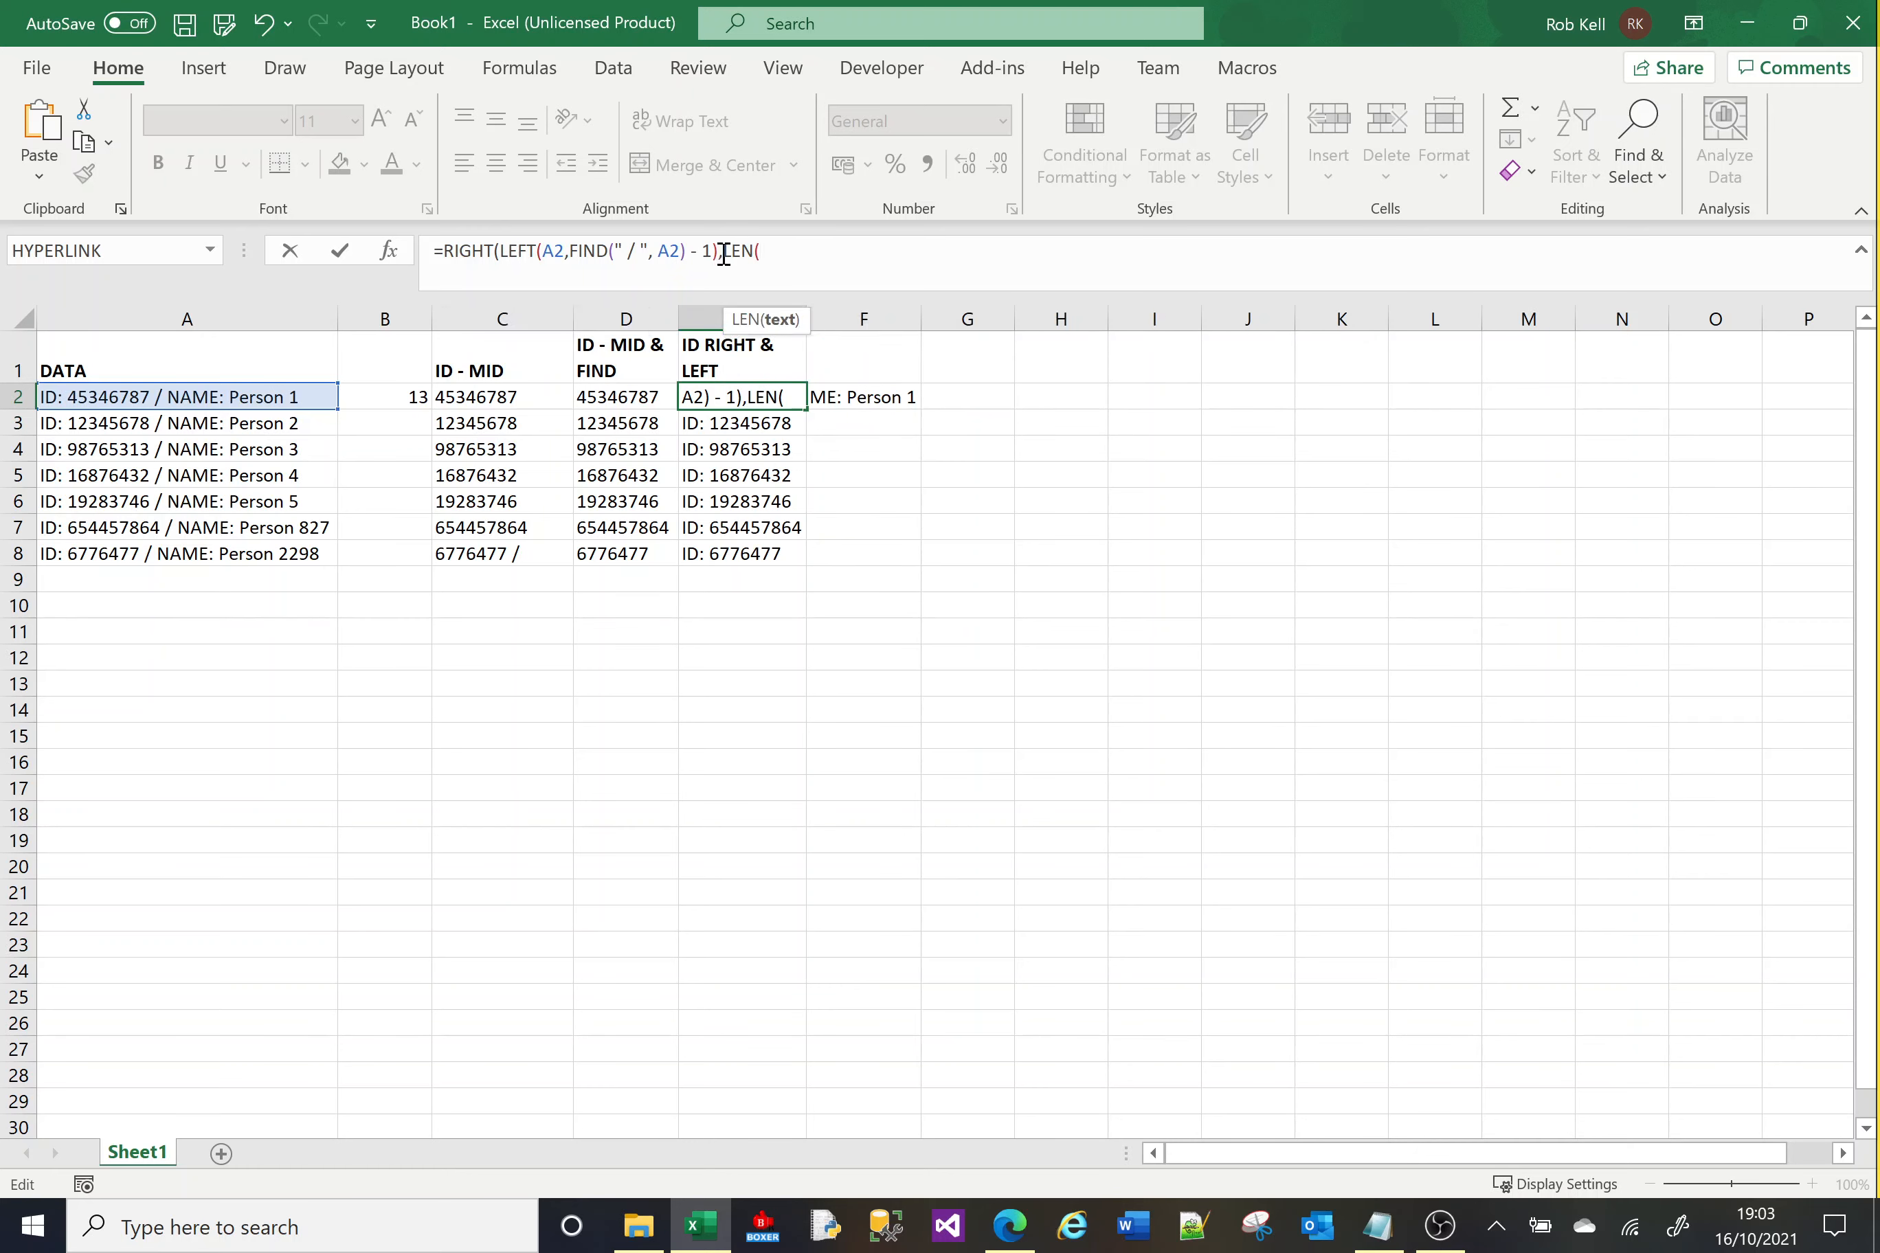
drag(720, 251, 498, 247)
key(ctrl+c)
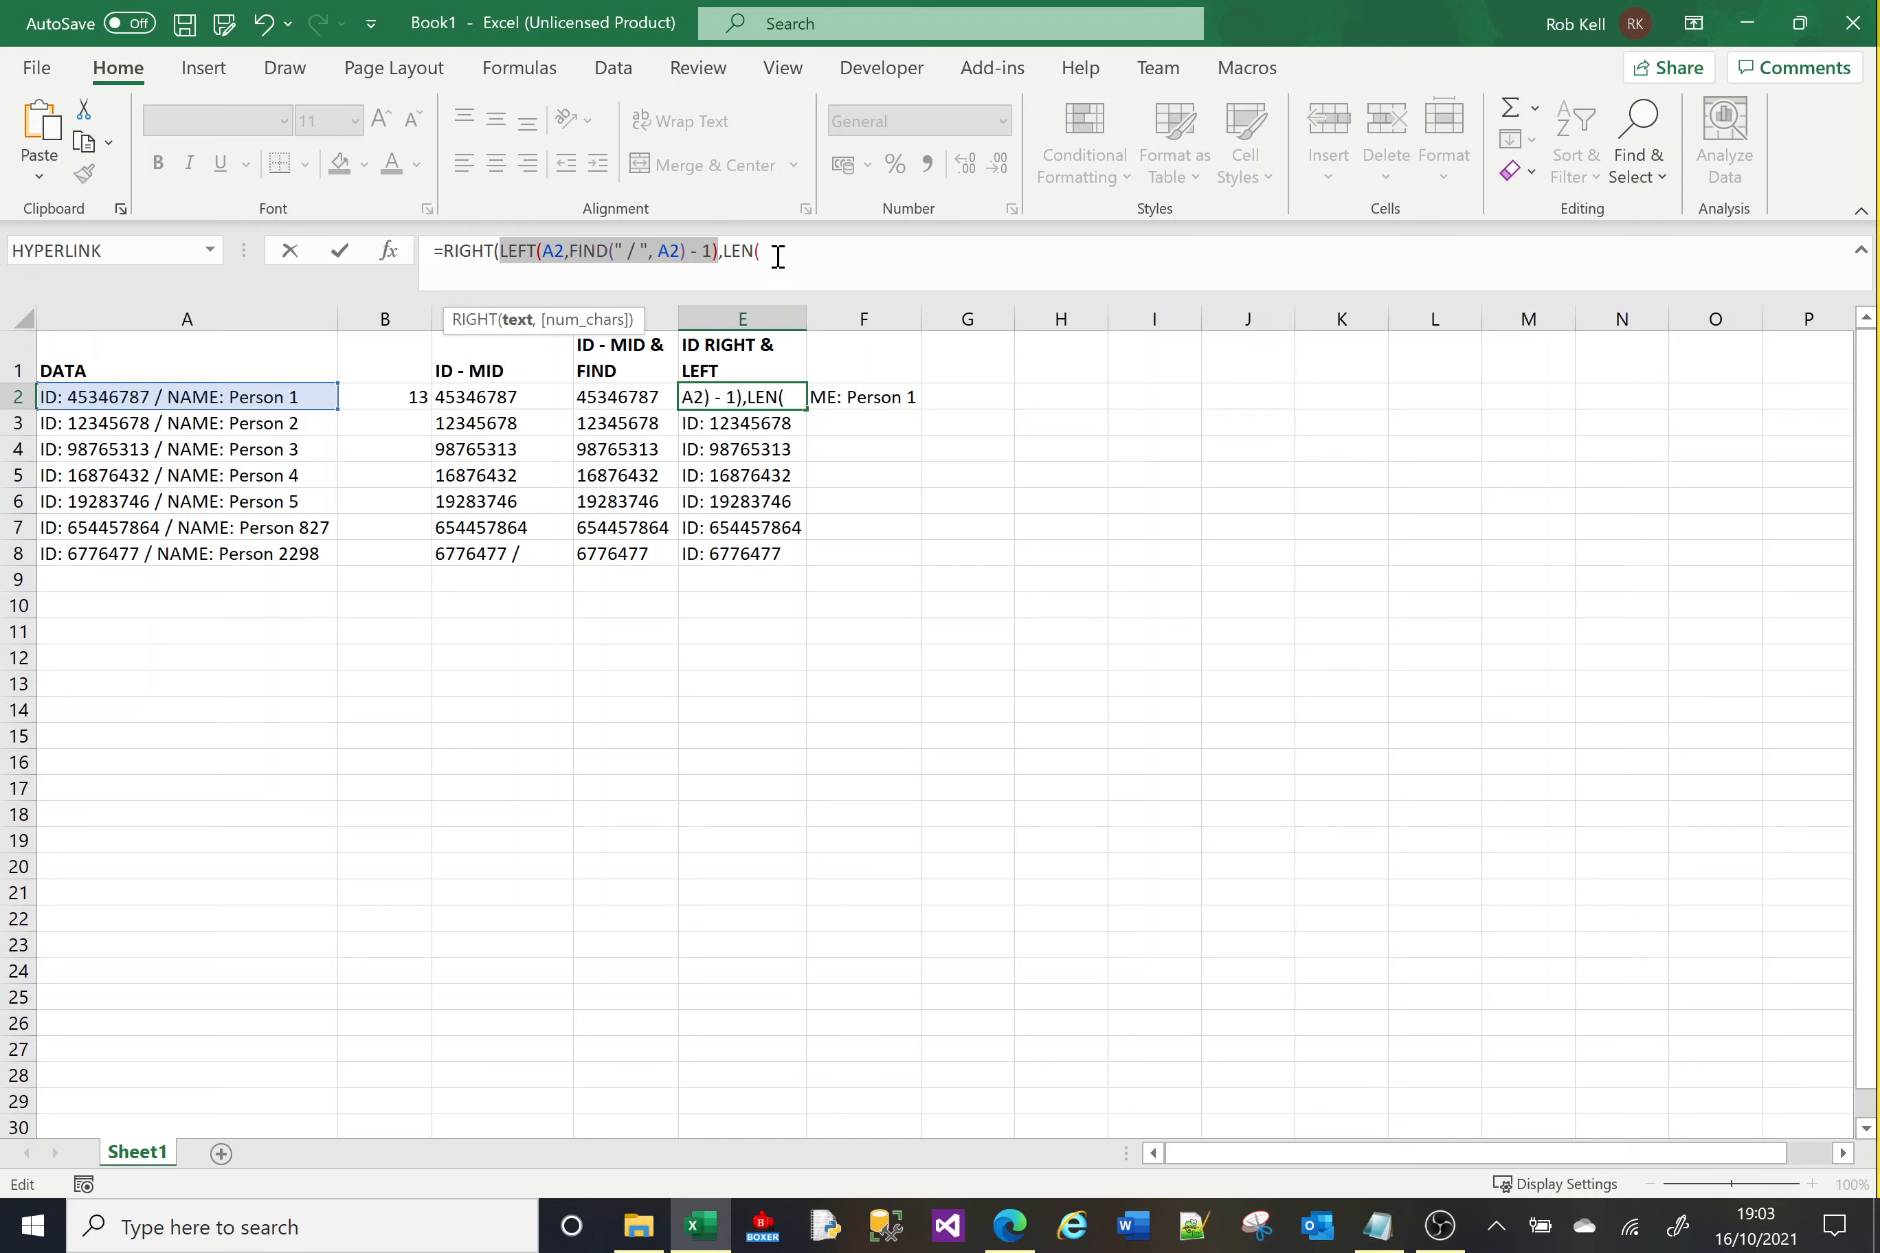
click(777, 252)
key(ctrl+v)
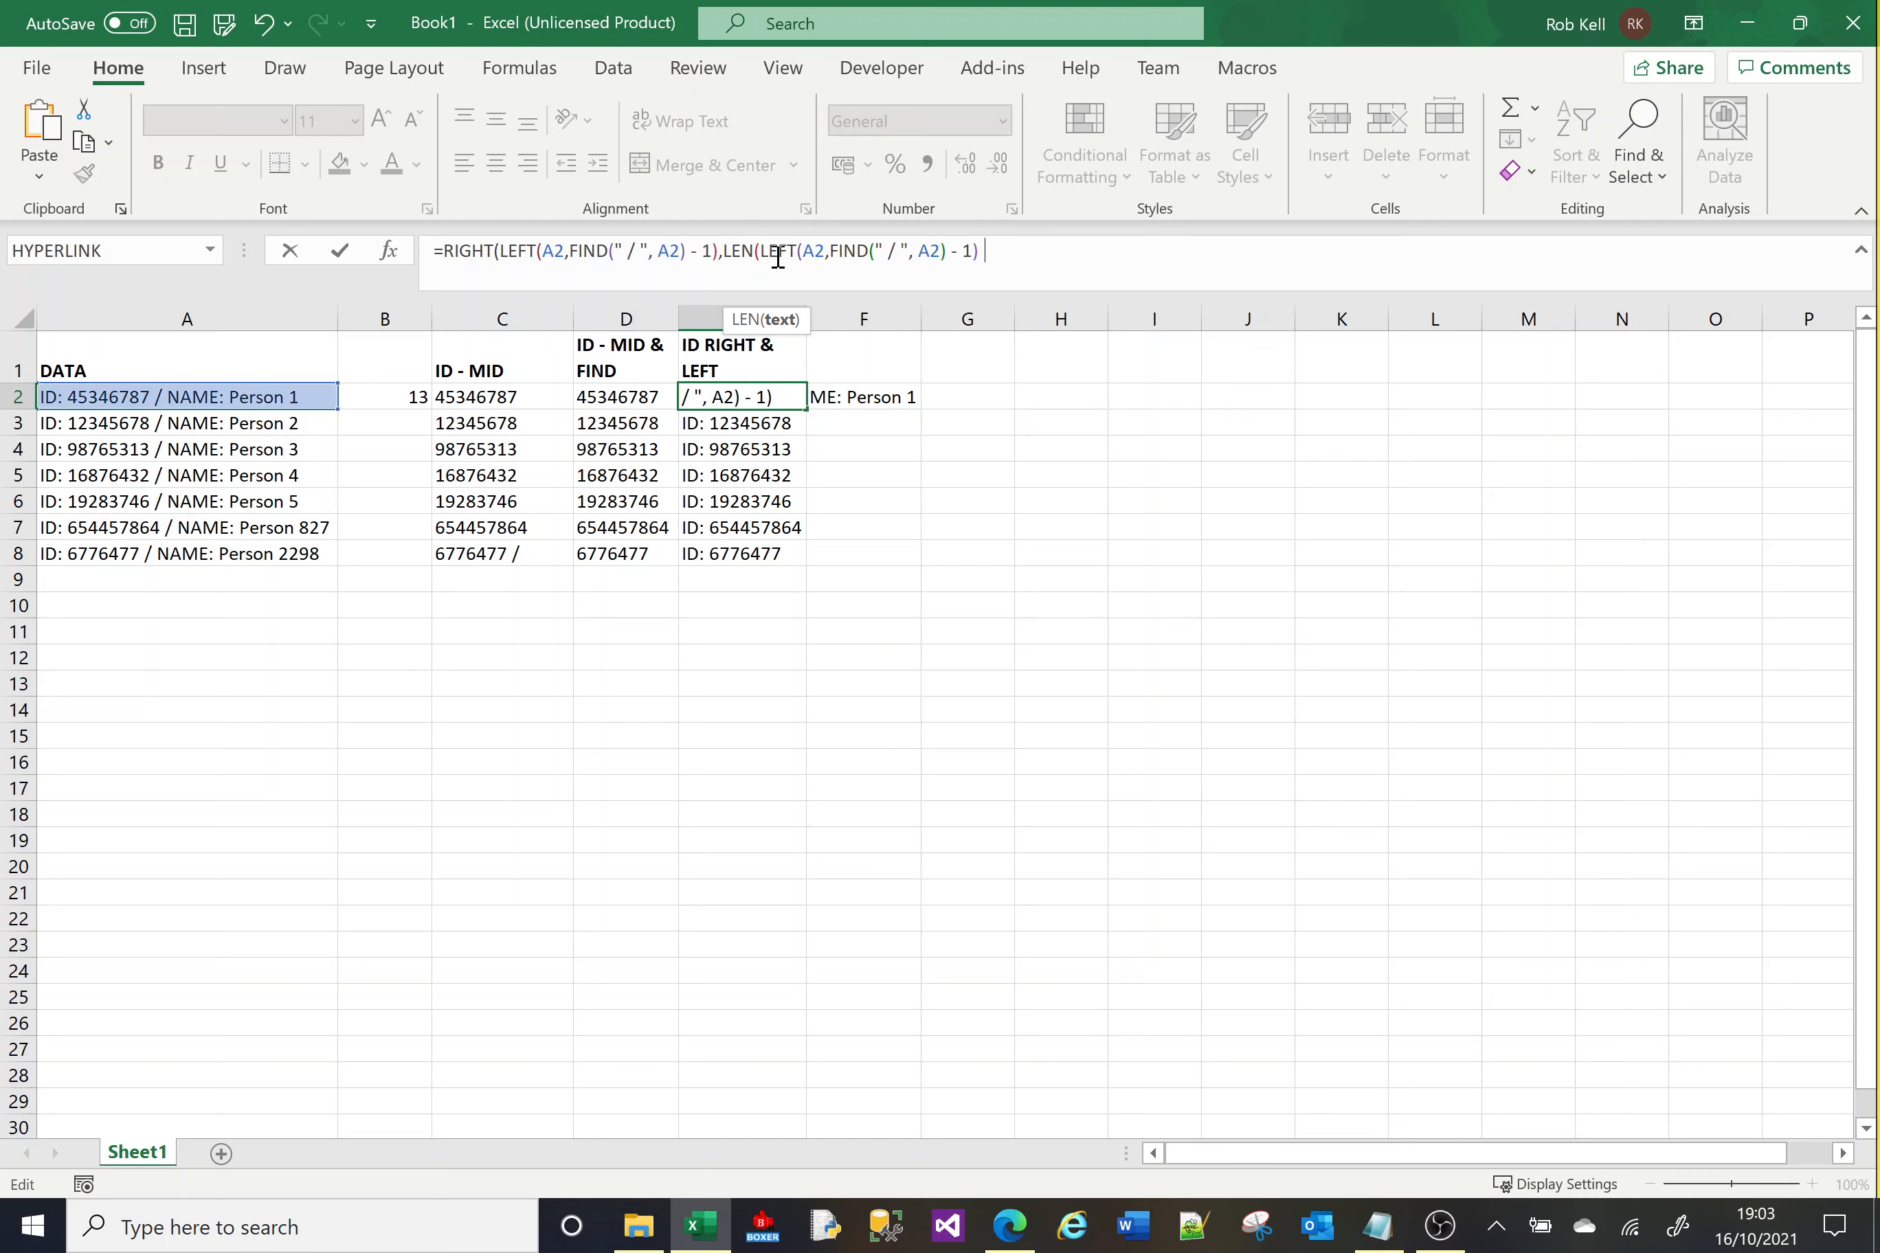
text() - 4)
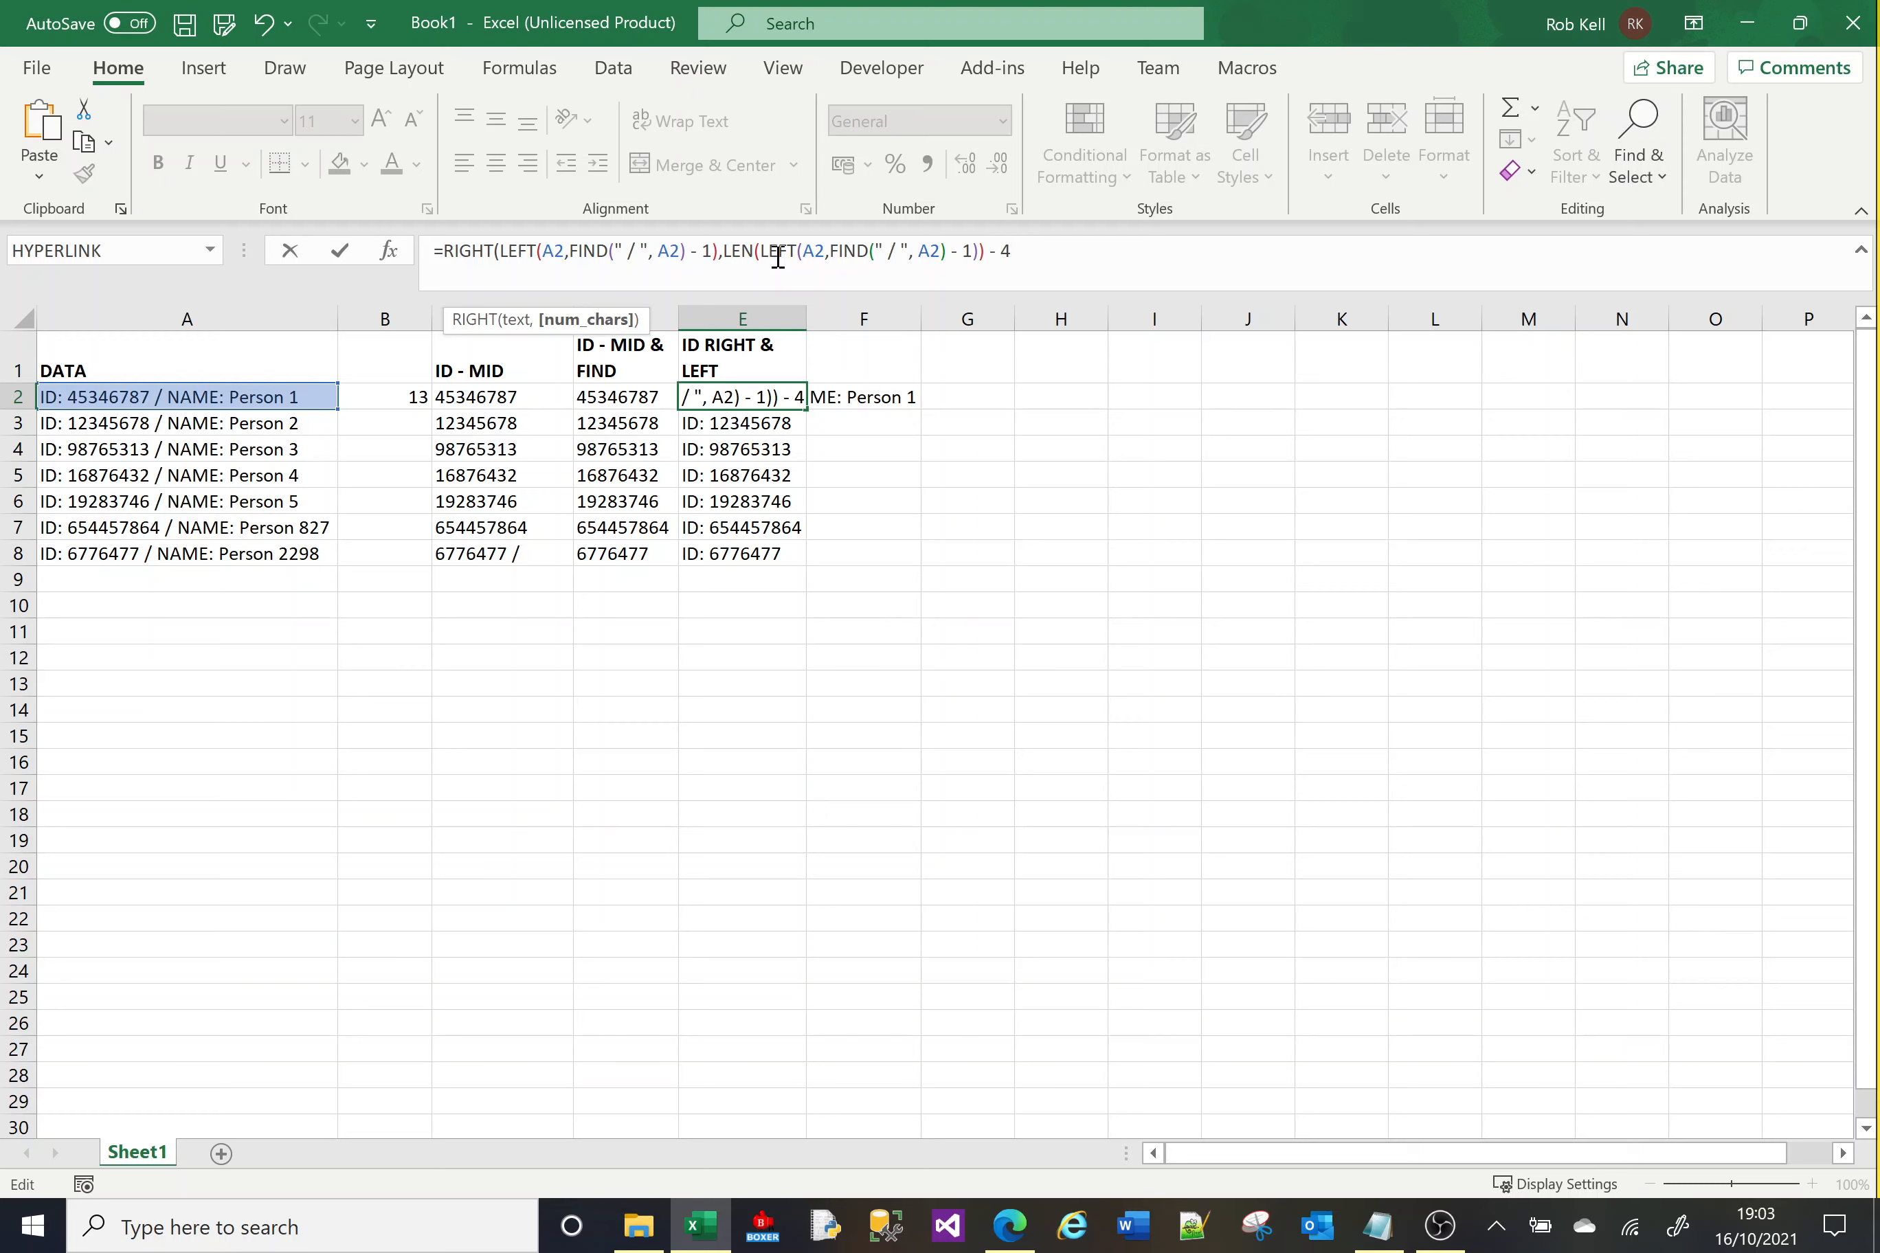
key(Return)
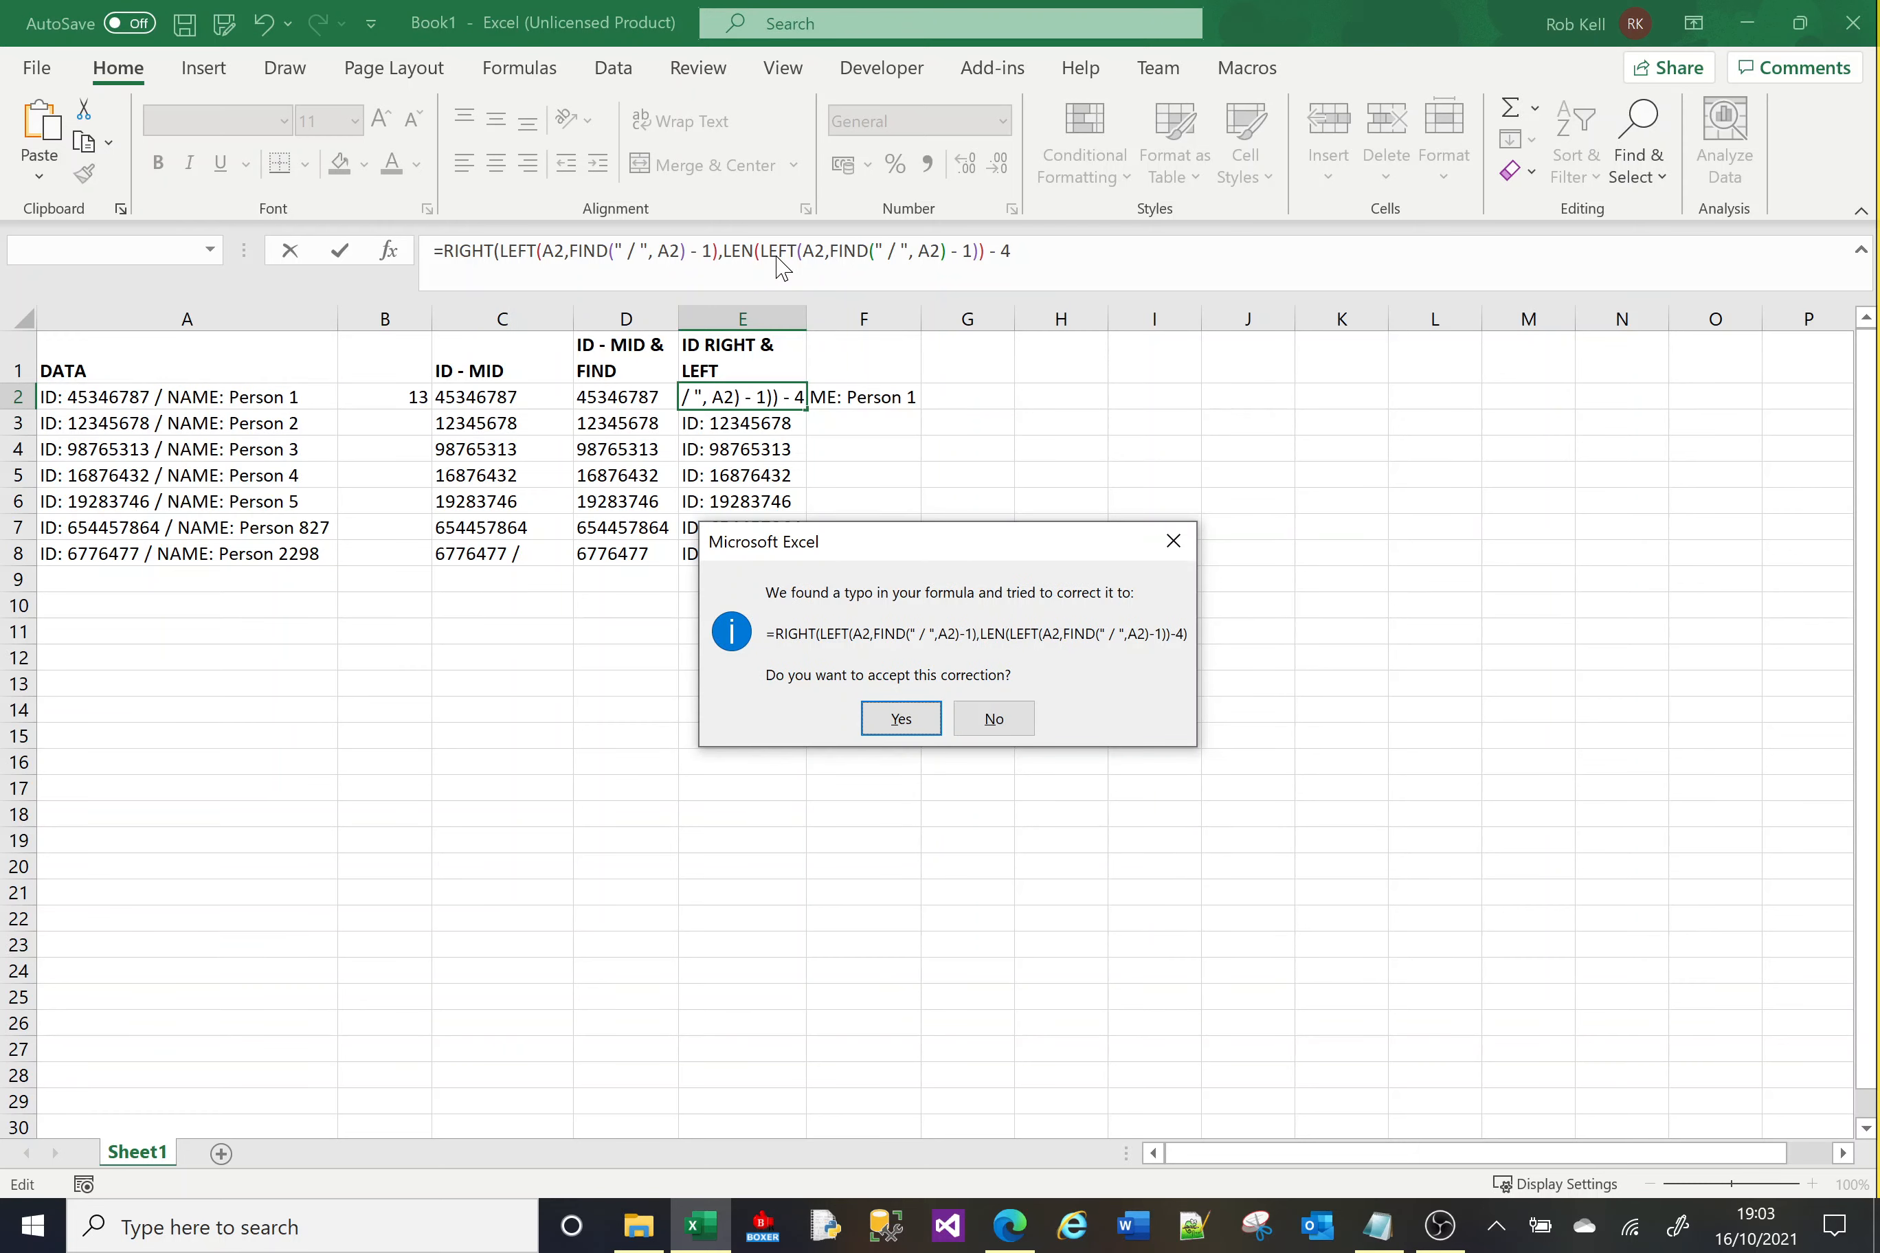
key(Return)
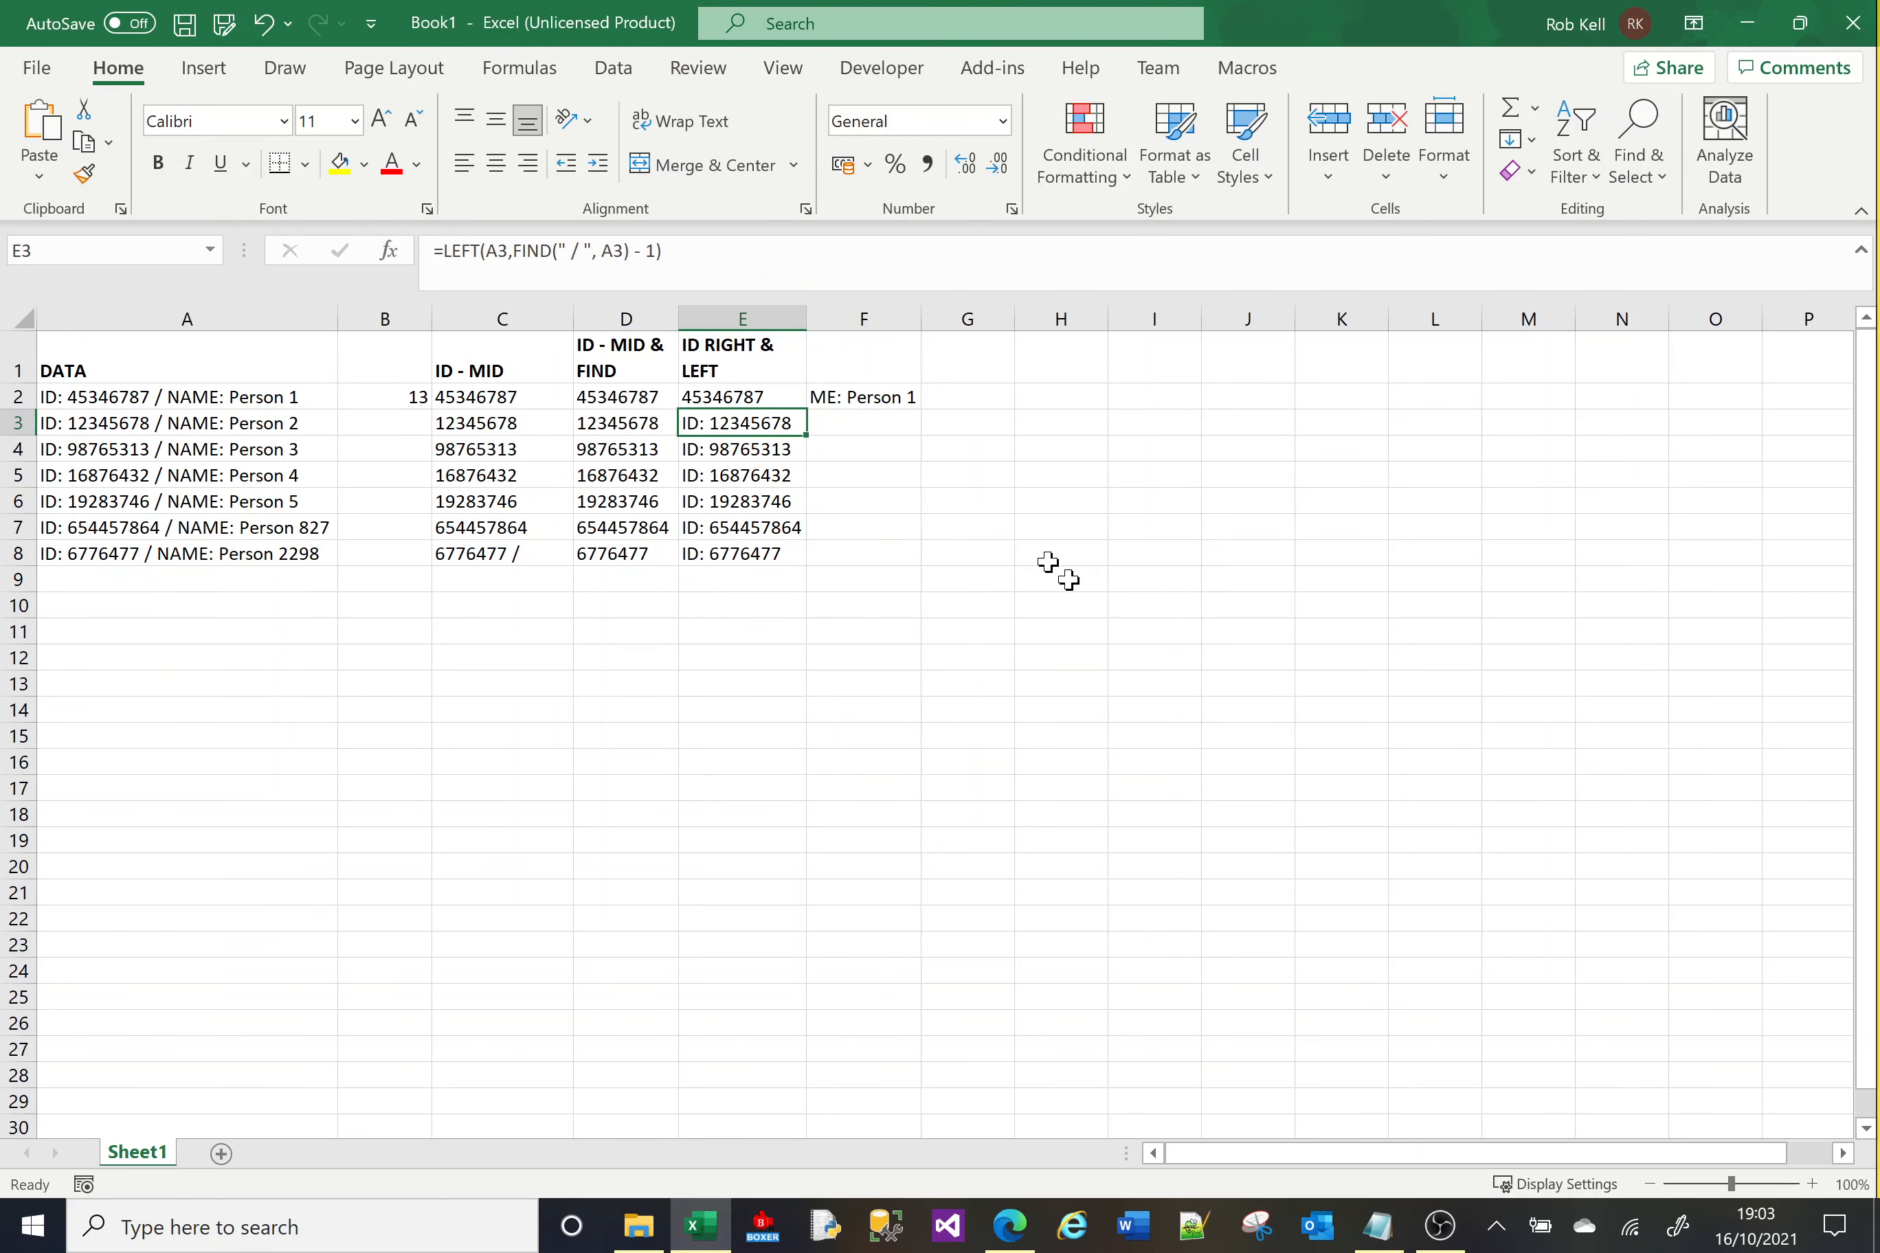
Fill the RIGHT and LEFT formula from E2 down to E8.
click(729, 397)
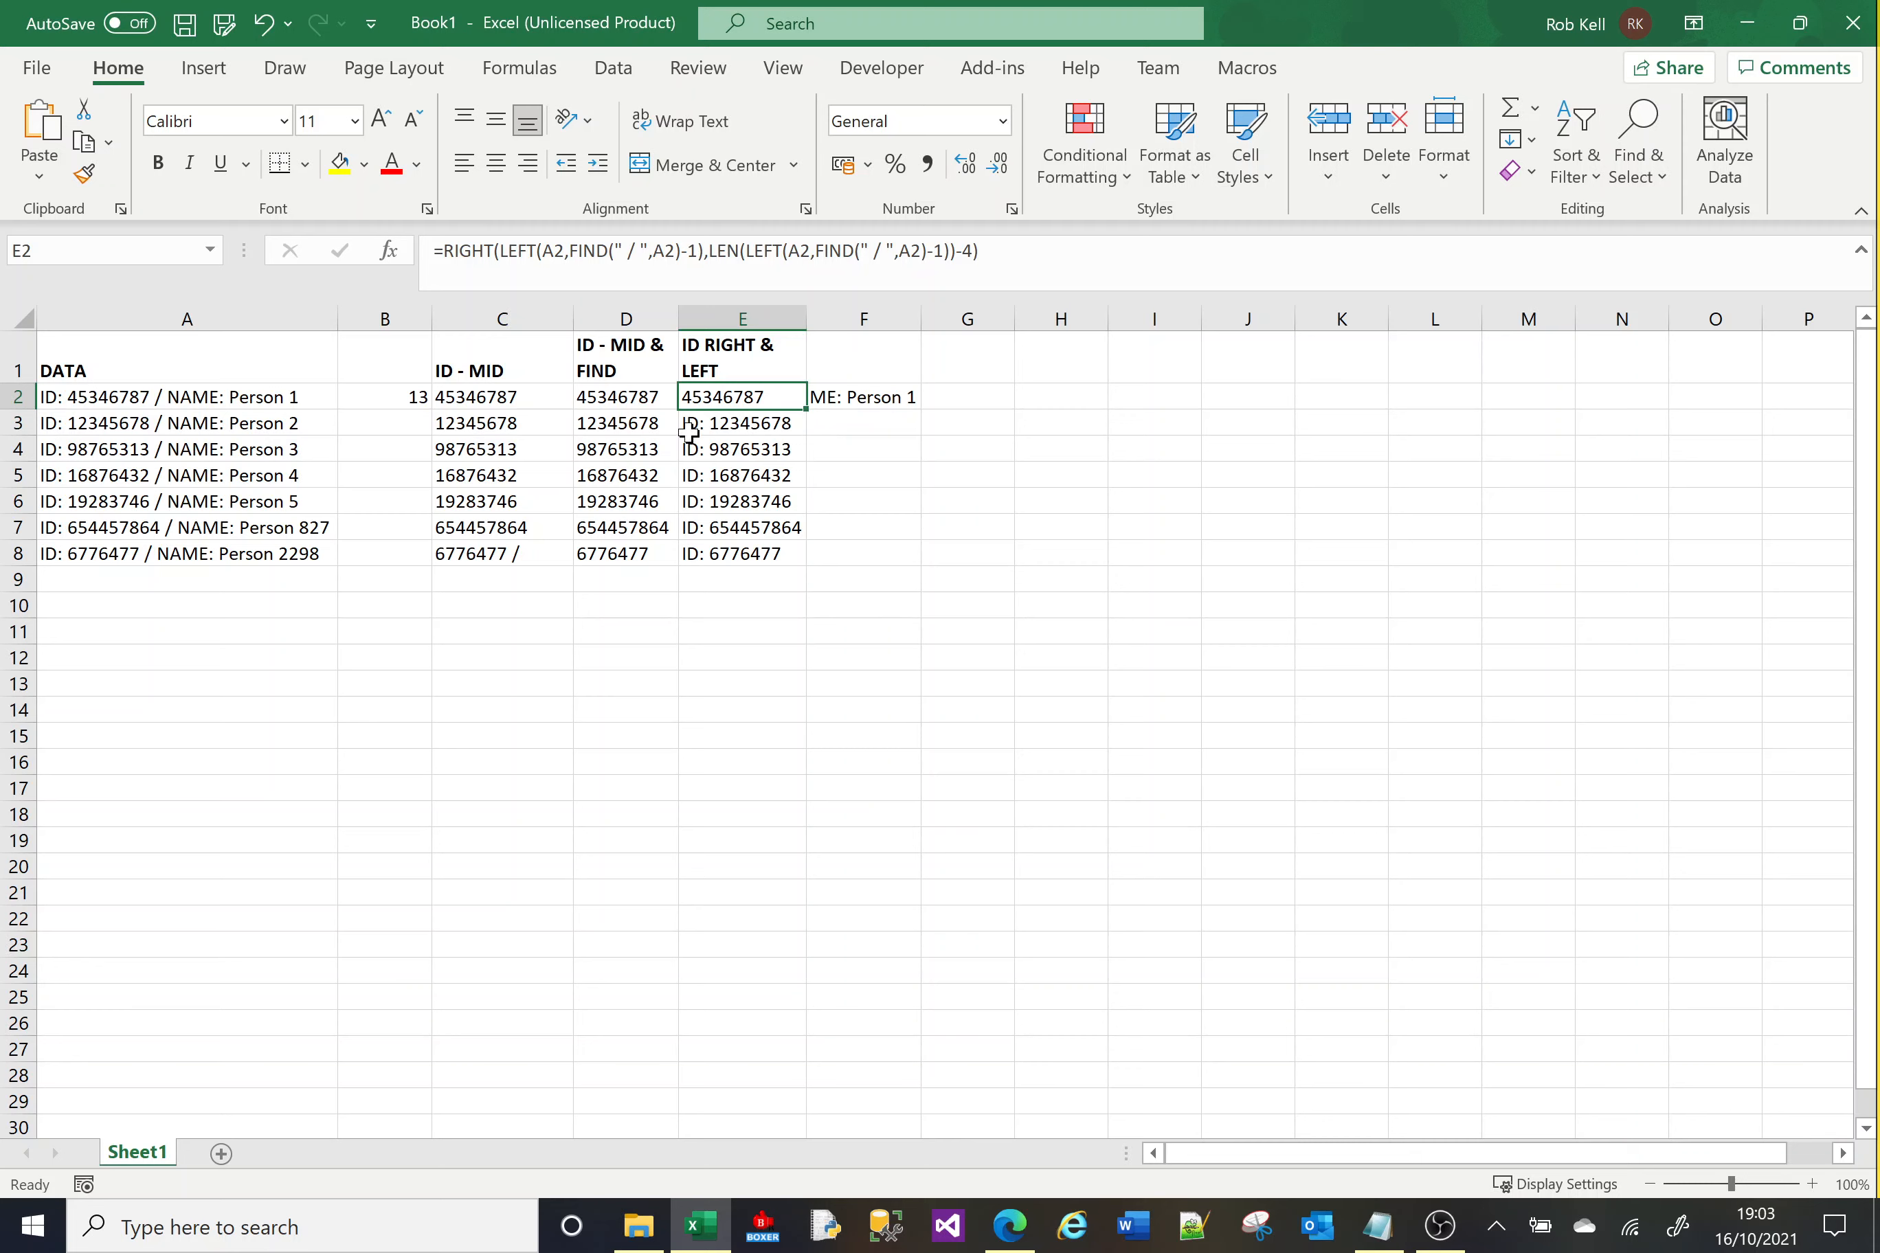
double_click(807, 412)
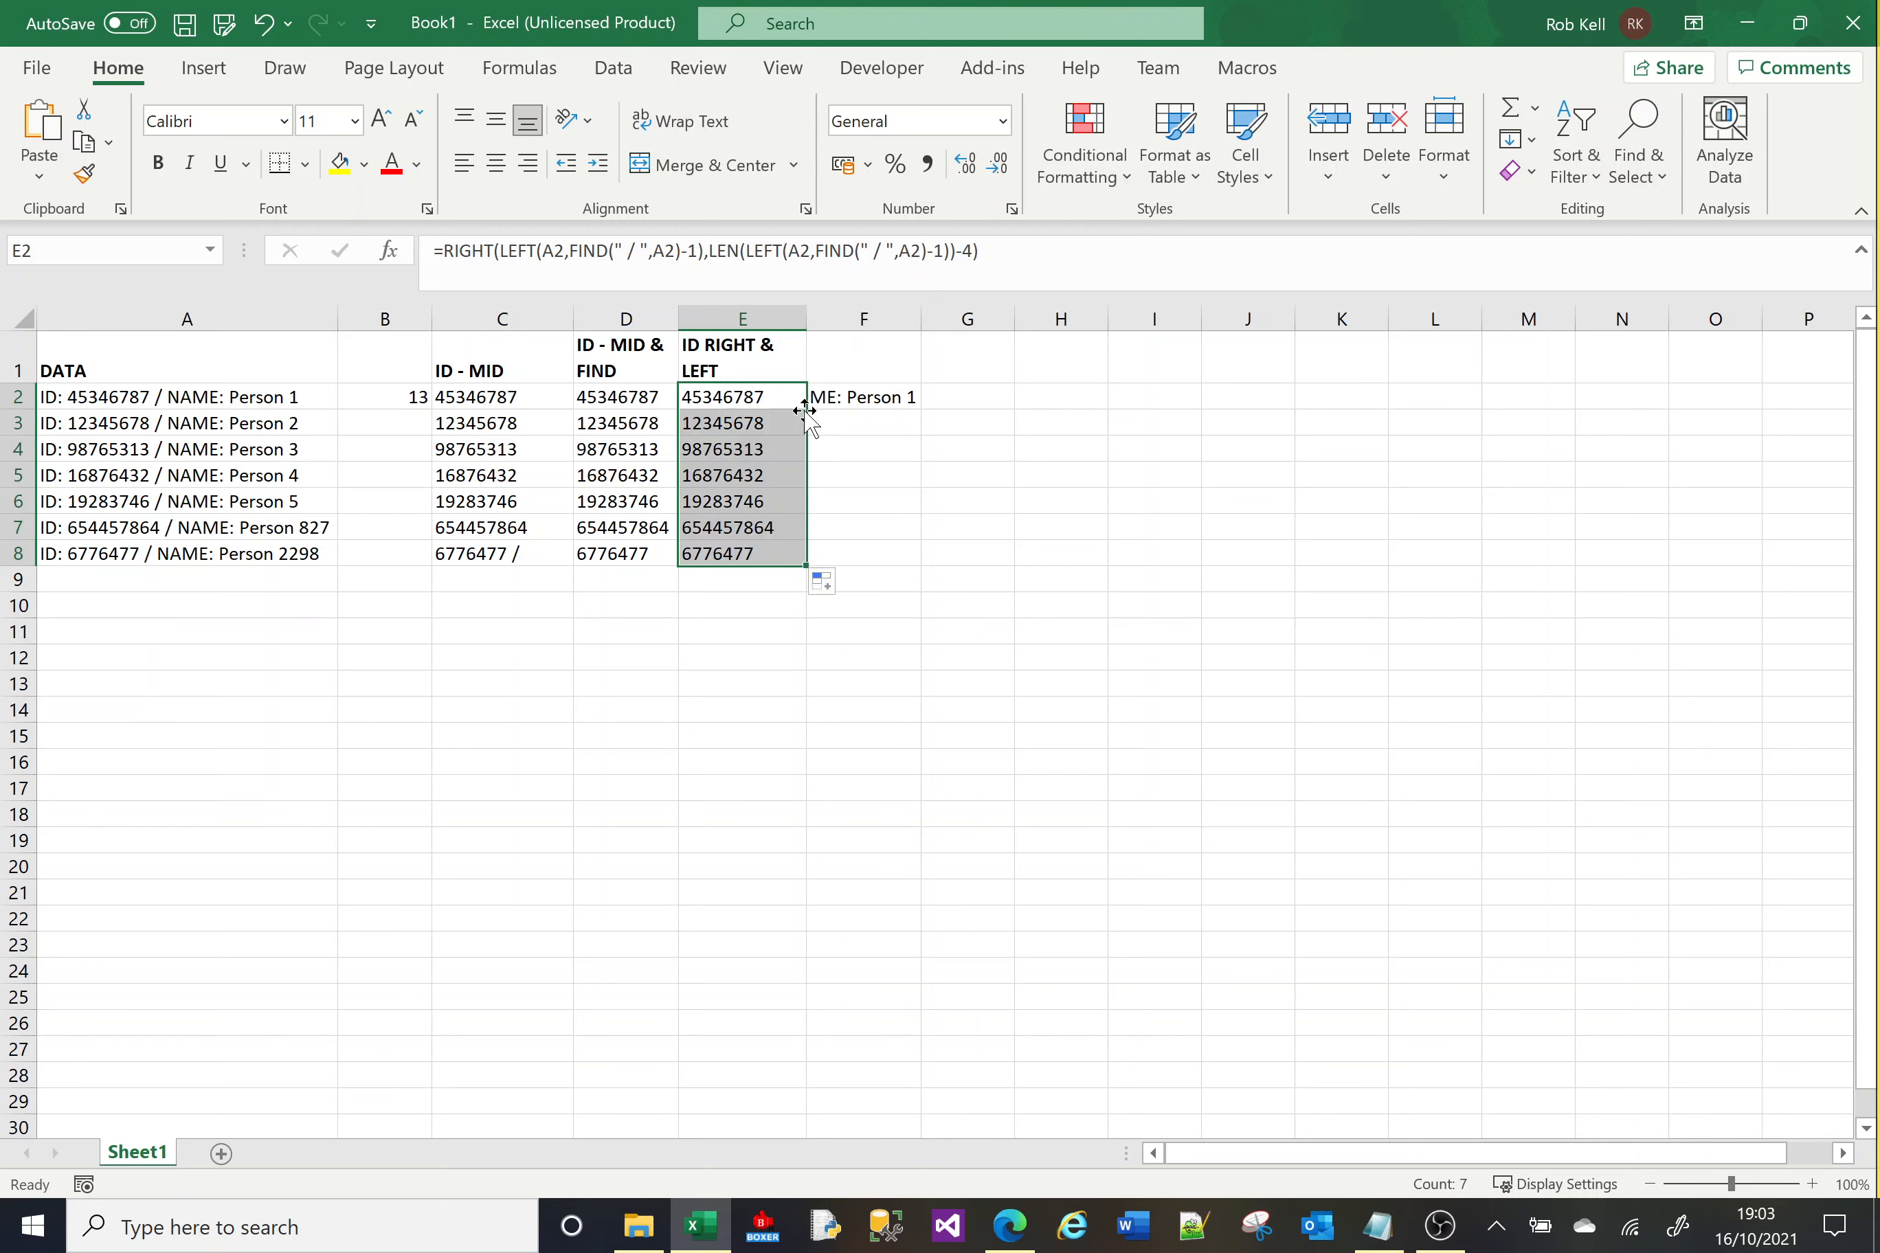
click(904, 709)
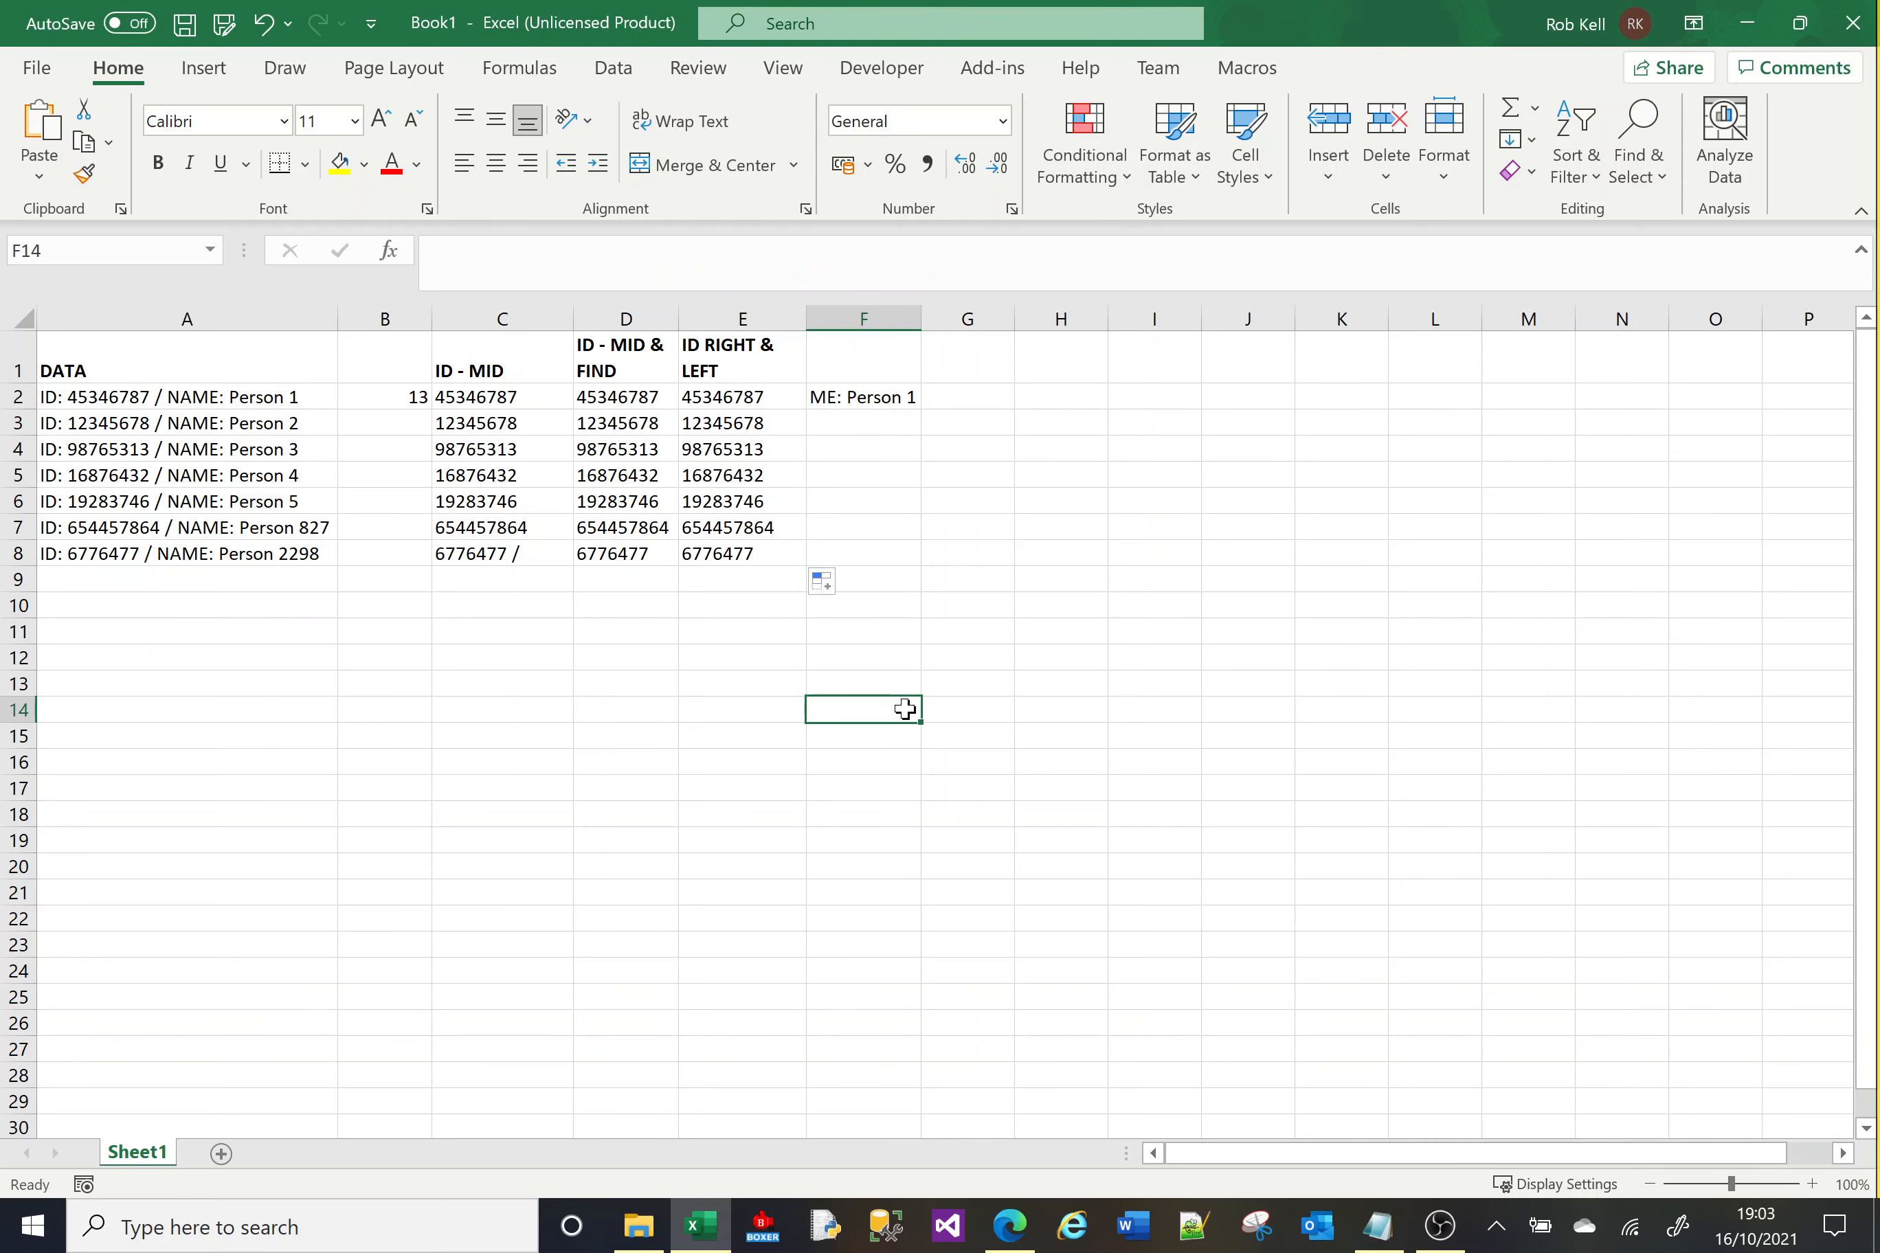
Review the filled formulas in column E, and compare the source data in column A with the three extraction formulas in columns C to E.
click(744, 557)
key(Up)
key(Up)
key(Up)
key(Up)
key(Up)
key(Up)
key(Up)
key(Down)
key(Down)
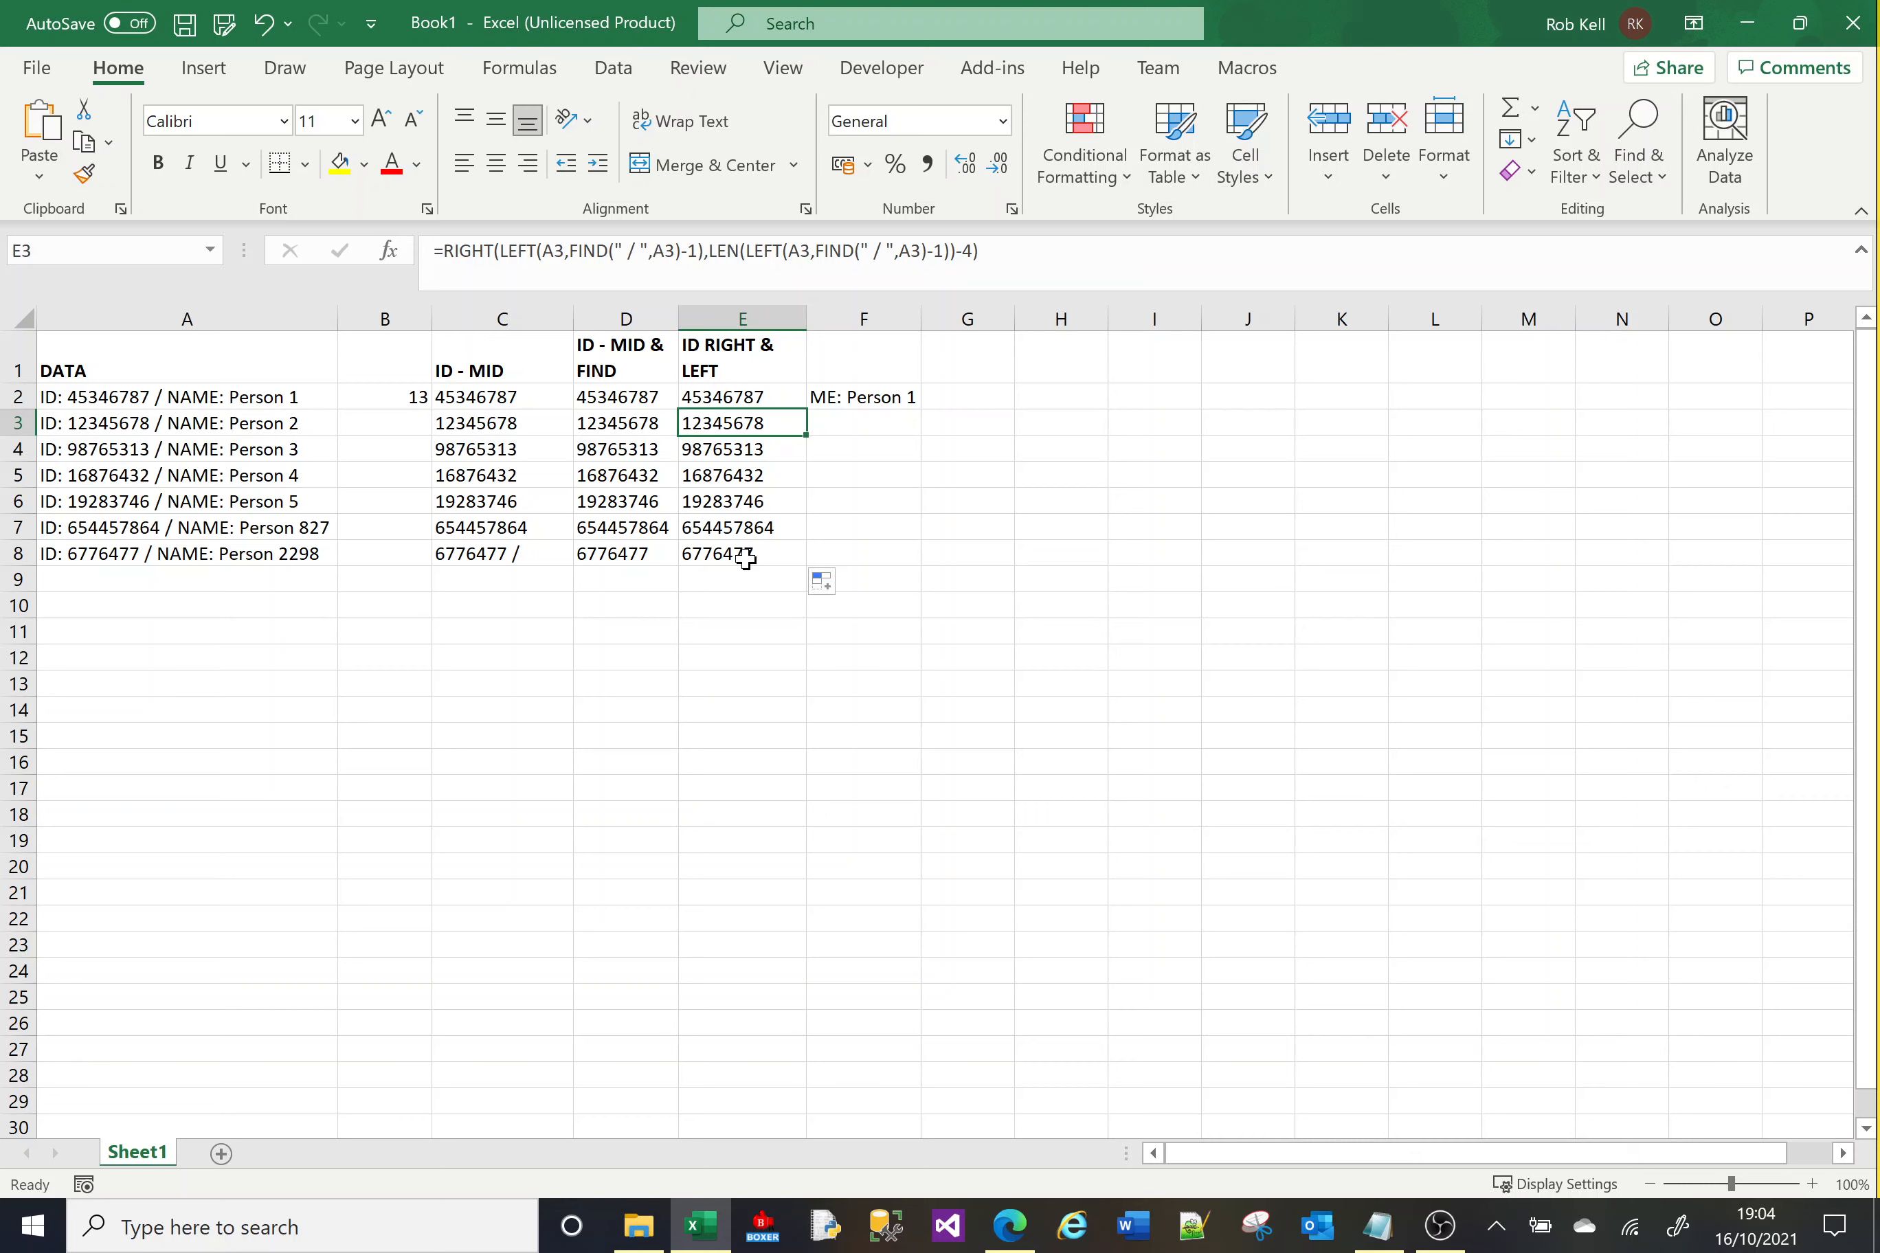
click(114, 395)
shift+click(122, 501)
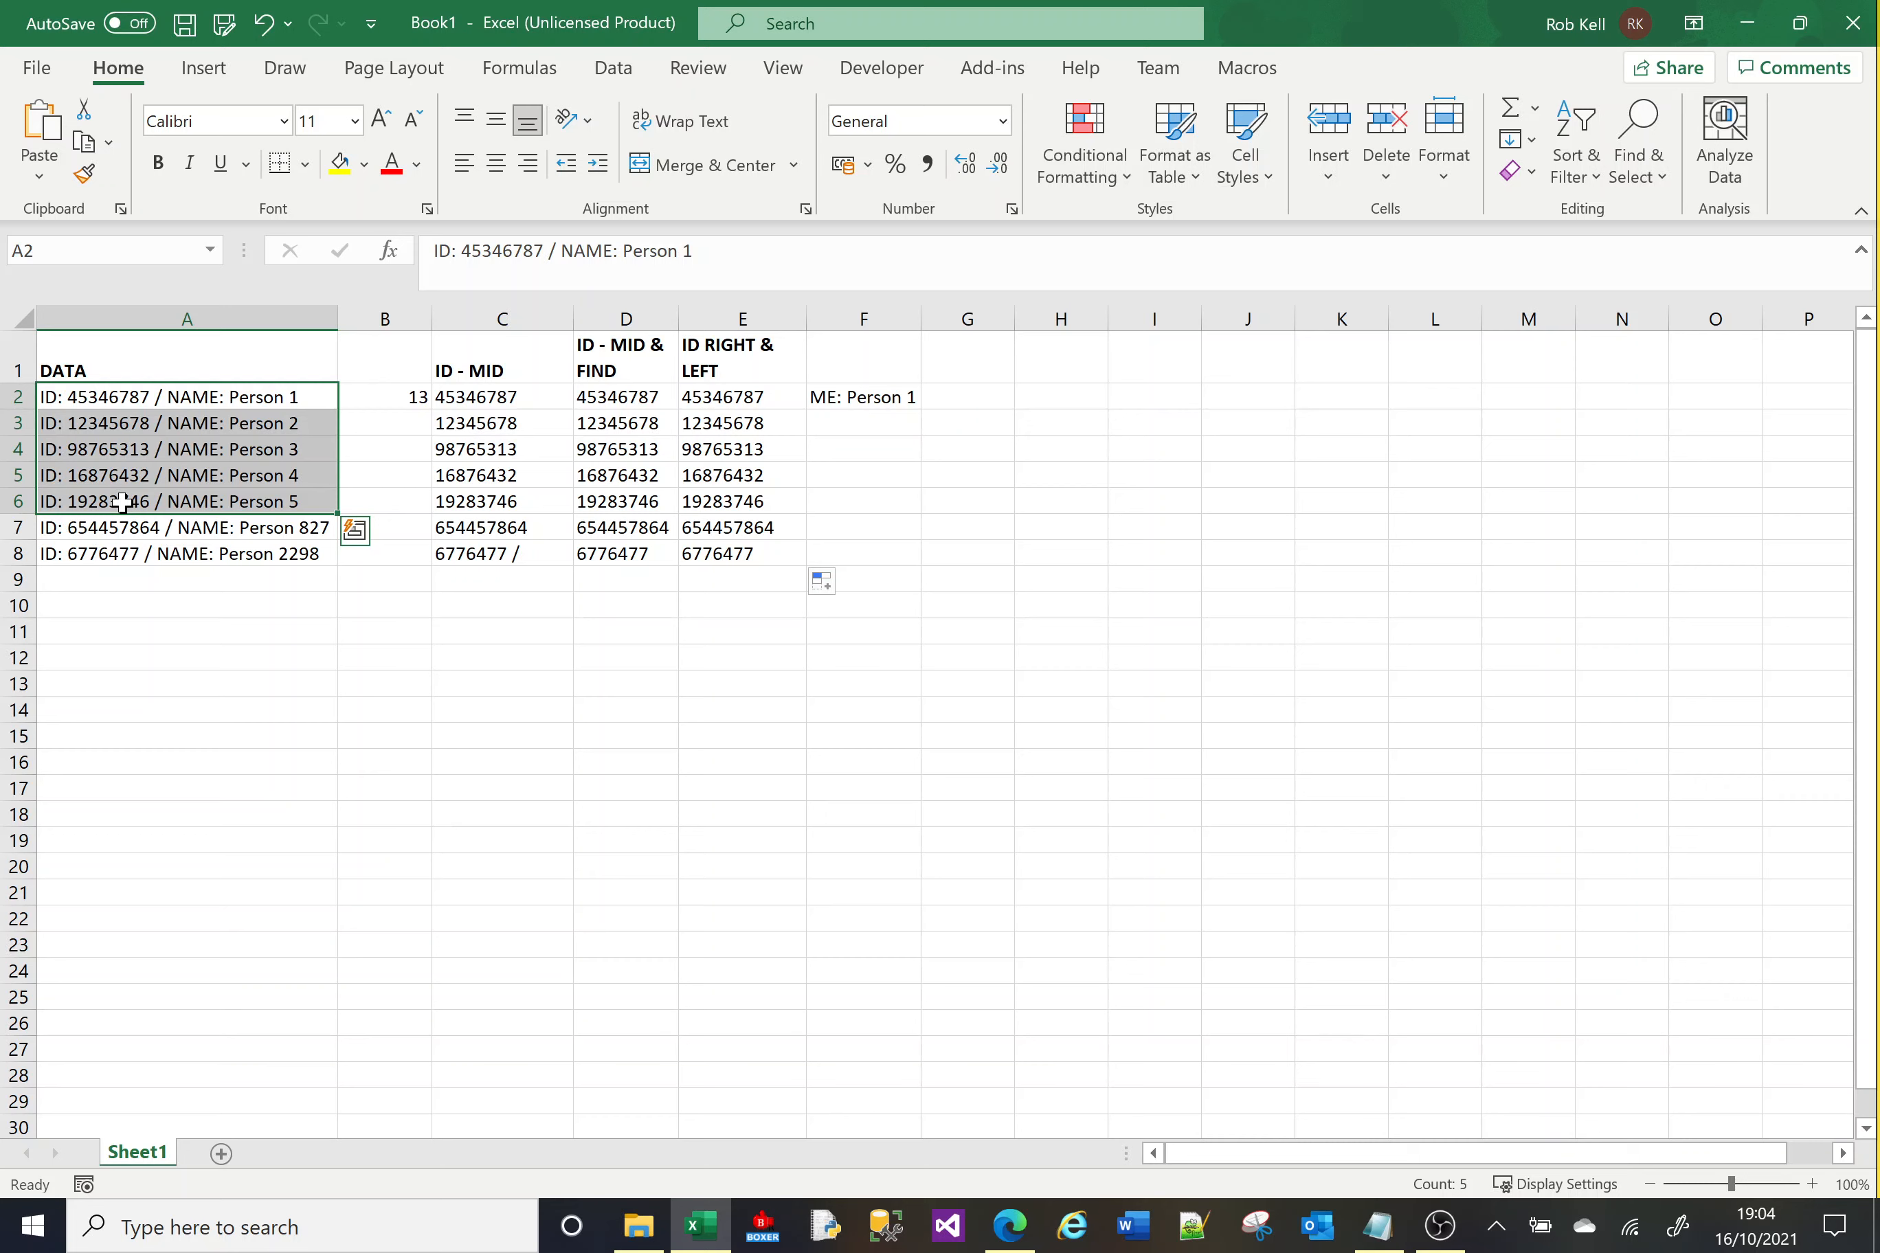
click(460, 416)
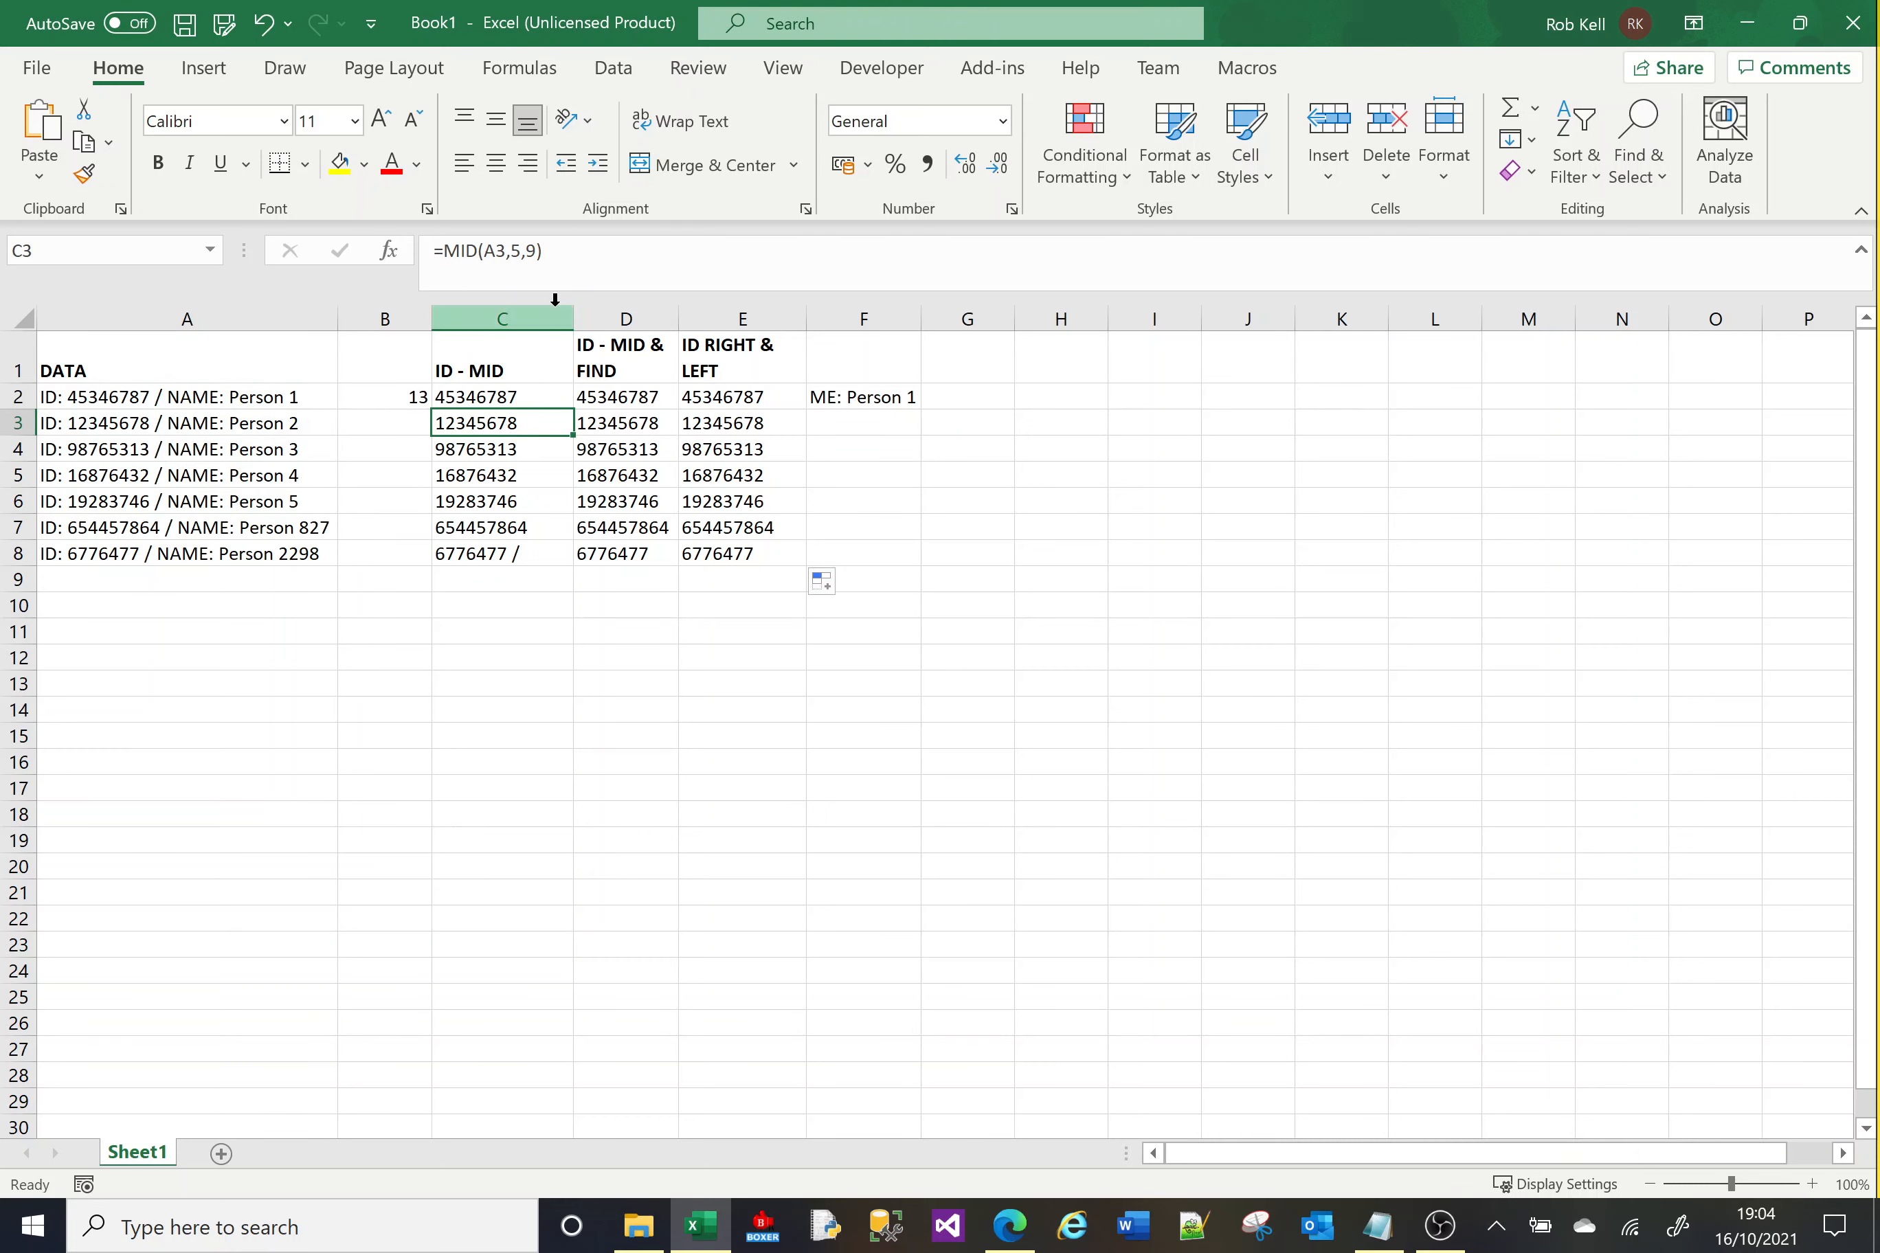
click(630, 404)
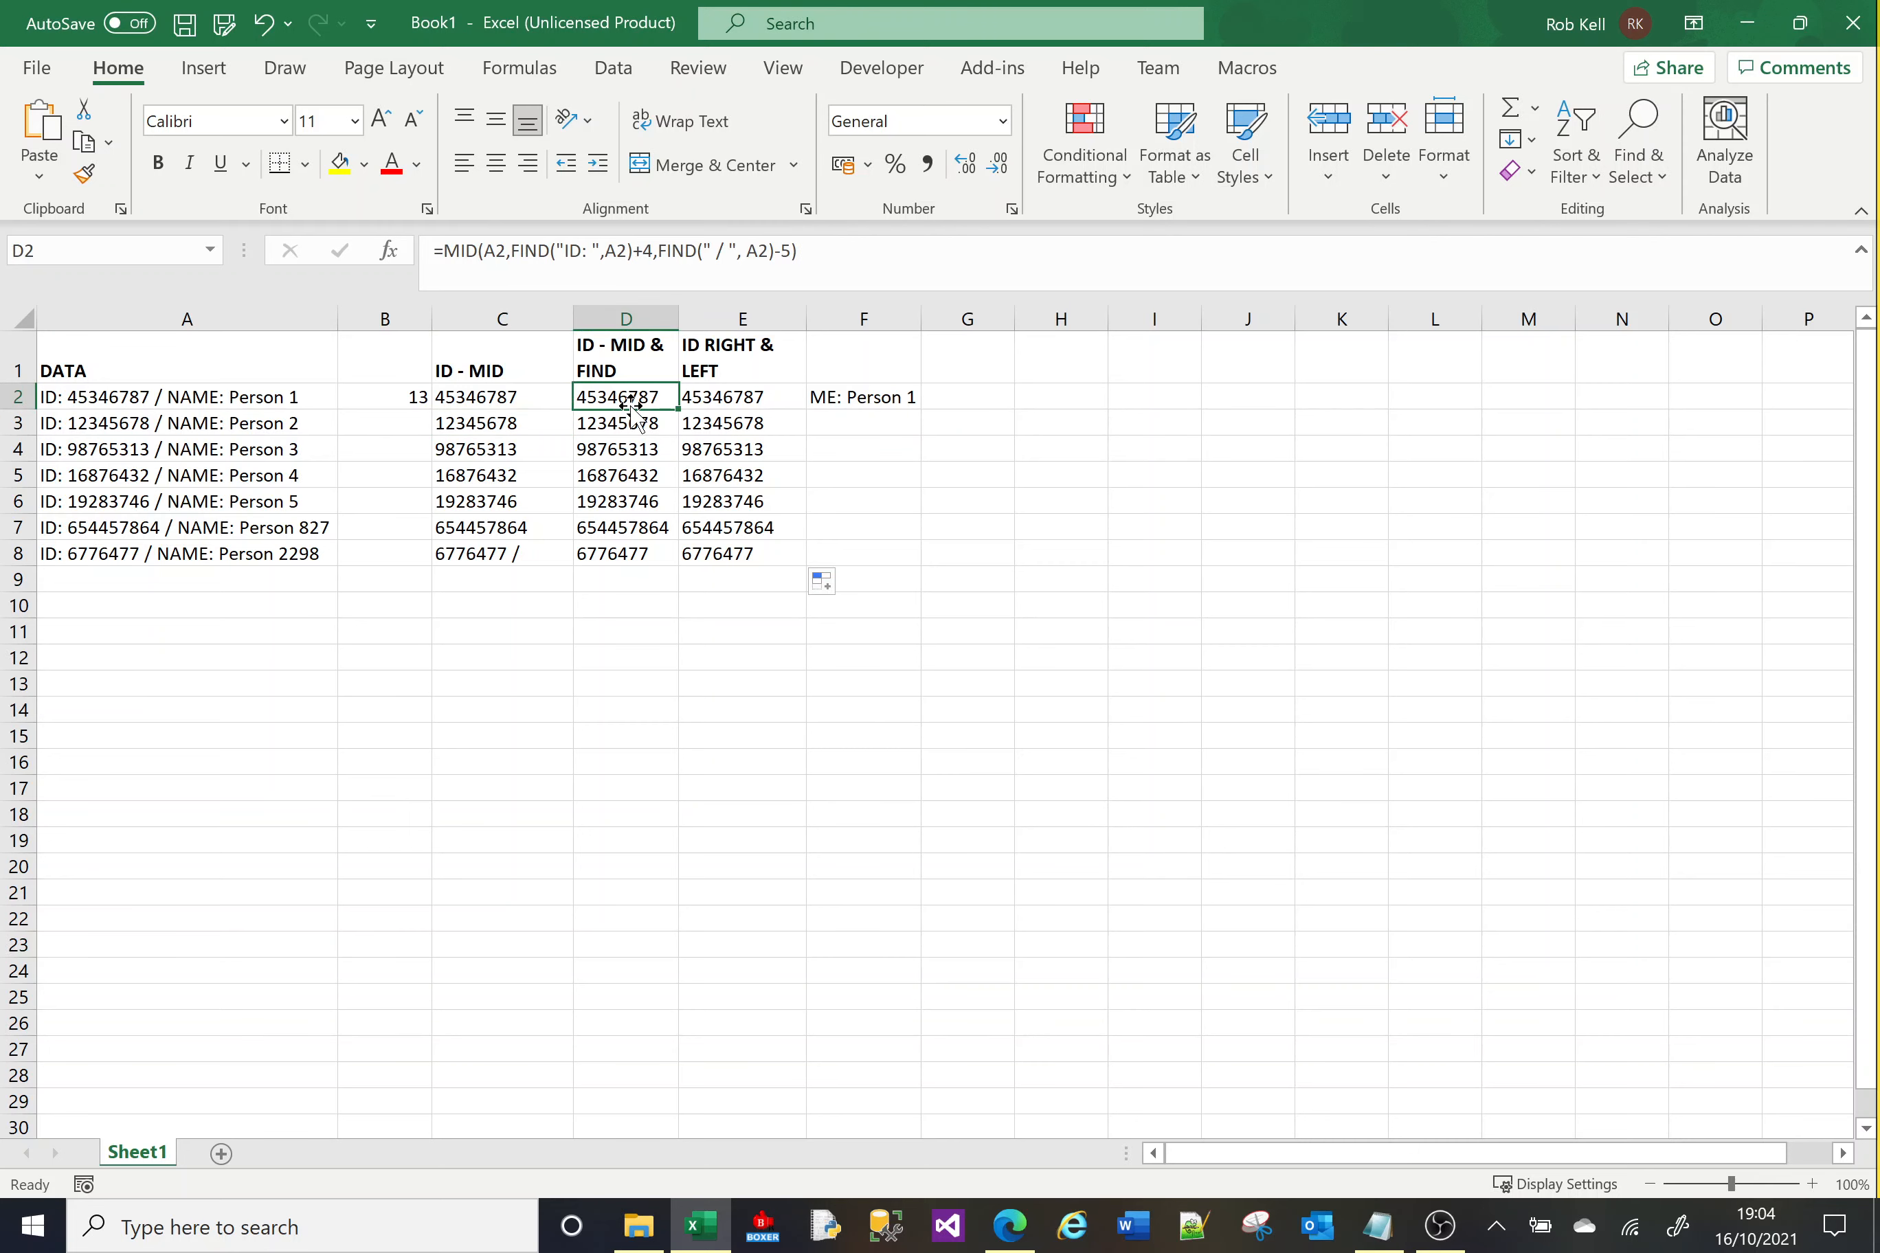
click(708, 398)
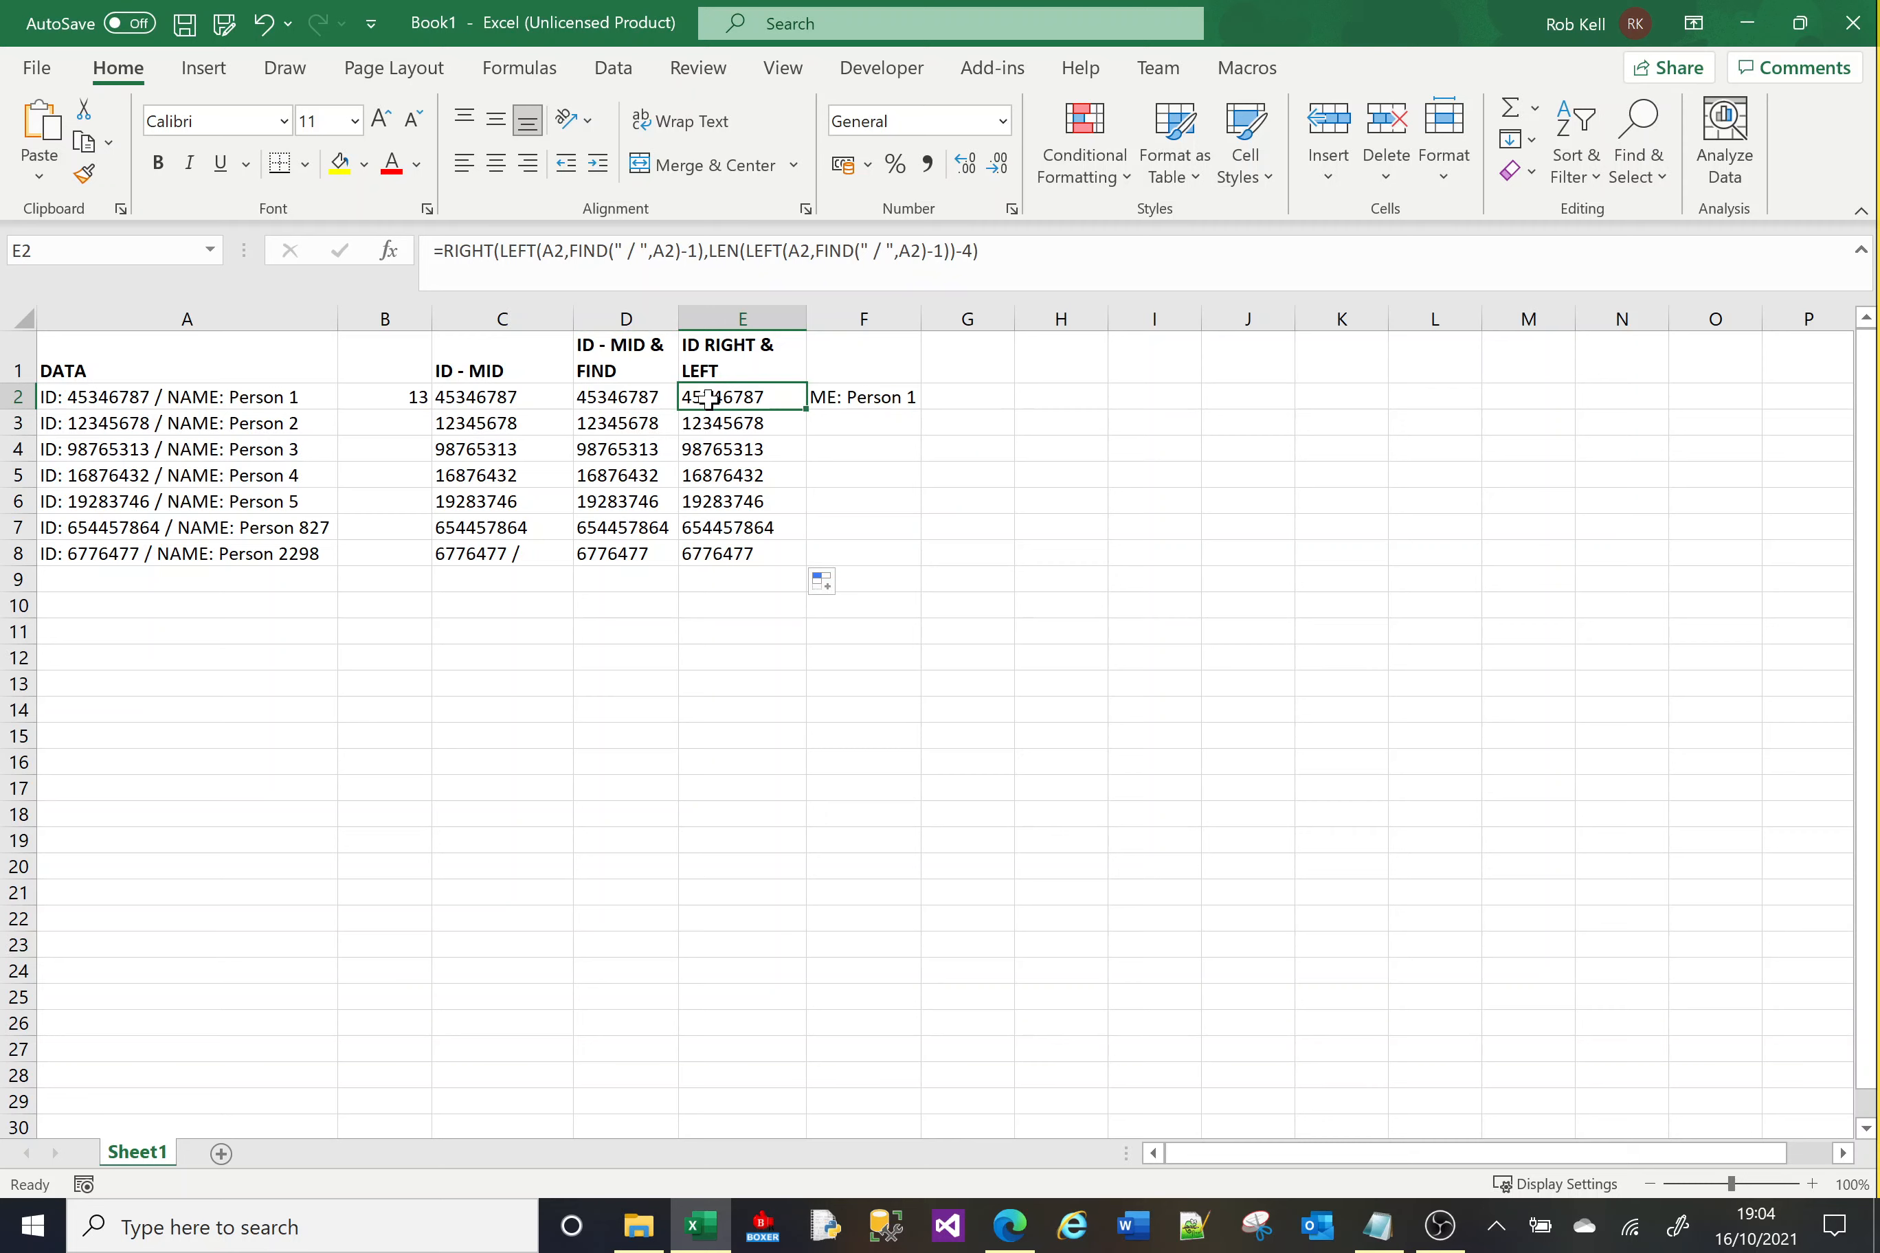